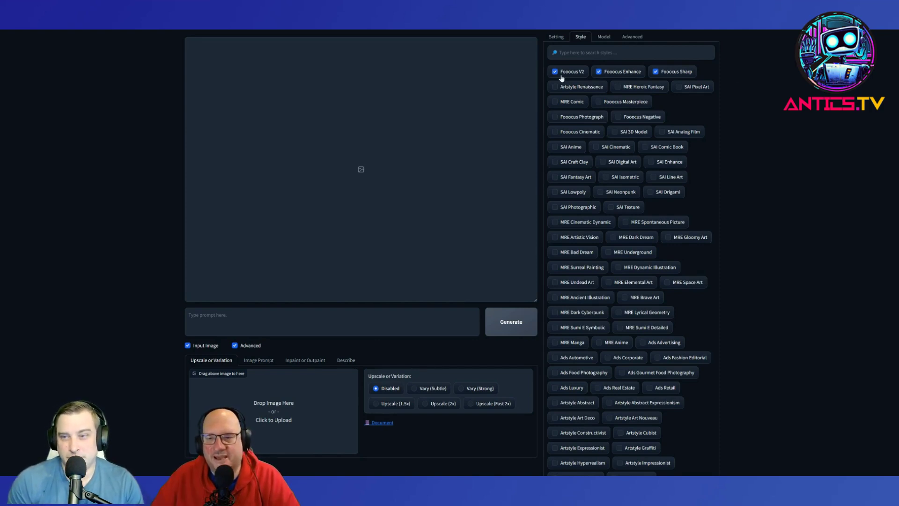
- Examine the full list of available image styles, from the Fooocus defaults down to Whimsical And Playful and back
scroll(609, 98, "down", 4)
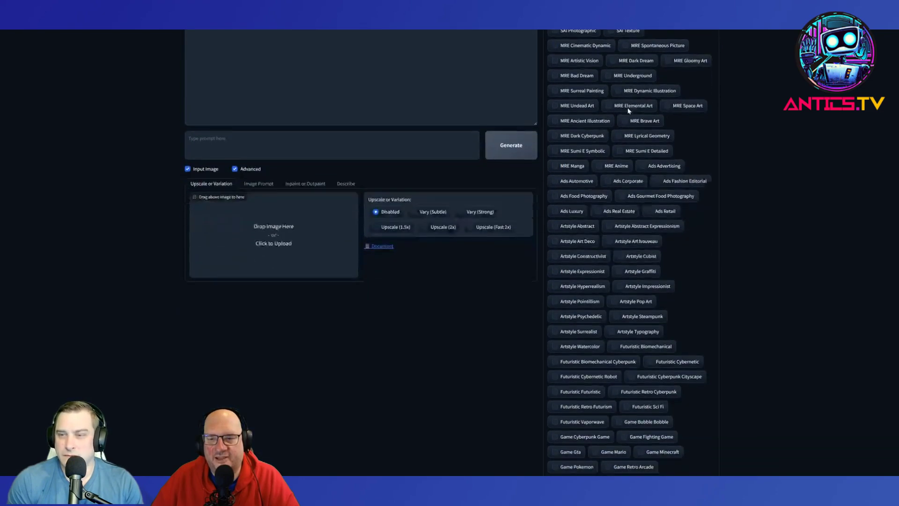
scroll(629, 109, "down", 3)
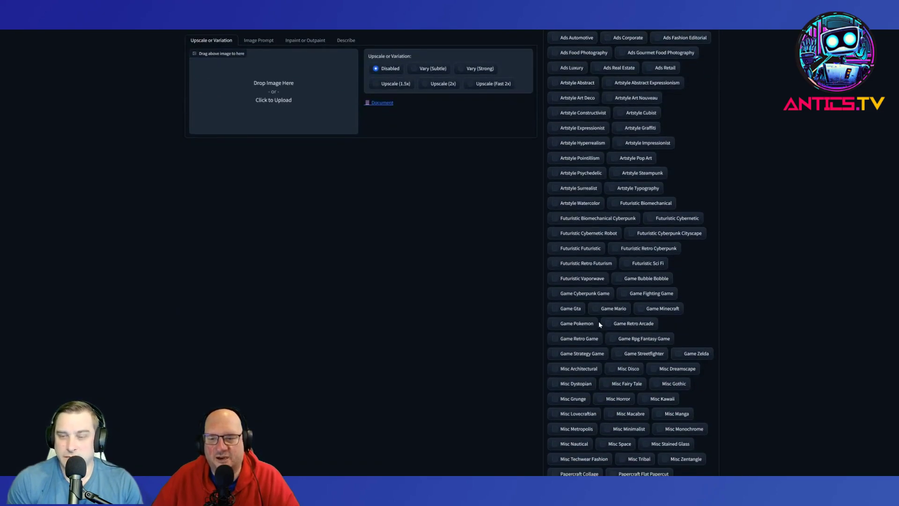
scroll(599, 324, "down", 10)
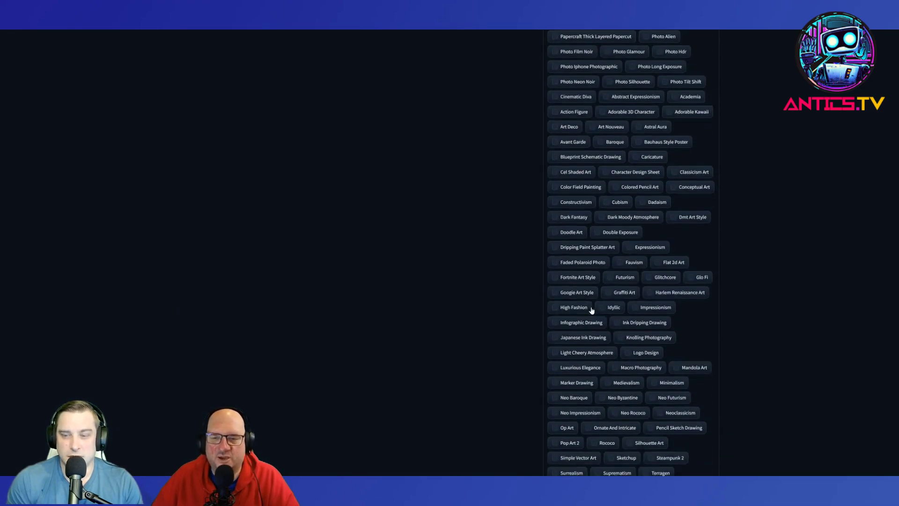
scroll(591, 310, "down", 2)
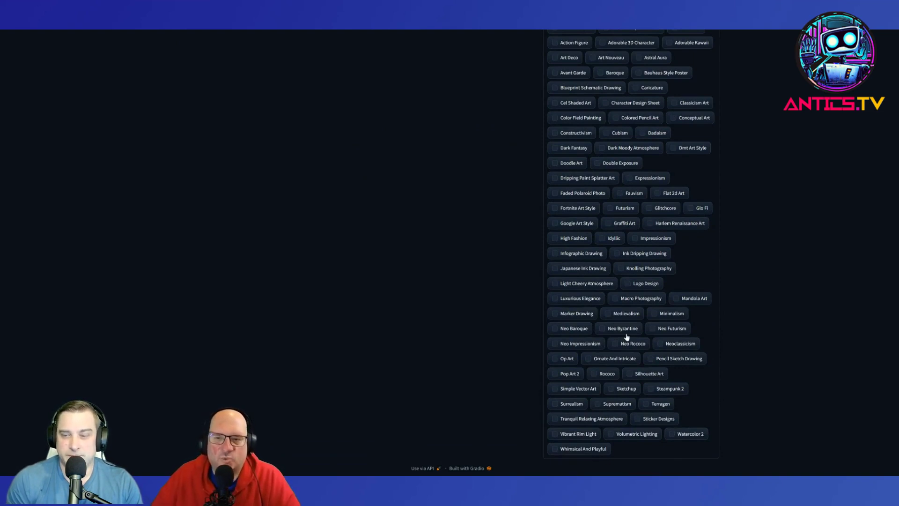
scroll(662, 255, "up", 20)
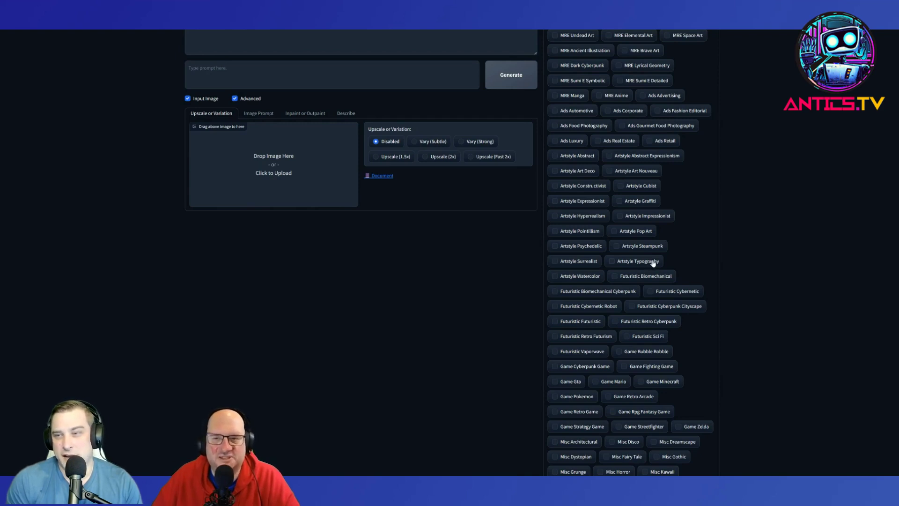
scroll(692, 160, "up", 2)
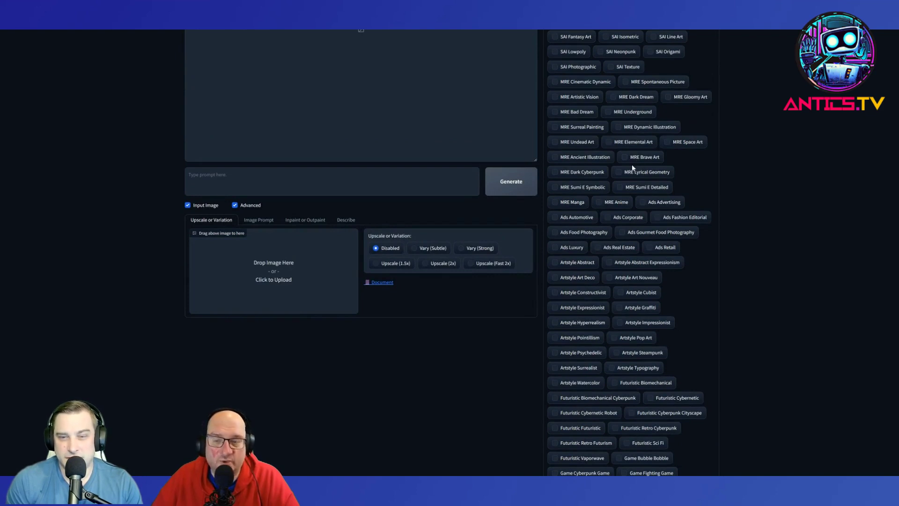
scroll(643, 166, "up", 2)
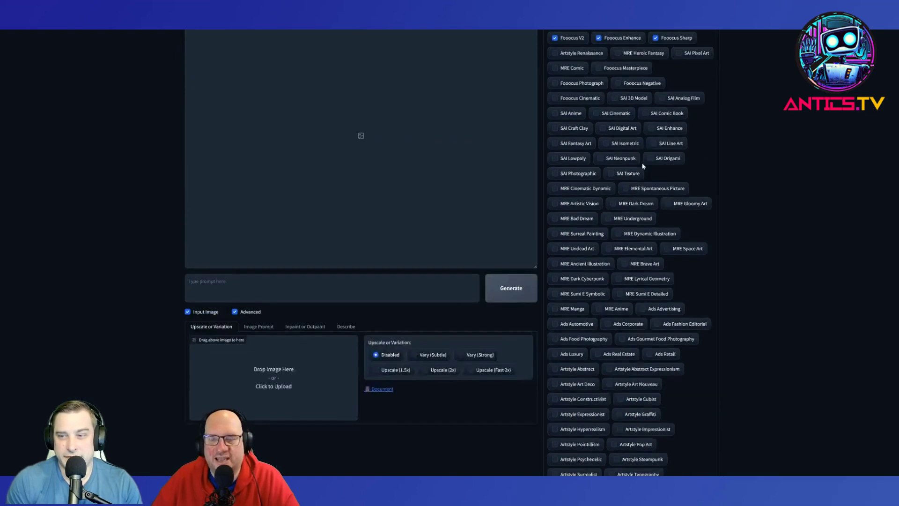
scroll(643, 166, "up", 1)
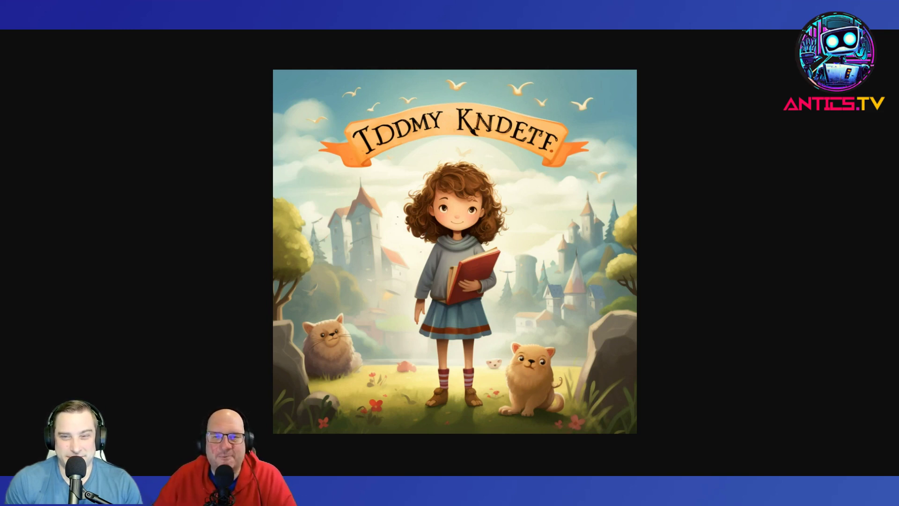
- View the next sample picture of the storybook girl and switch to Fooocus
key("Right")
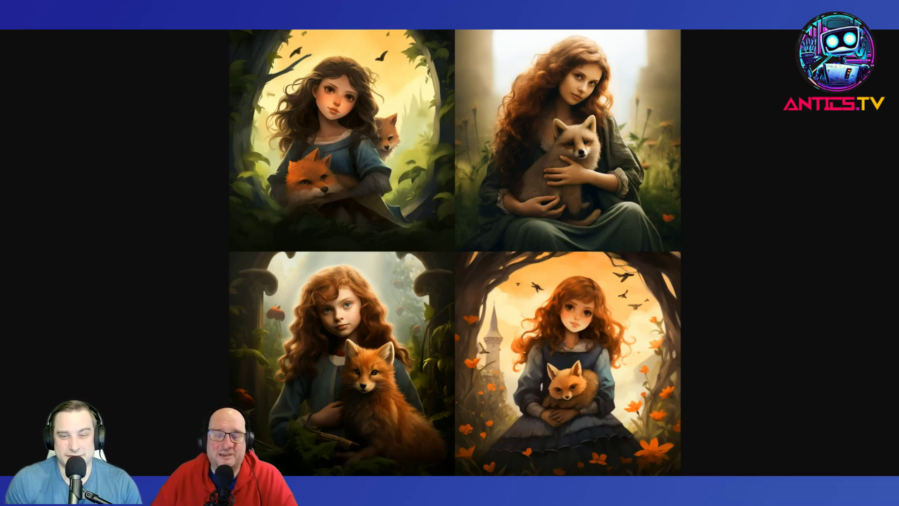
key("alt+Tab")
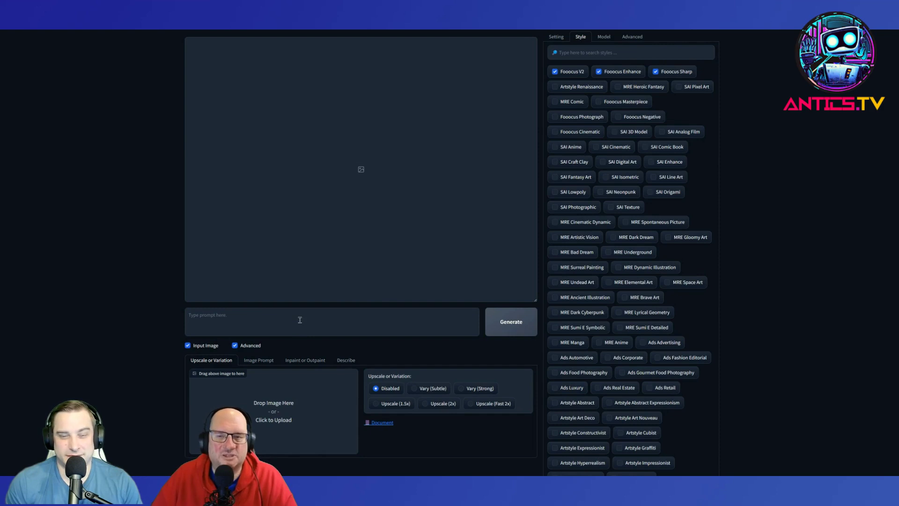
- Review the Setting, Model, Advanced and Style option groups, ending on the performance and aspect ratio settings
left_click(557, 37)
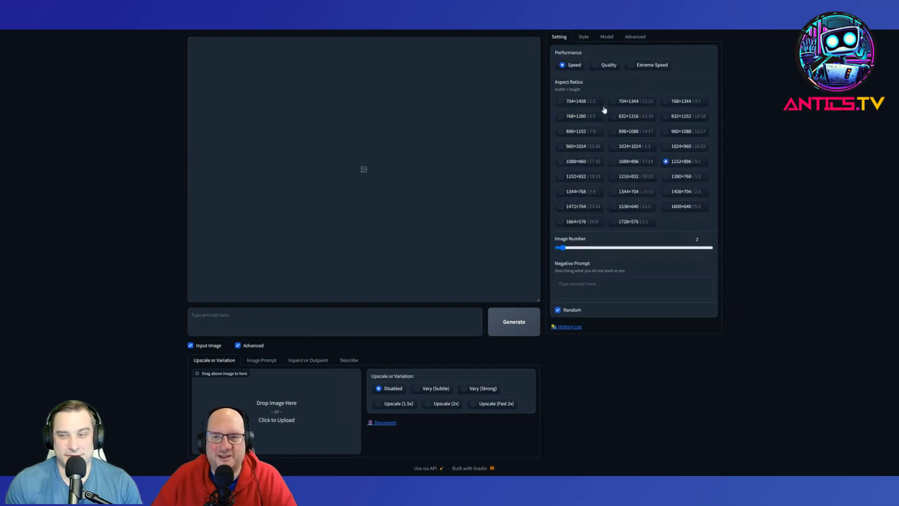
left_click(608, 37)
left_click(636, 37)
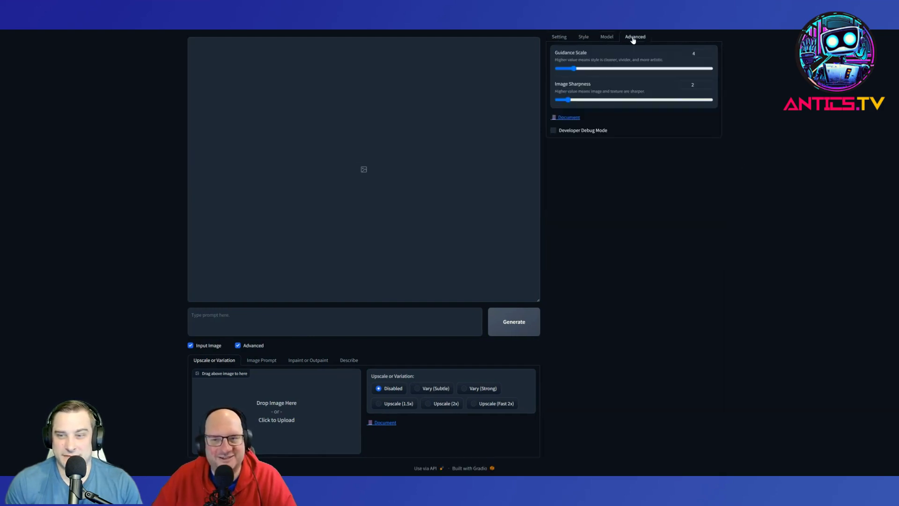
left_click(607, 37)
left_click(585, 37)
left_click(559, 36)
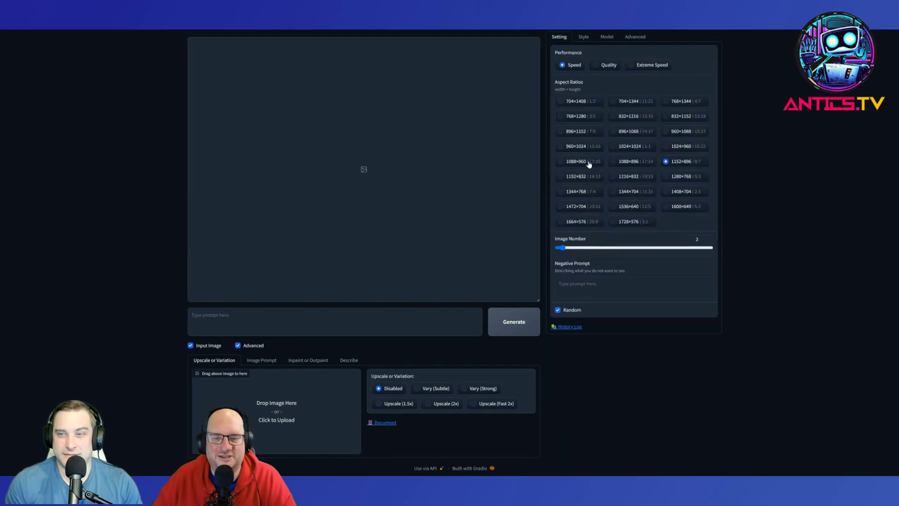
- Reveal the advanced controls of the image prompt slots and return to the Upscale or Variation options
left_click(265, 361)
scroll(397, 411, "down", 3)
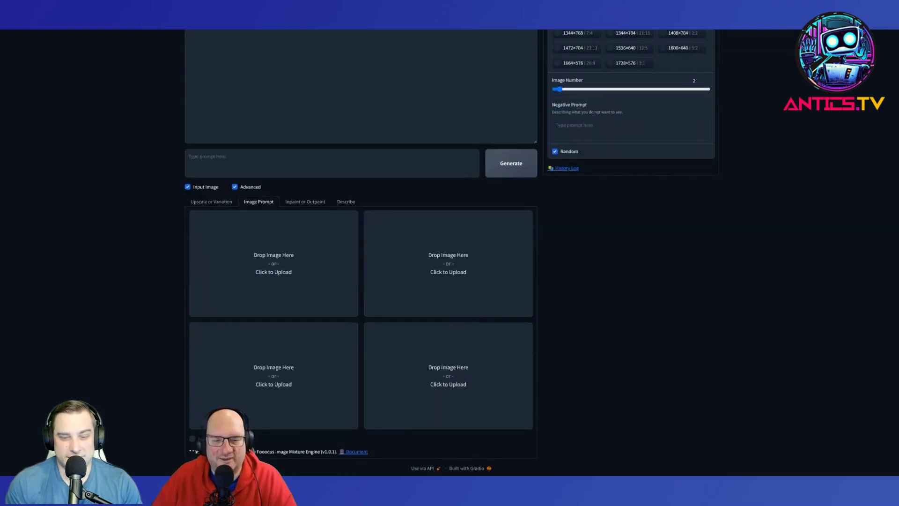
left_click(192, 445)
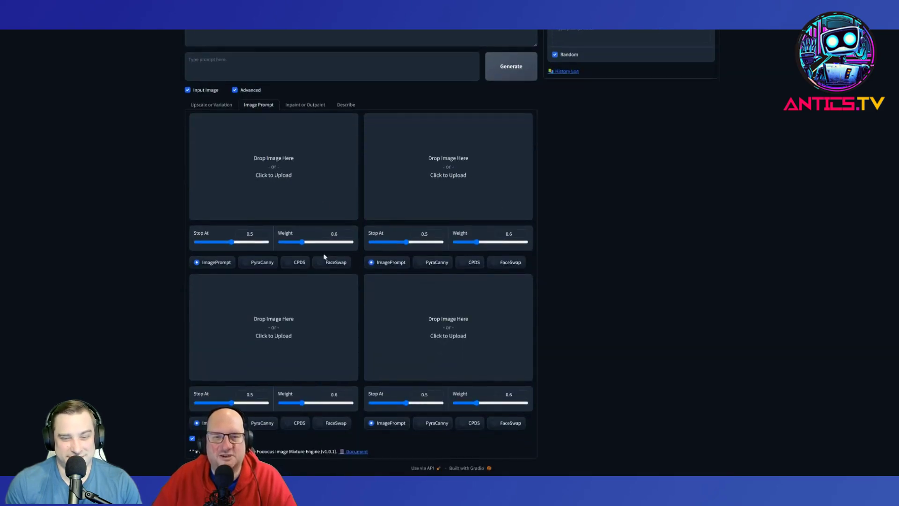
scroll(333, 315, "up", 3)
scroll(308, 335, "up", 2)
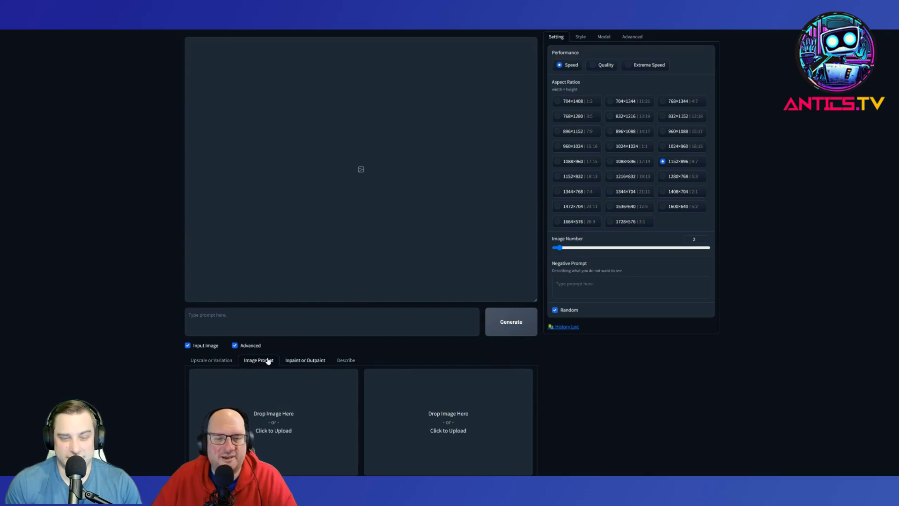
left_click(211, 360)
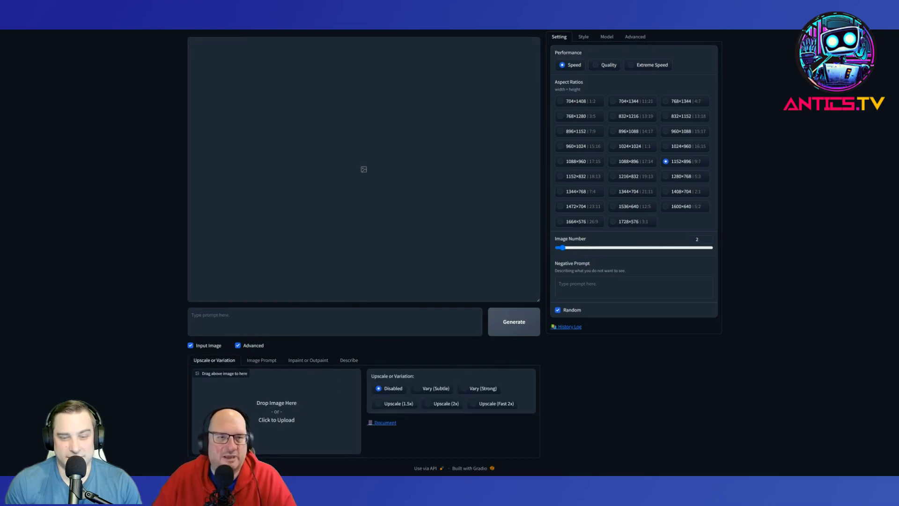
- Reload the page and enable the Input Image and Advanced options
key("F5")
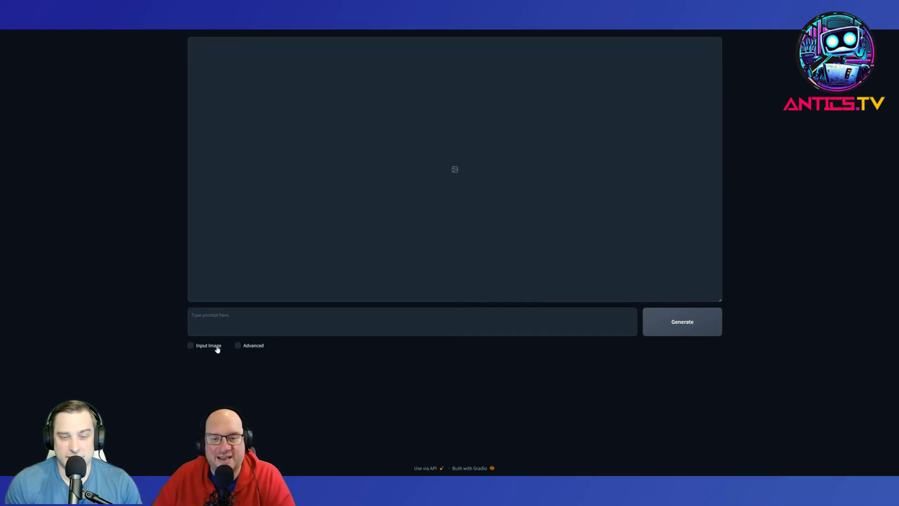
left_click(191, 345)
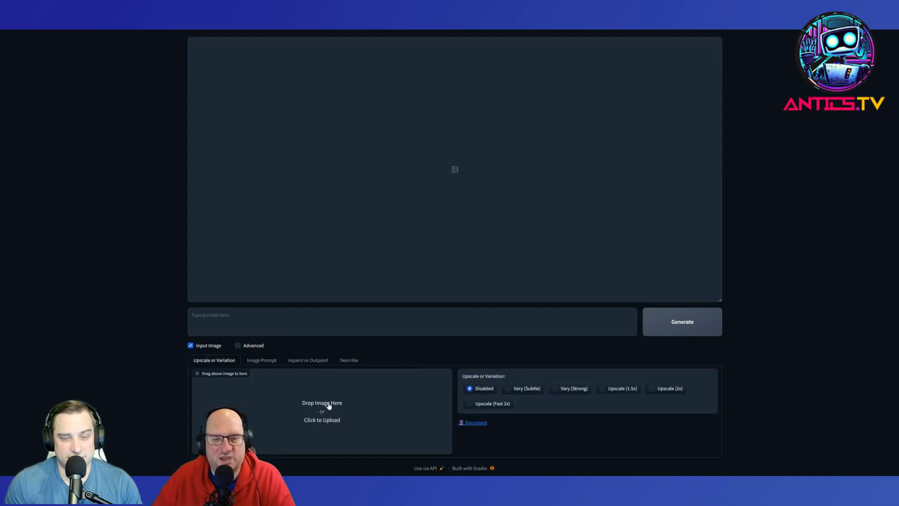
left_click(256, 347)
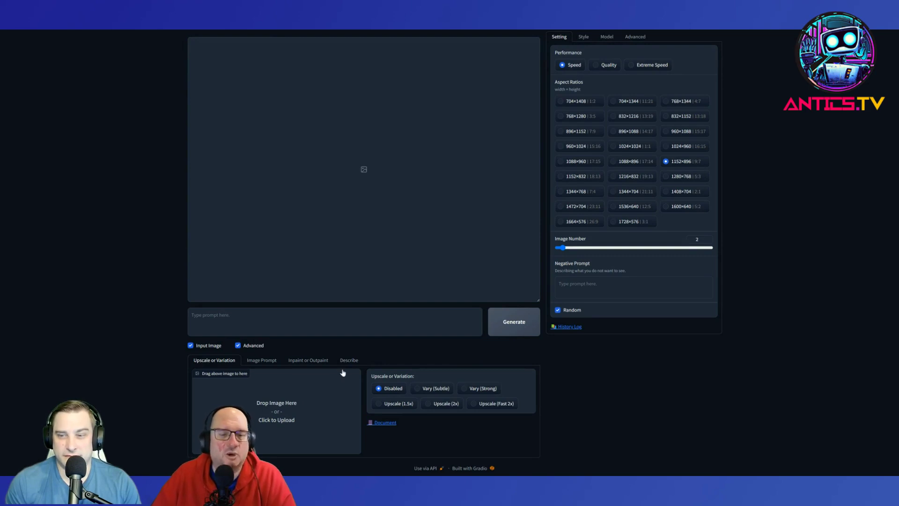
- Load the background-free curly-haired girl picture Screenshot_148-removebg-preview (1).png into the first image prompt slot
left_click(252, 361)
scroll(277, 370, "down", 3)
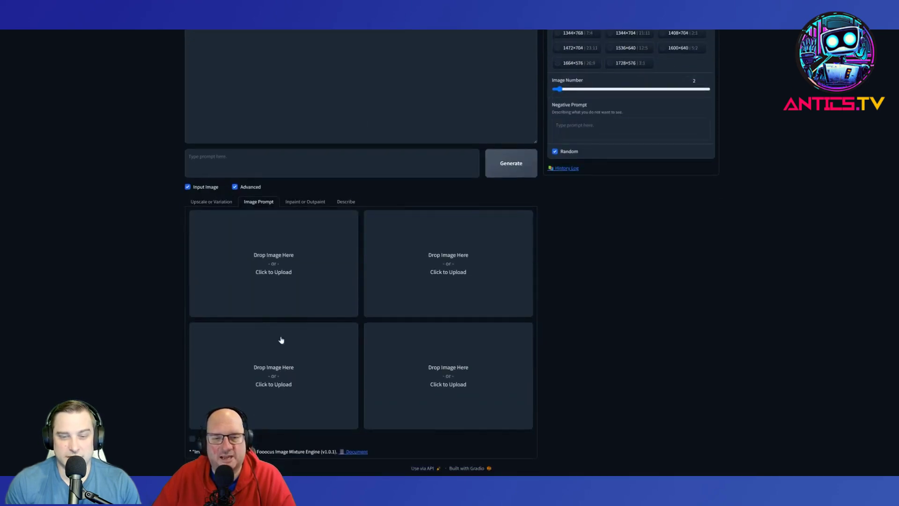
left_click(302, 272)
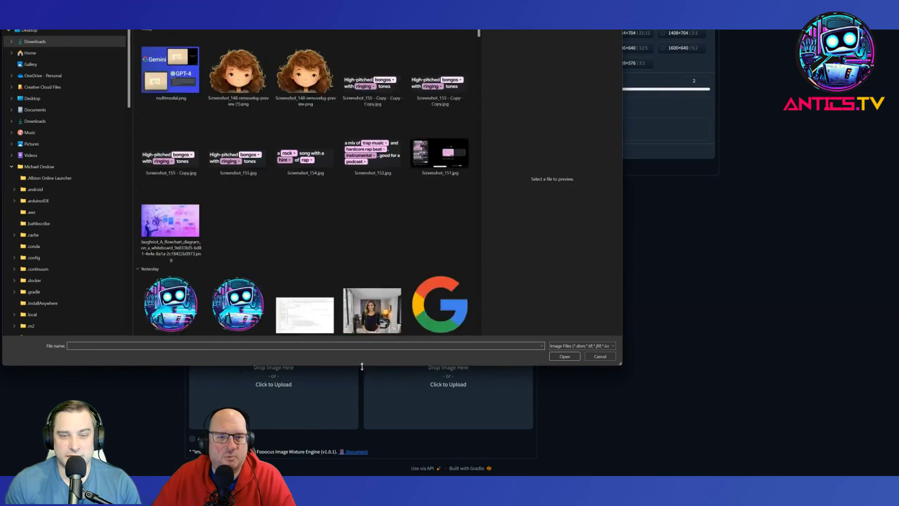
double_click(241, 77)
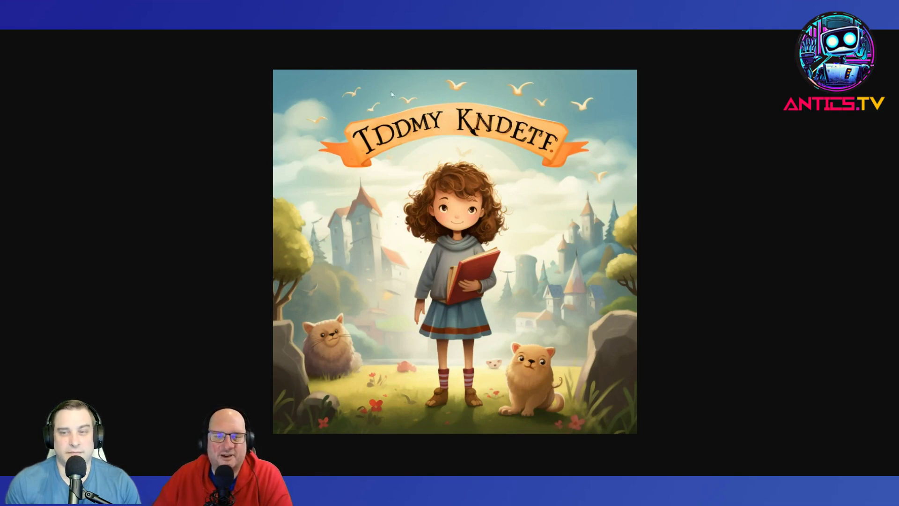
- Switch to remove.bg and remove the background from Screenshot_148.jpg in the AI Gen subfolder "Lilly and the kindness kingdom"
key("alt+Tab")
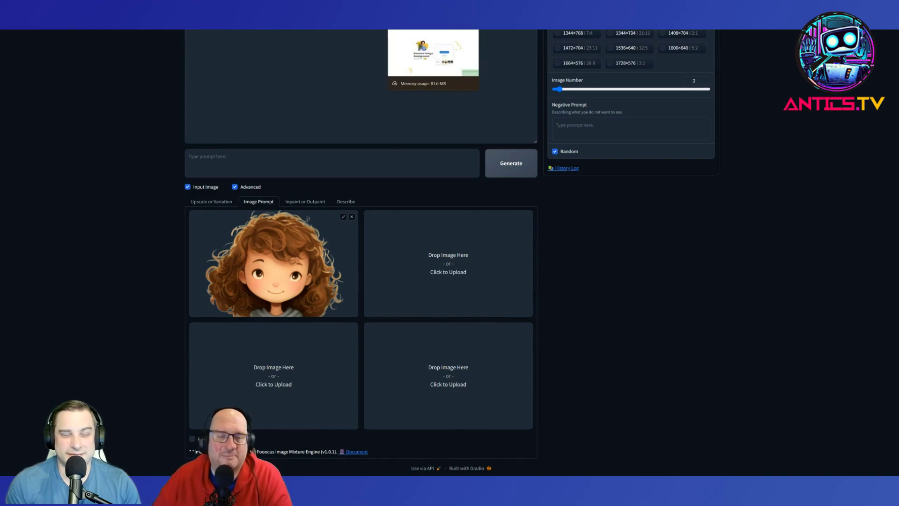
left_click(433, 21)
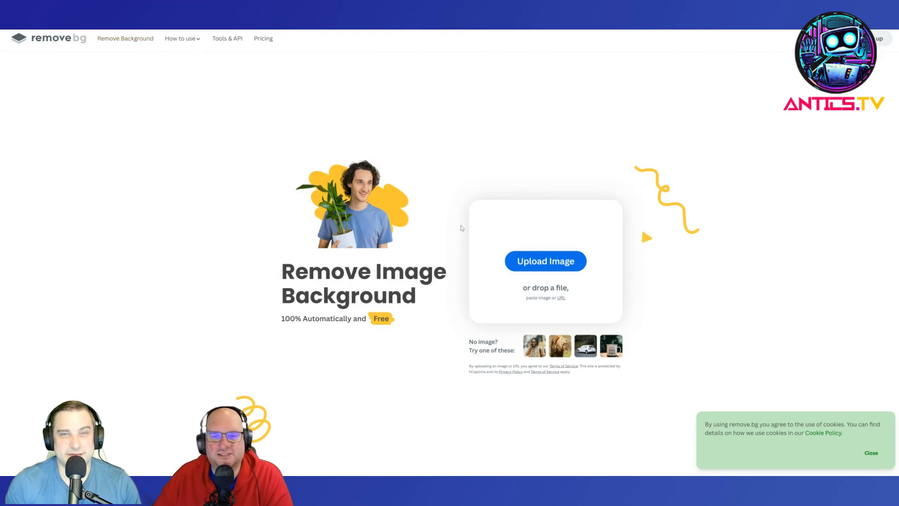
left_click(542, 262)
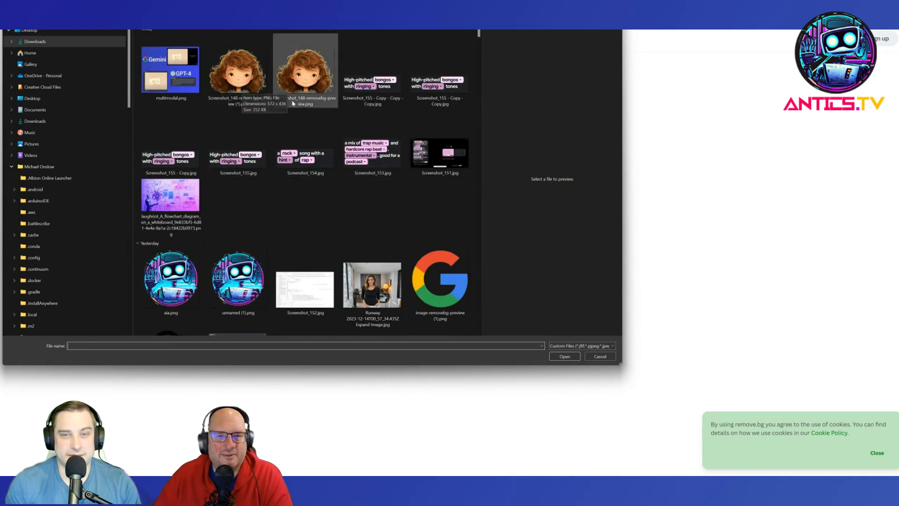
scroll(303, 109, "down", 3)
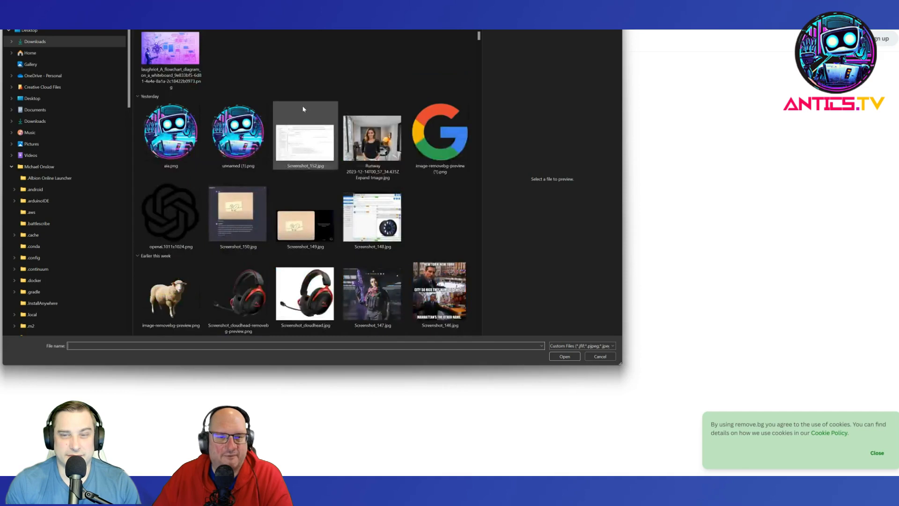
scroll(303, 109, "down", 3)
double_click(381, 210)
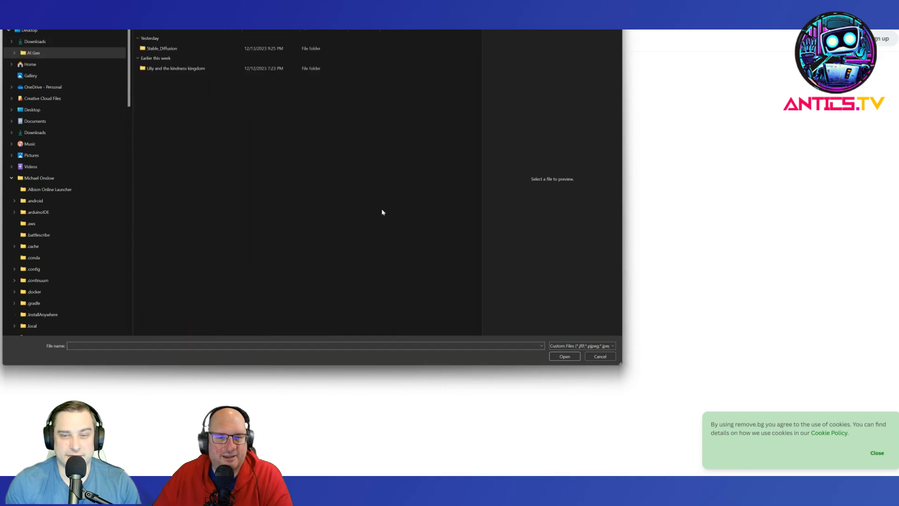
double_click(170, 70)
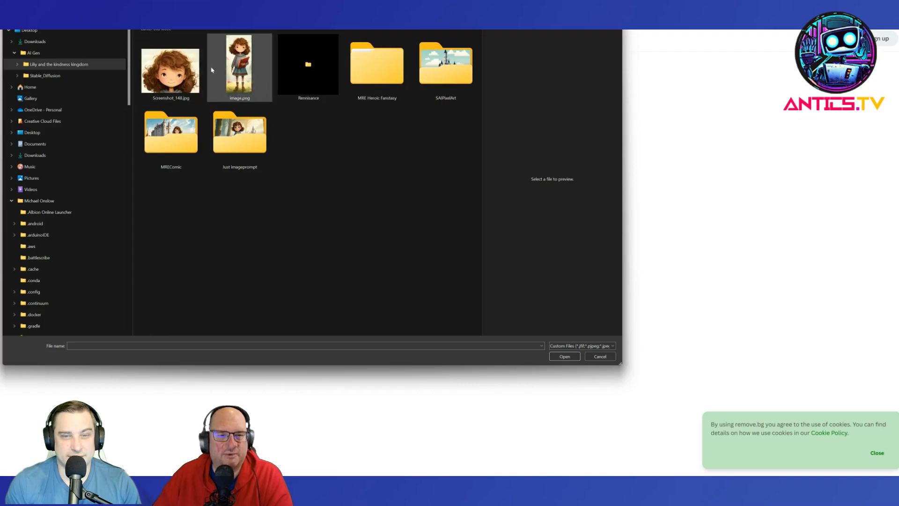
left_click(173, 71)
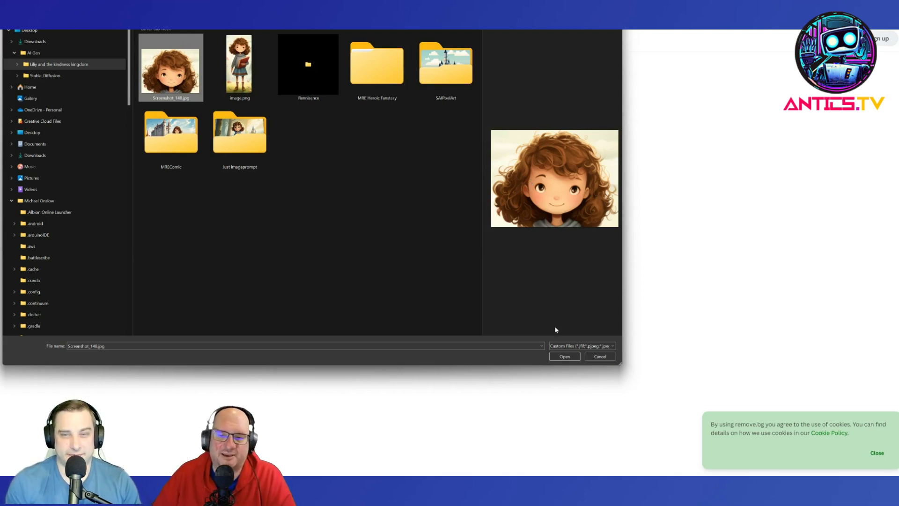
left_click(558, 352)
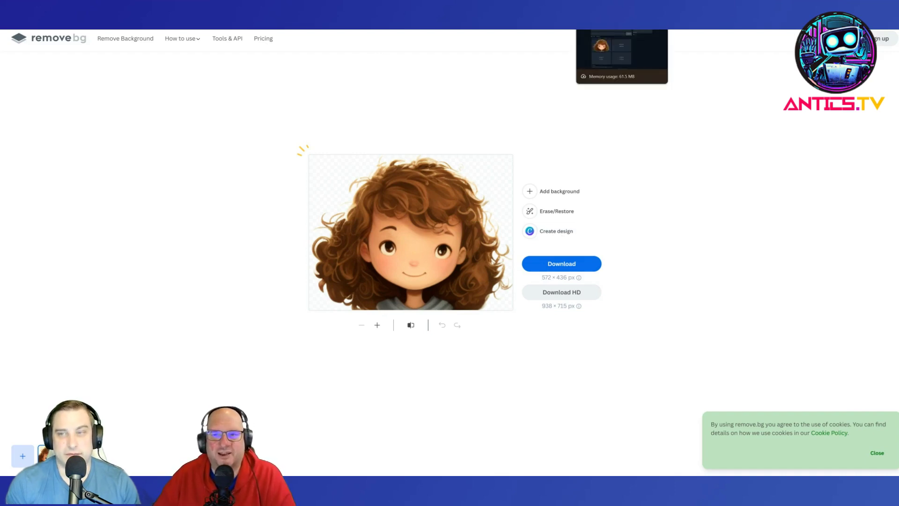
- Switch back to Fooocus and enter the prompt "Girl in the forest with a campfire"
left_click(609, 19)
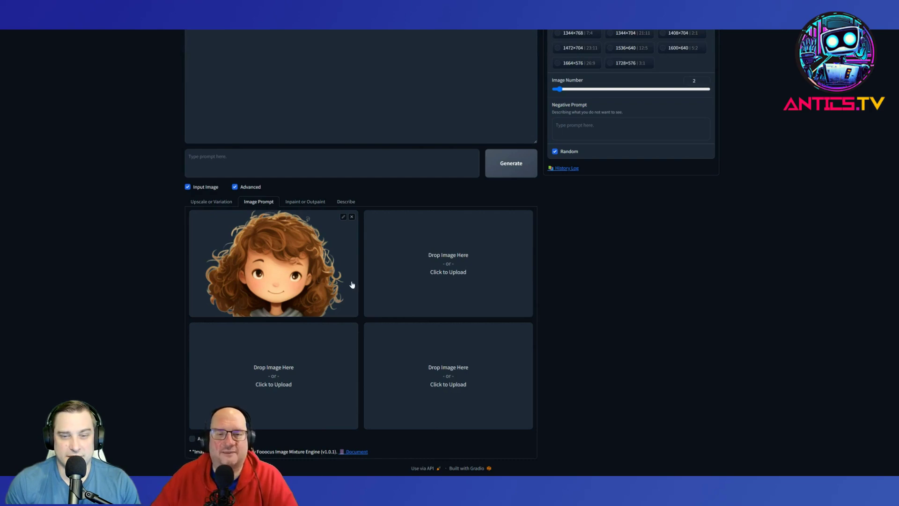
scroll(370, 285, "up", 1)
scroll(375, 269, "up", 3)
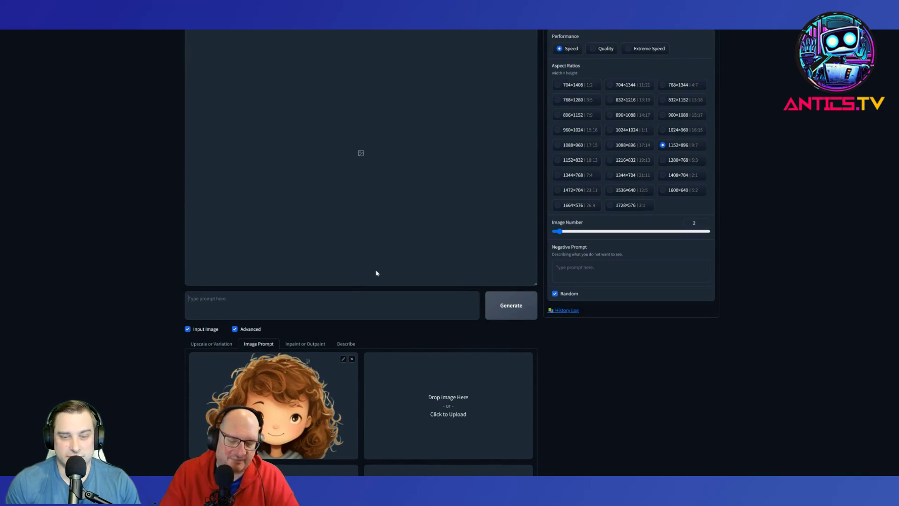
type("Girl in the forest with a campfire")
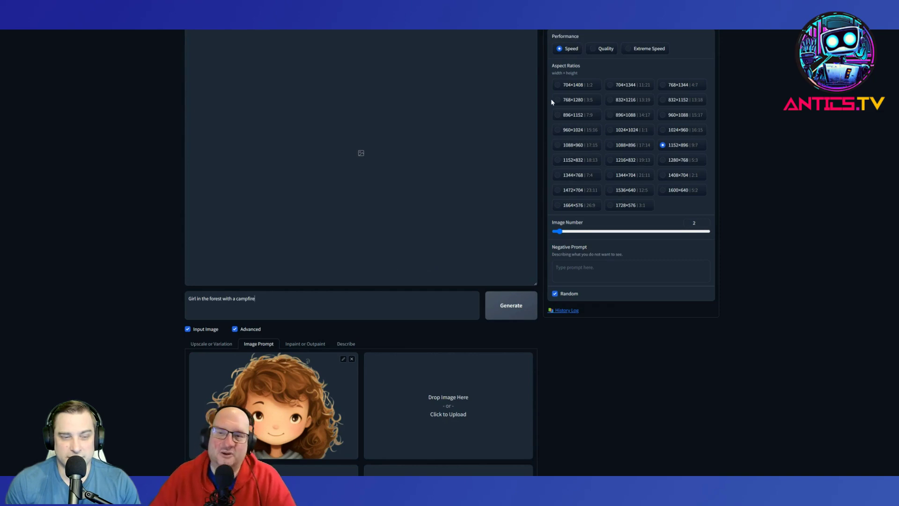
scroll(657, 168, "up", 1)
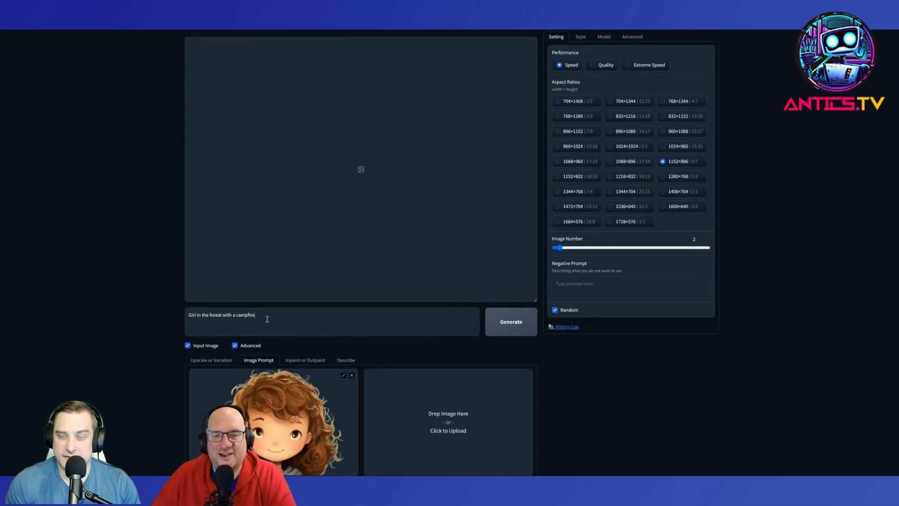
- Set the performance to Extreme Speed and the image number to 10
left_click_drag(267, 319, 169, 320)
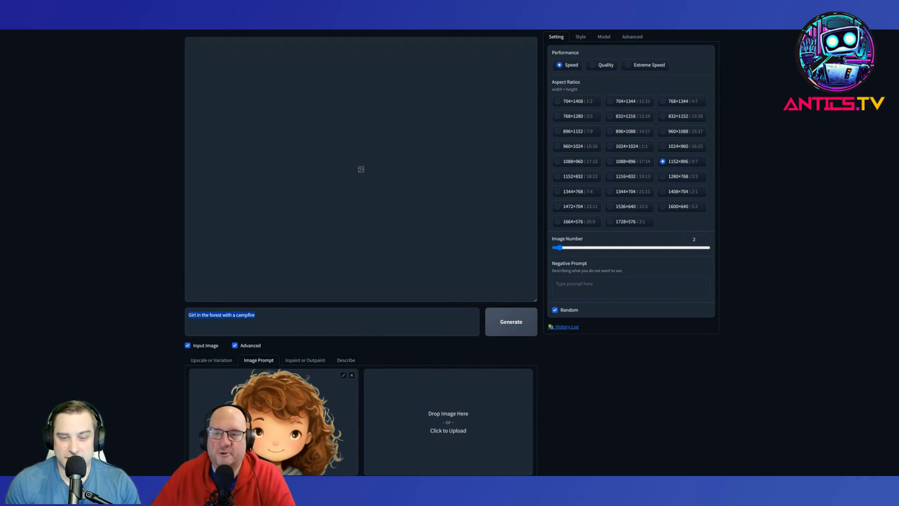
left_click(645, 67)
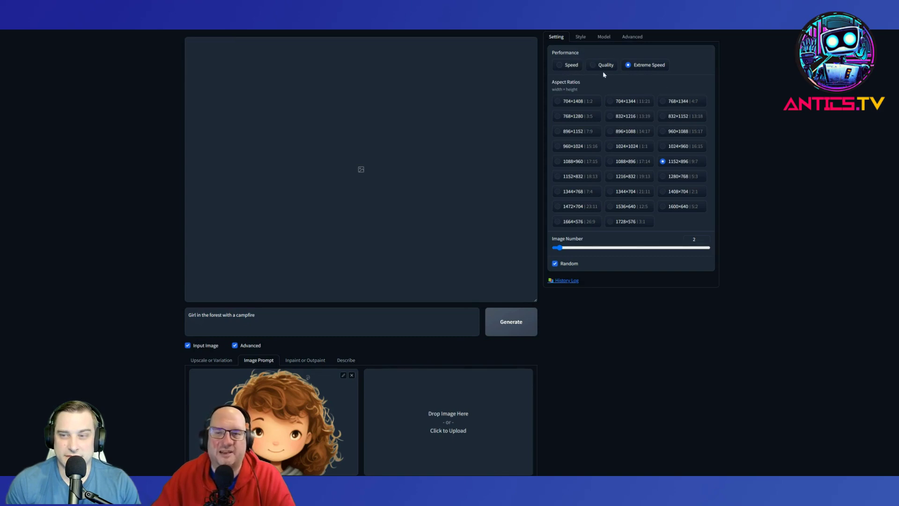
left_click_drag(561, 248, 595, 250)
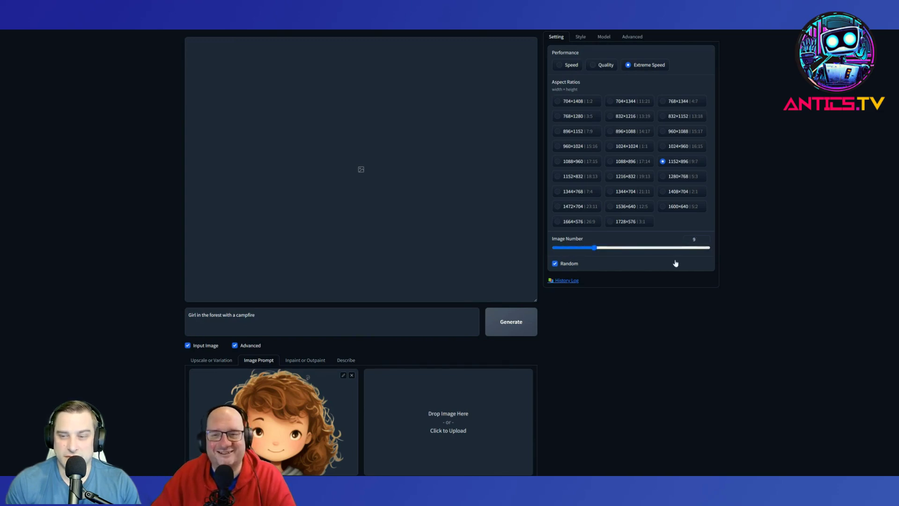
left_click_drag(595, 247, 603, 246)
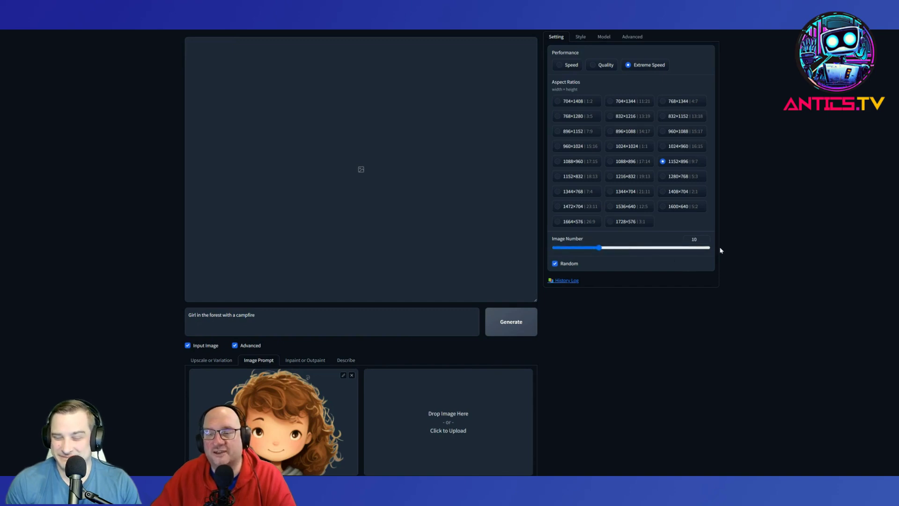
left_click(517, 330)
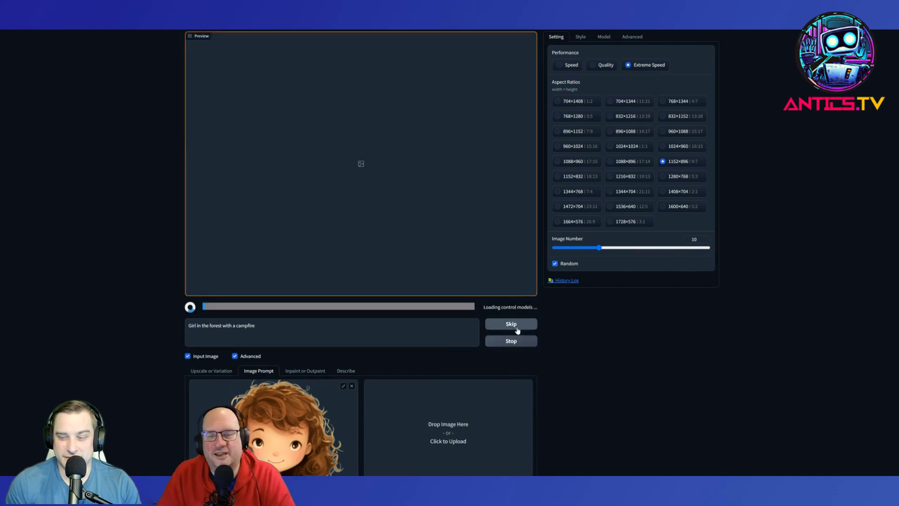
left_click(509, 340)
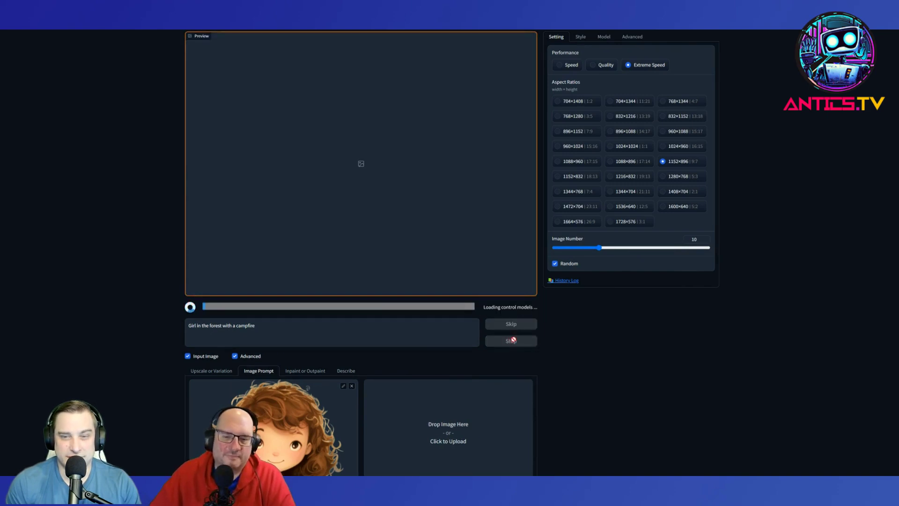
scroll(534, 320, "down", 3)
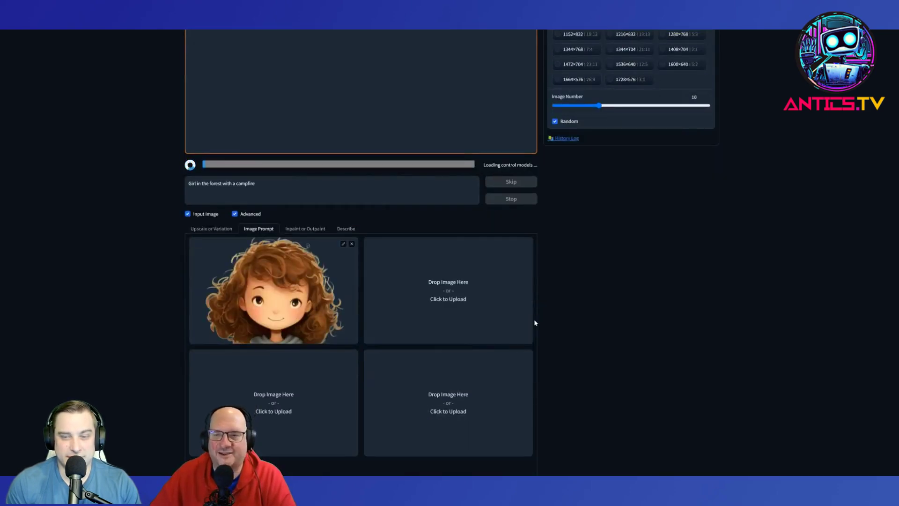
scroll(588, 218, "up", 3)
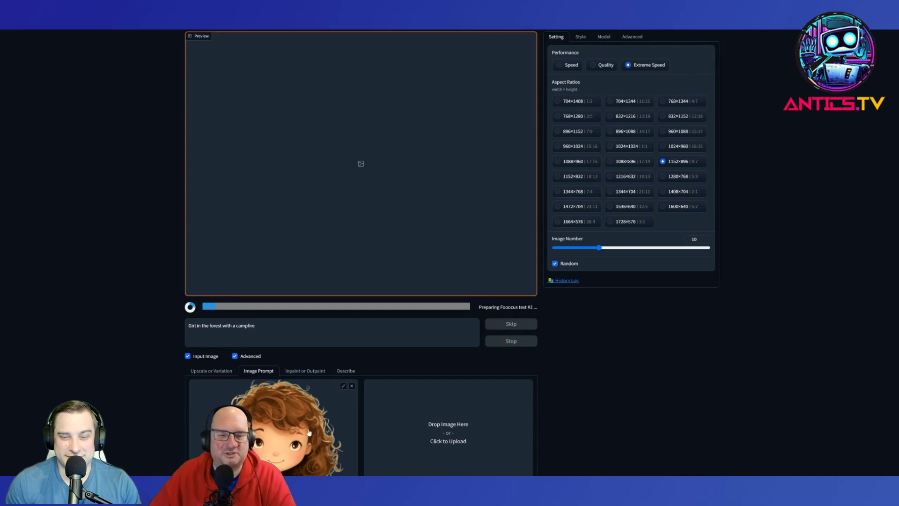
scroll(181, 378, "down", 2)
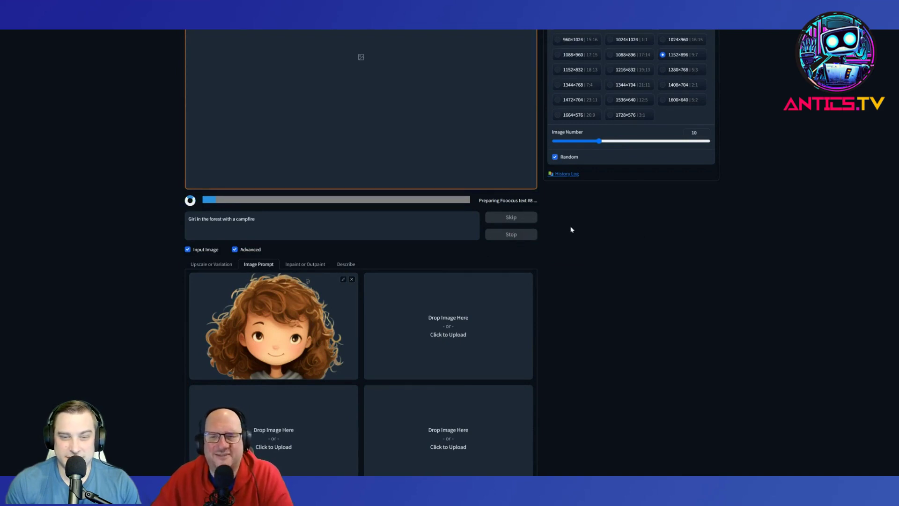
scroll(571, 230, "up", 3)
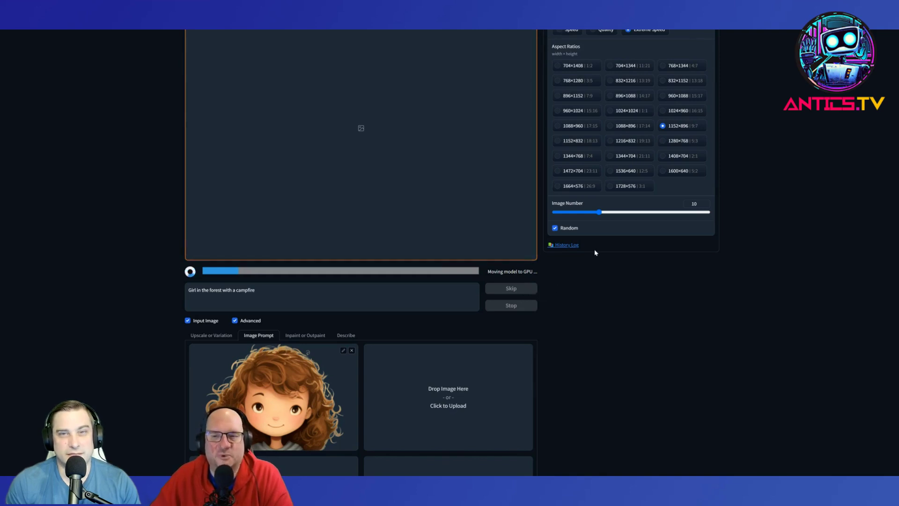
scroll(637, 38, "up", 1)
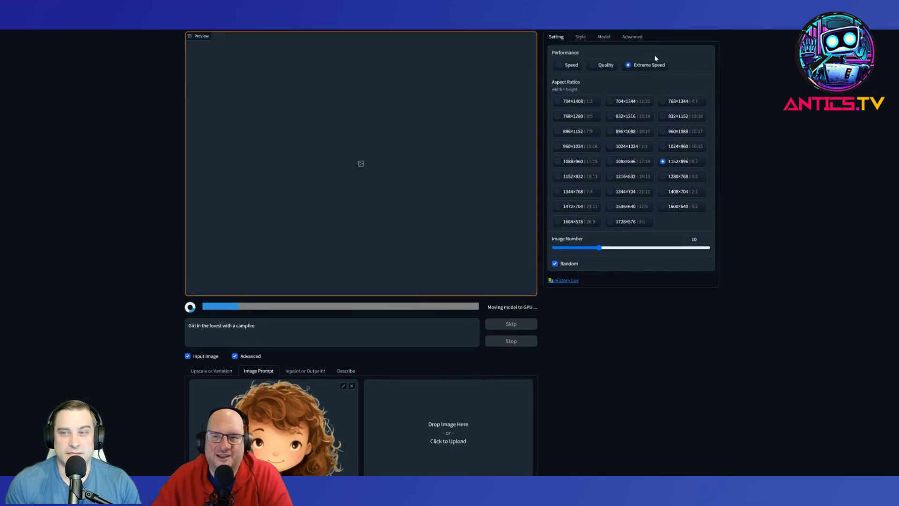
scroll(351, 392, "down", 3)
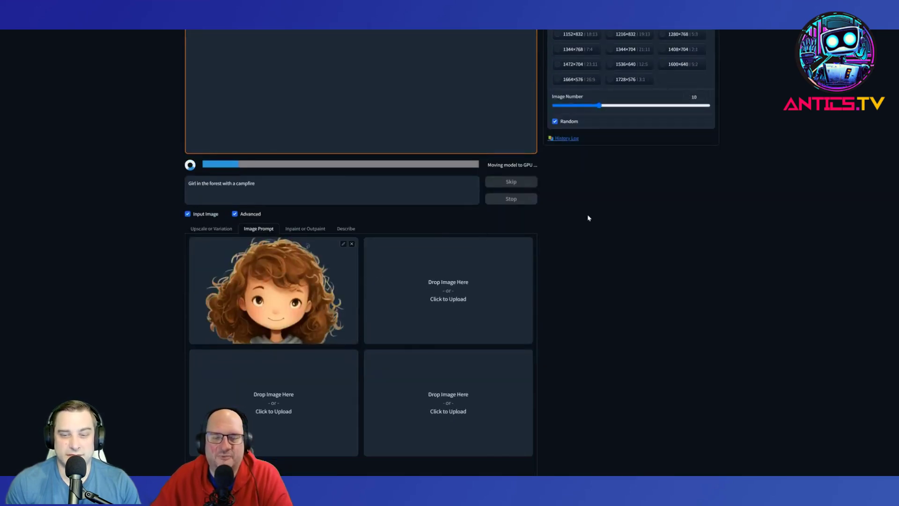
scroll(609, 248, "up", 2)
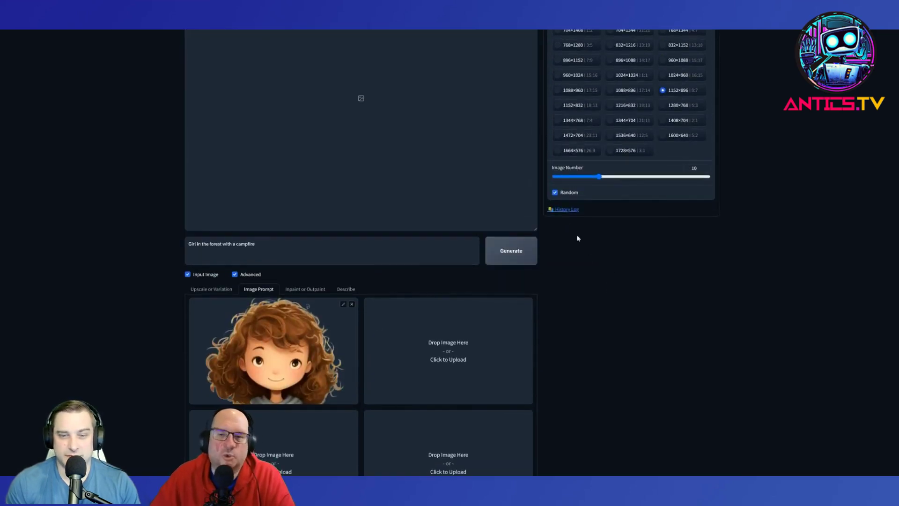
- Enable the advanced image prompt options that expose the Stop At, Weight and prompt type controls for each slot
scroll(533, 270, "down", 2)
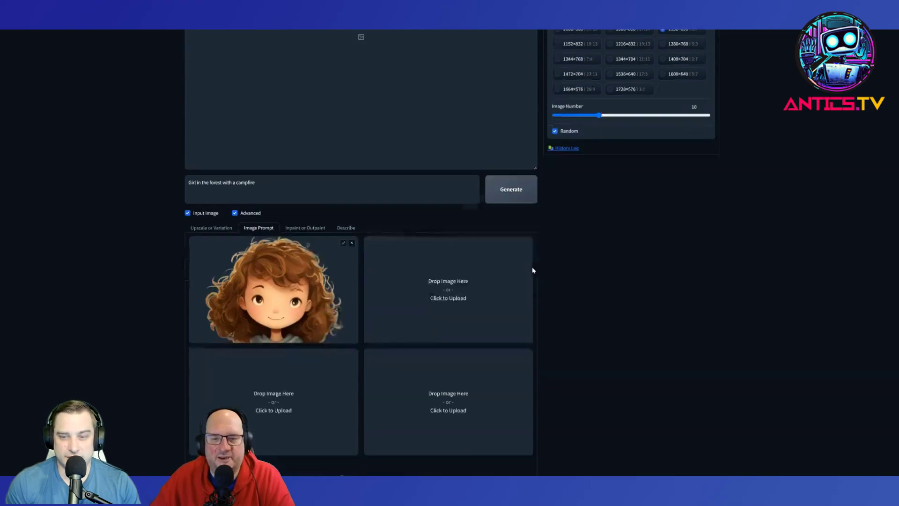
scroll(533, 270, "down", 1)
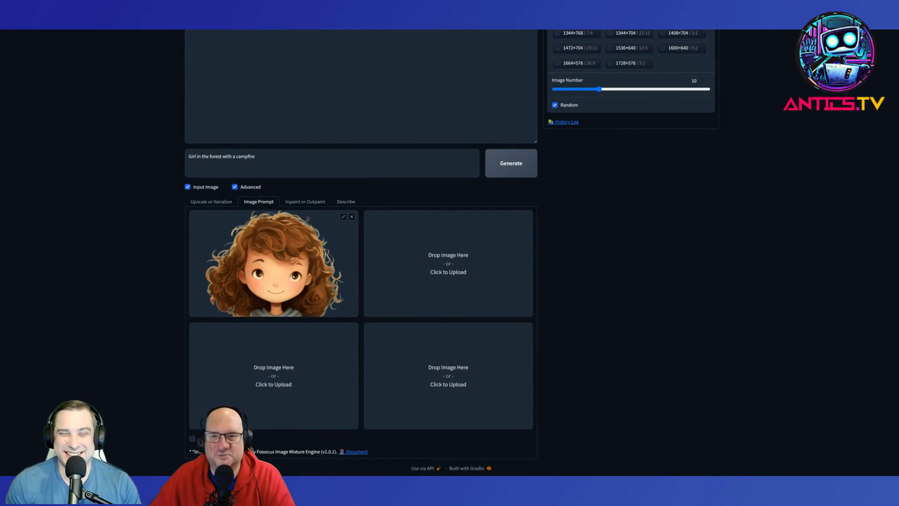
left_click(193, 438)
scroll(361, 253, "down", 2)
scroll(360, 253, "down", 2)
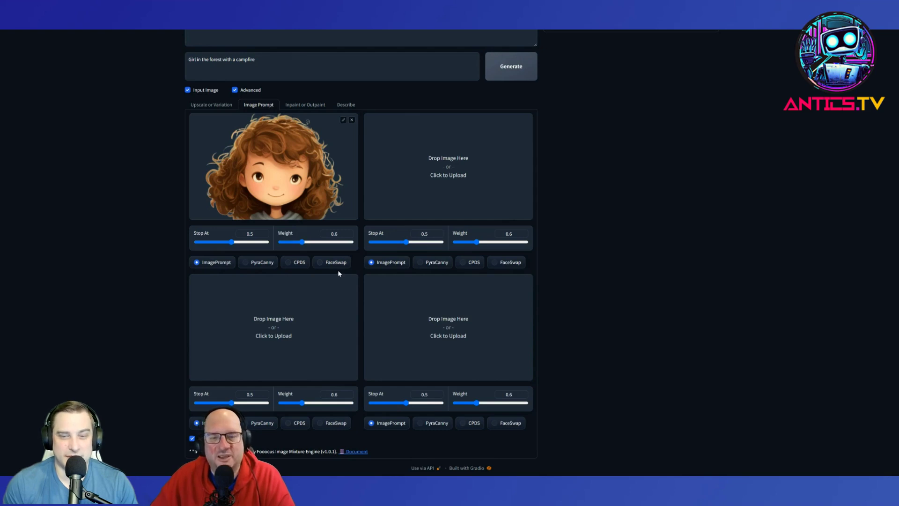
scroll(368, 294, "up", 1)
scroll(371, 300, "up", 3)
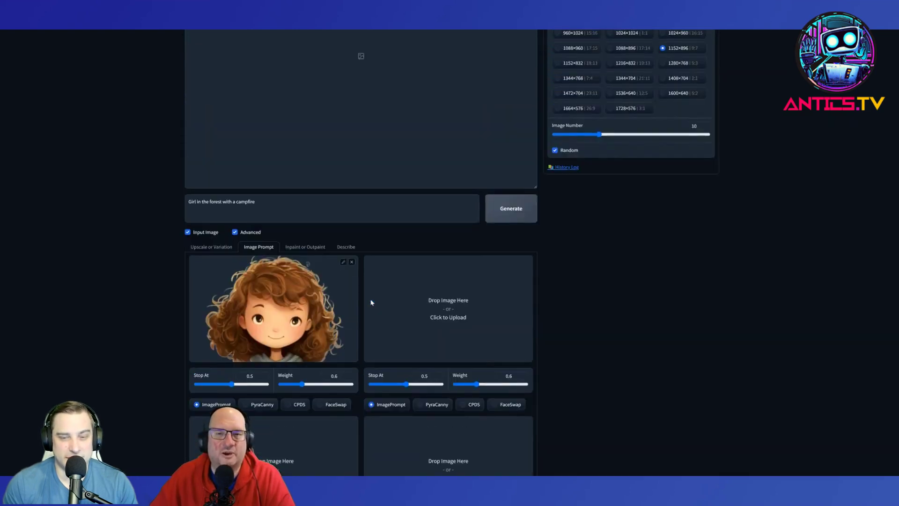
scroll(371, 302, "up", 2)
scroll(371, 302, "down", 1)
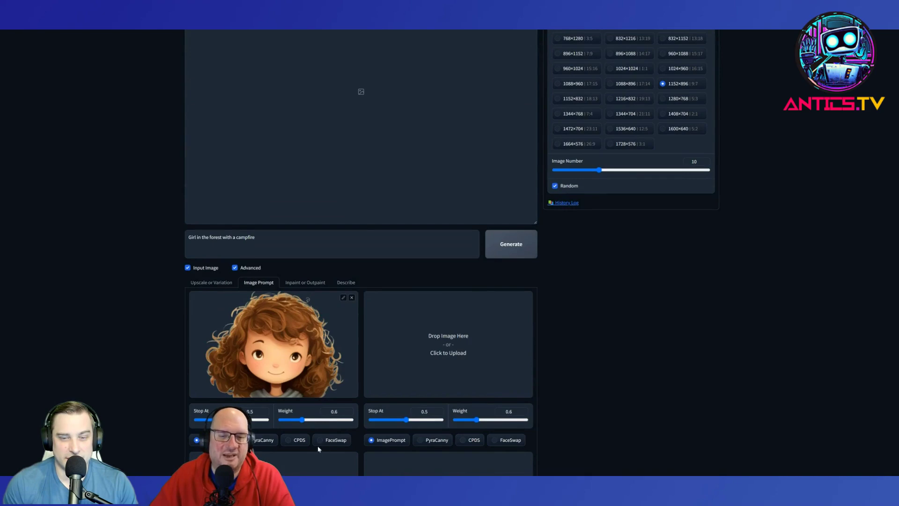
- Generate the images with the girl portrait kept as ImagePrompt, Stop At 0.5 and Weight 0.6
left_click(260, 419)
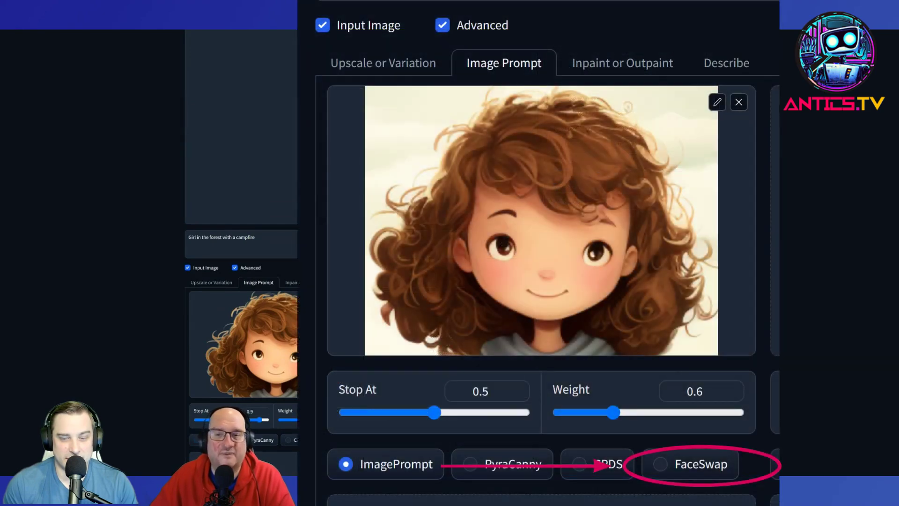
scroll(241, 328, "up", 2)
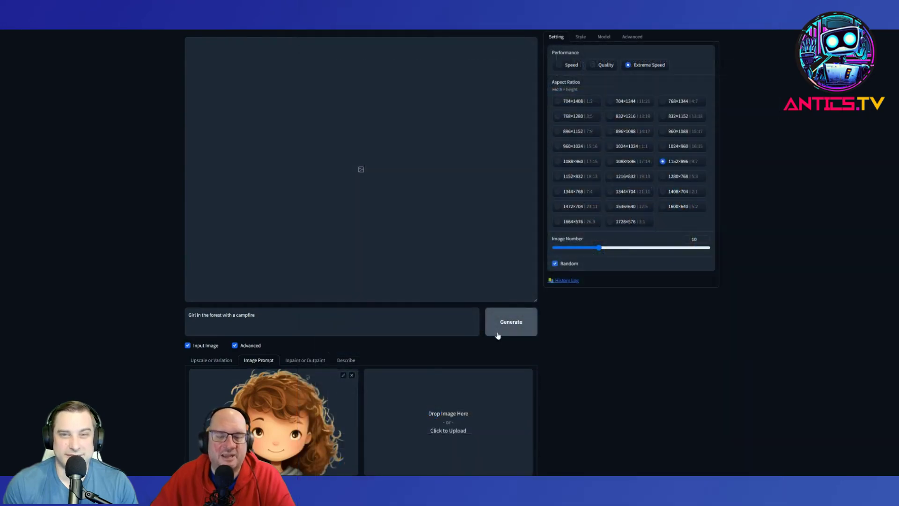
scroll(322, 337, "down", 2)
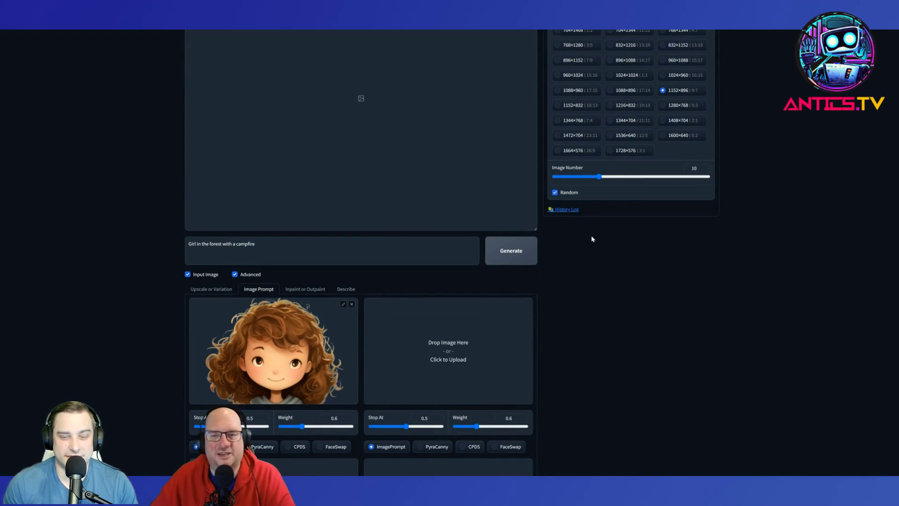
left_click(509, 248)
scroll(707, 243, "up", 2)
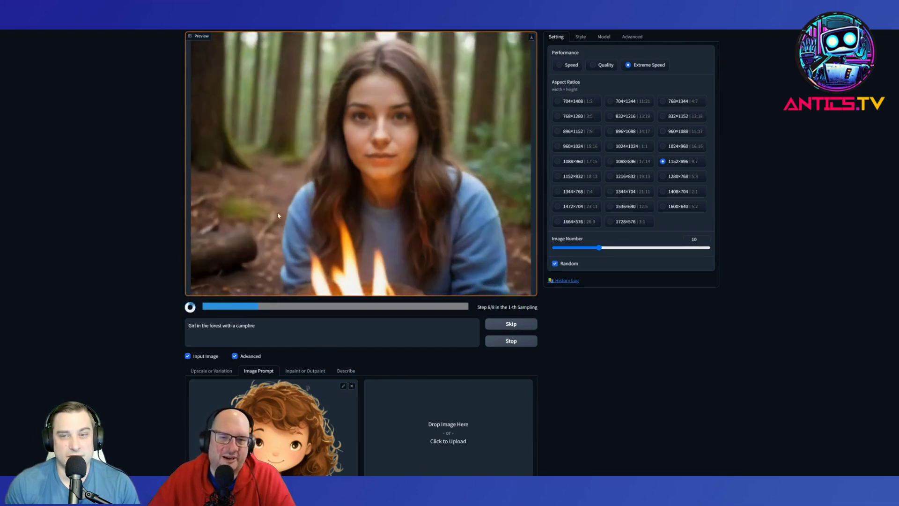
scroll(309, 401, "down", 2)
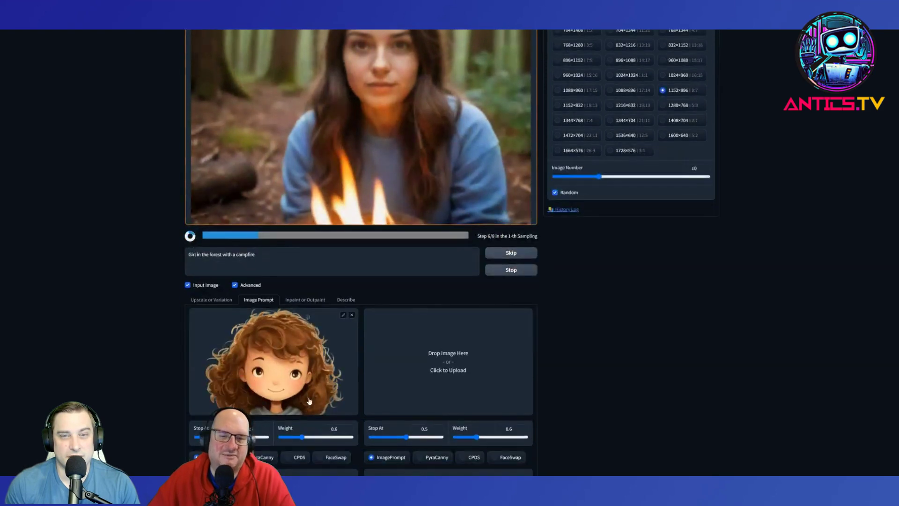
scroll(335, 142, "up", 2)
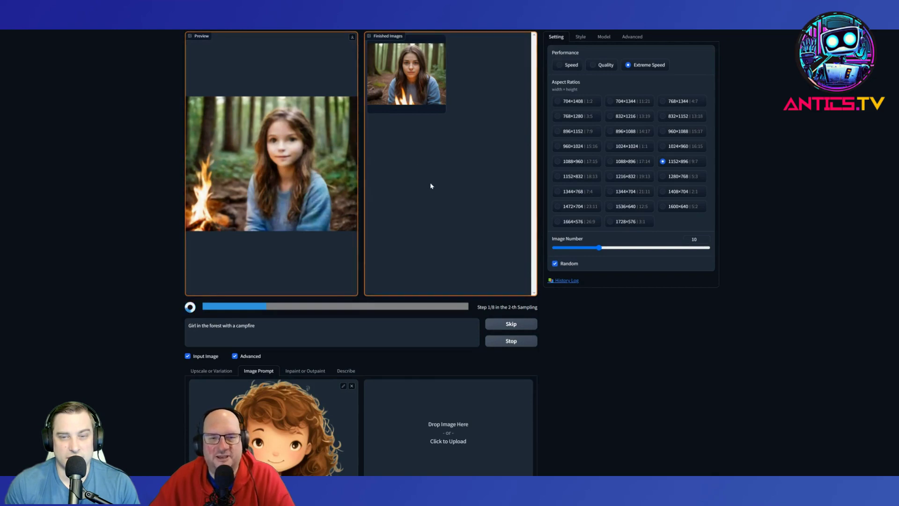
- Stop the image generation and enlarge the finished campfire picture to compare it with the portrait and the prompt
left_click(538, 329)
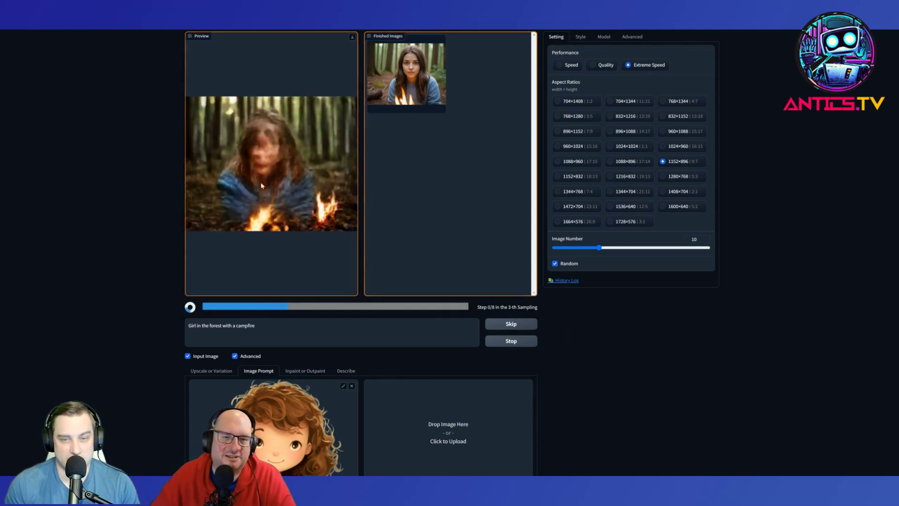
left_click(529, 342)
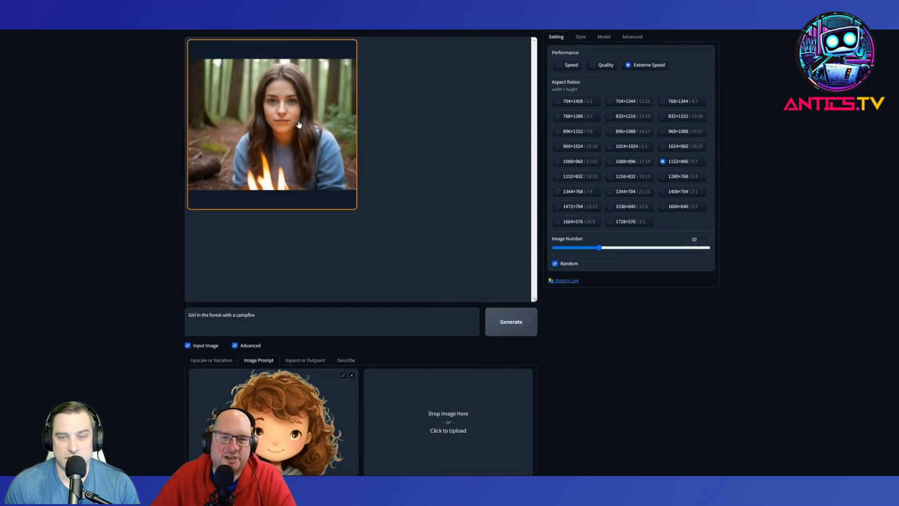
left_click(337, 155)
scroll(421, 252, "down", 3)
scroll(366, 235, "up", 3)
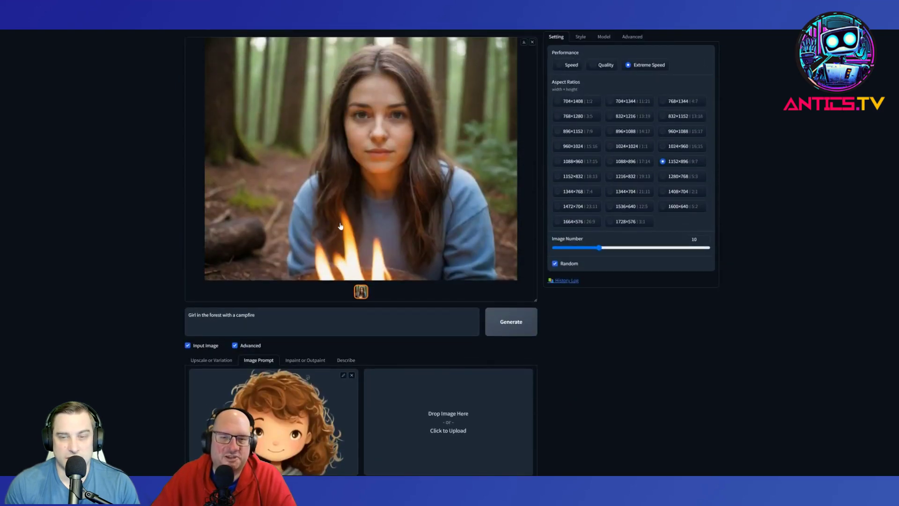
left_click_drag(257, 315, 169, 310)
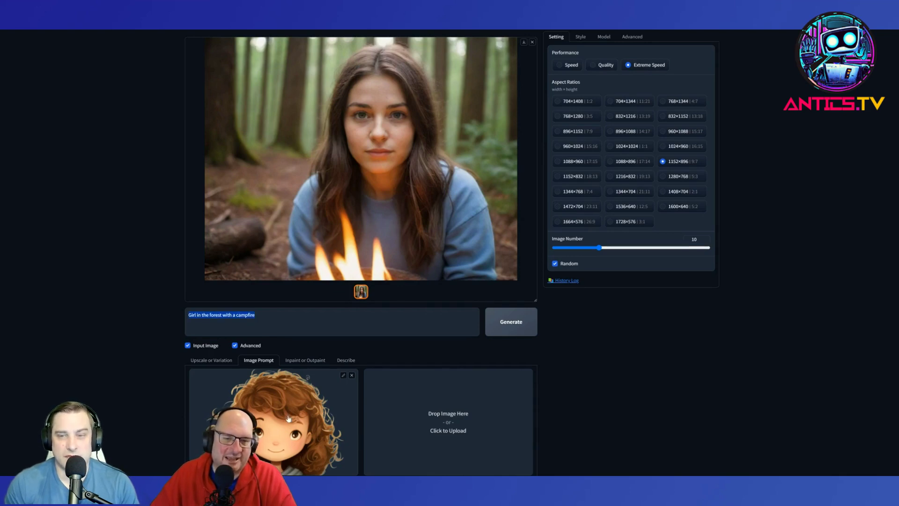
scroll(287, 422, "down", 1)
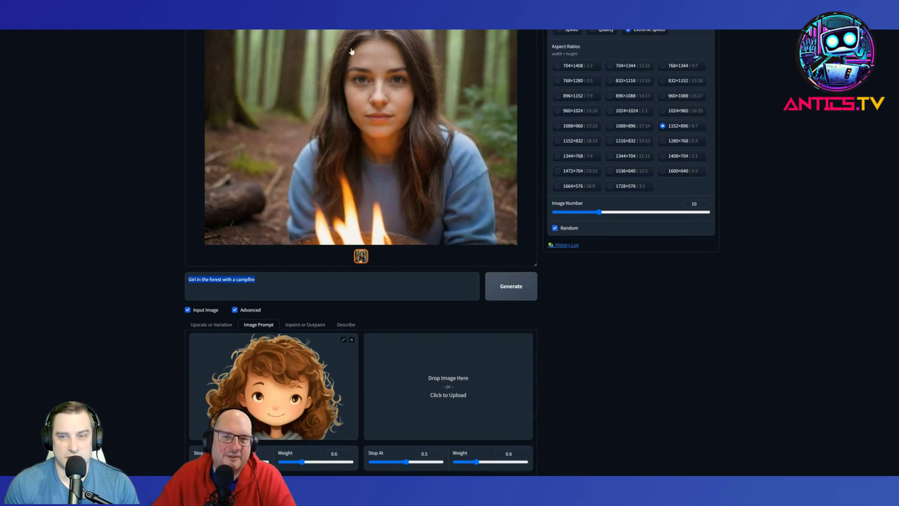
scroll(328, 323, "up", 1)
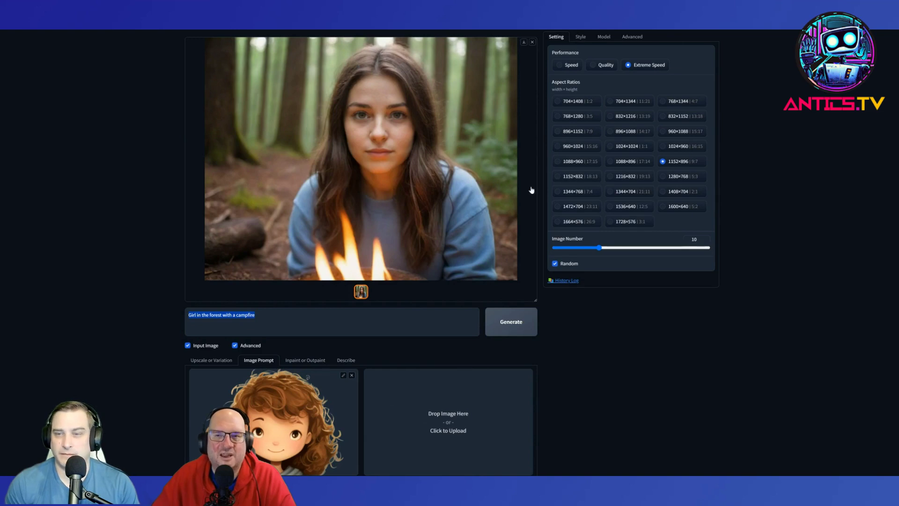
- With the style list open, set the girl portrait's image prompt to FaceSwap and generate the images again
left_click(581, 37)
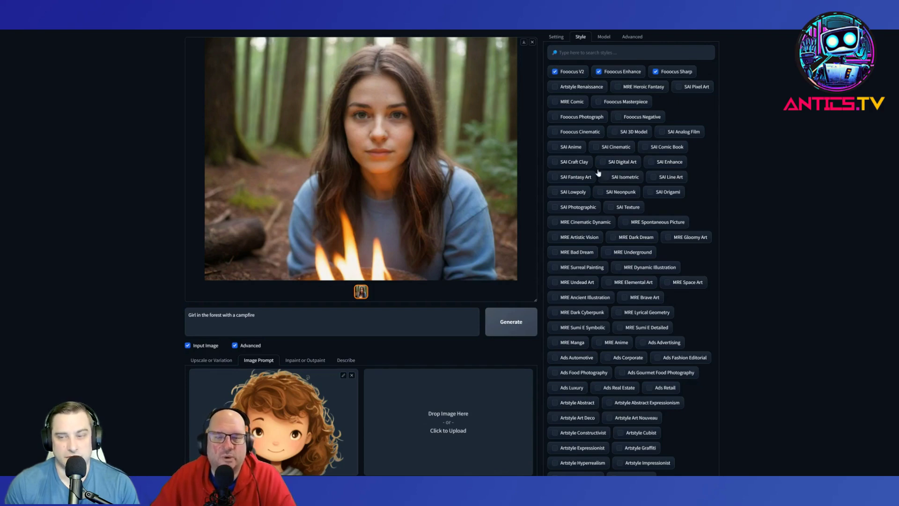
scroll(493, 201, "down", 4)
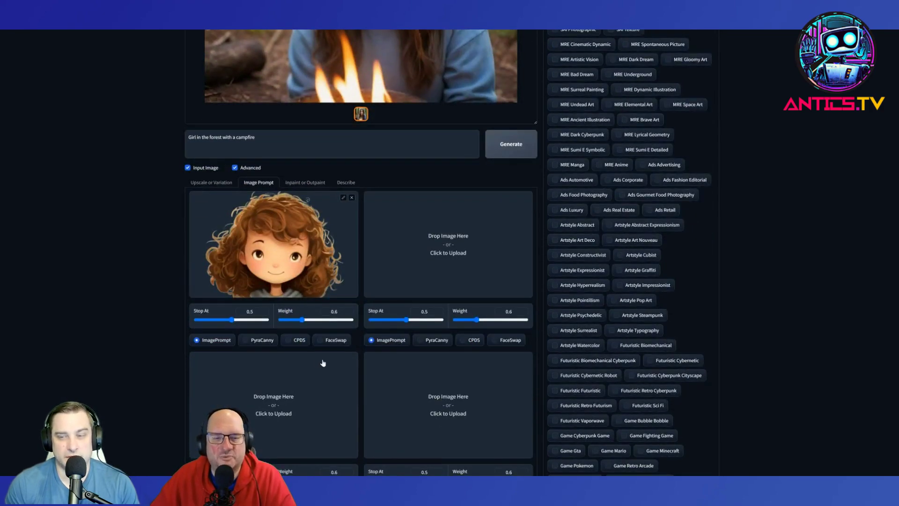
left_click(336, 343)
scroll(370, 377, "up", 4)
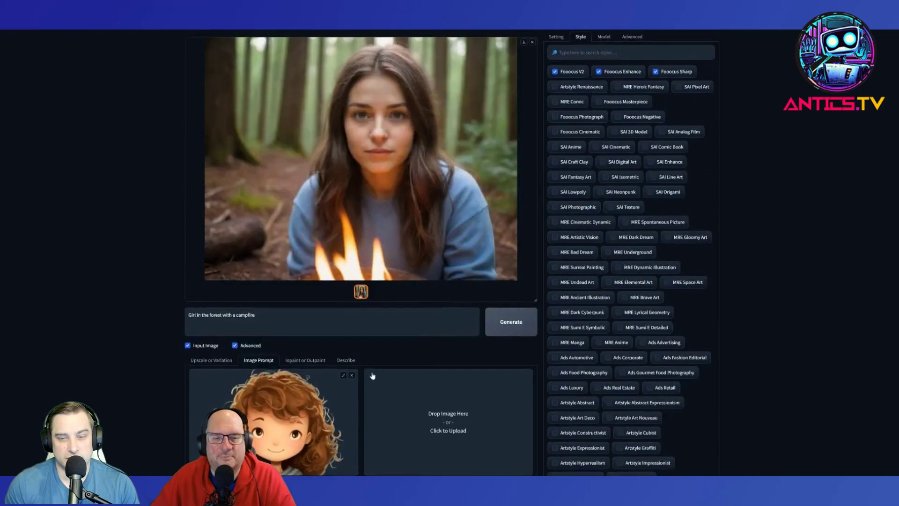
scroll(372, 376, "down", 2)
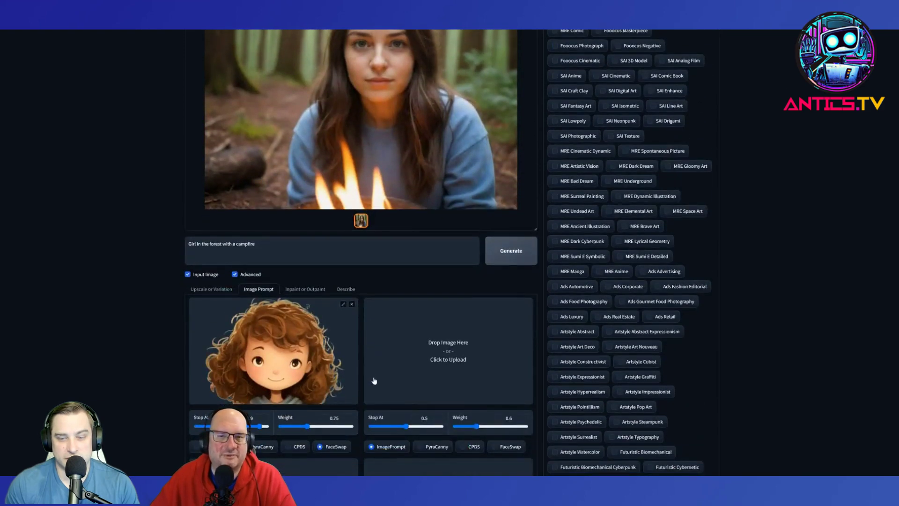
left_click(509, 259)
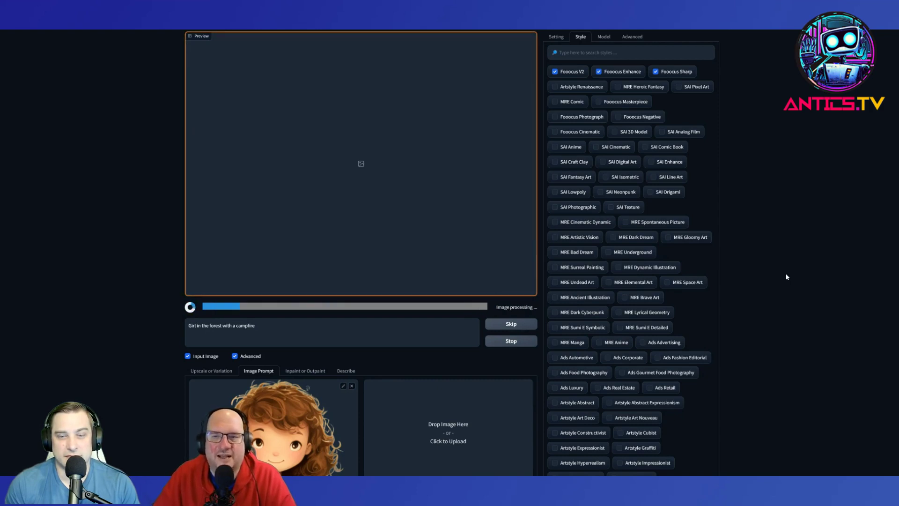
- Stop the FaceSwap generation and enlarge the finished campfire picture to inspect the girl's face and the scene
left_click(556, 37)
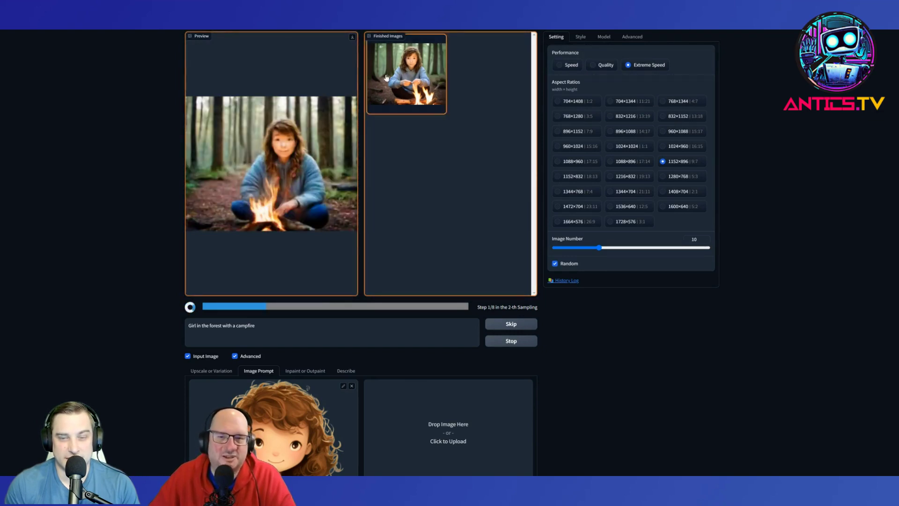
left_click(511, 341)
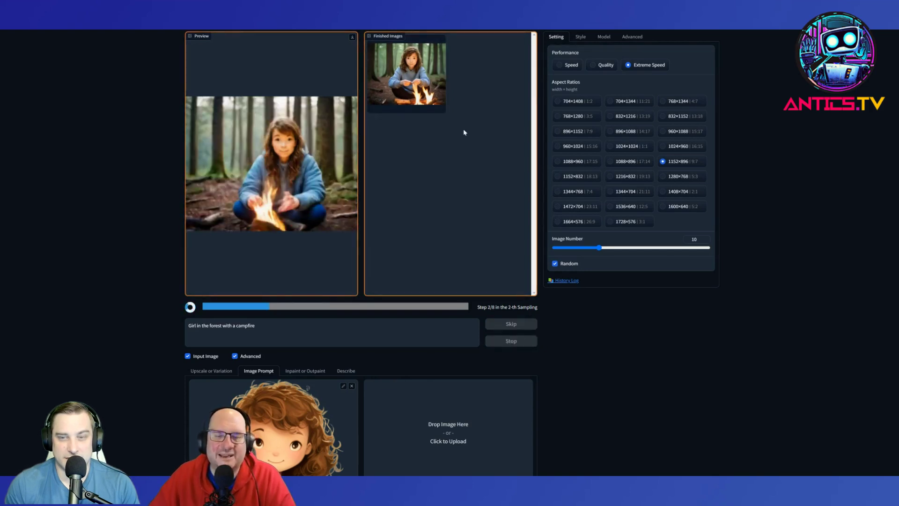
left_click(414, 83)
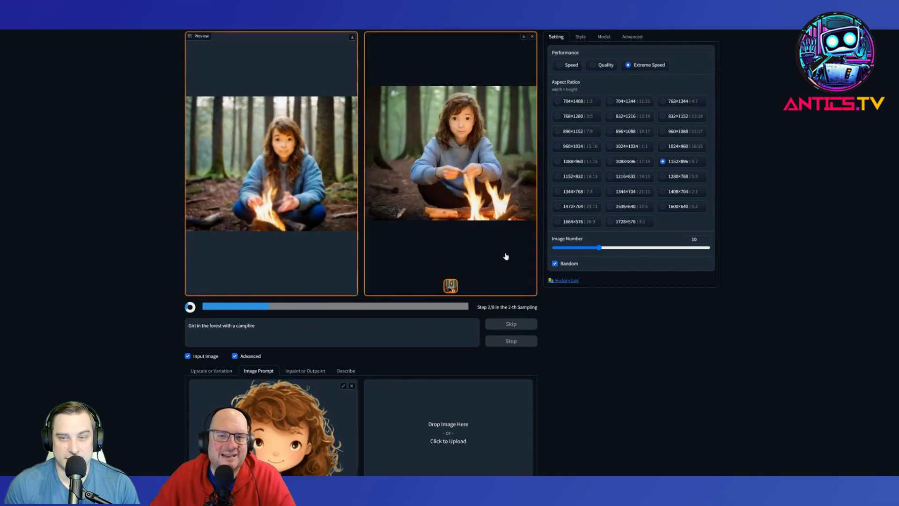
left_click(454, 173)
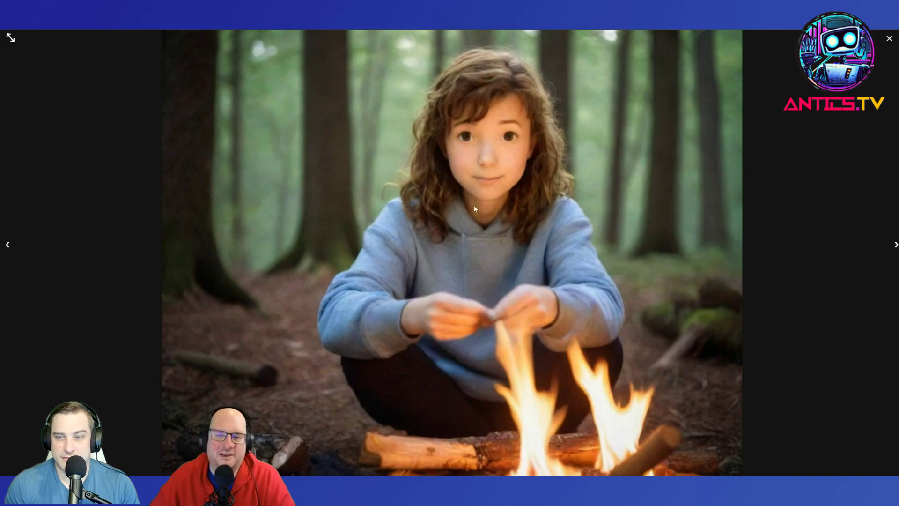
left_click(889, 39)
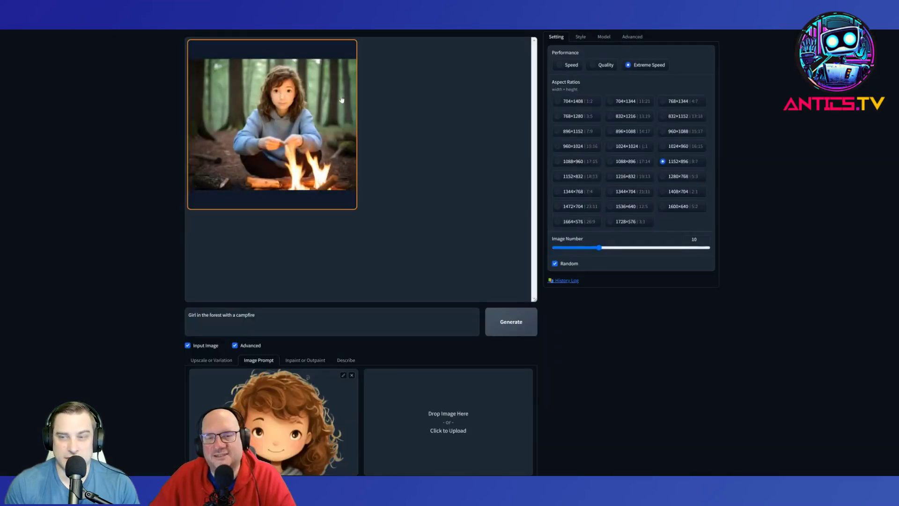
left_click(289, 108)
left_click(418, 139)
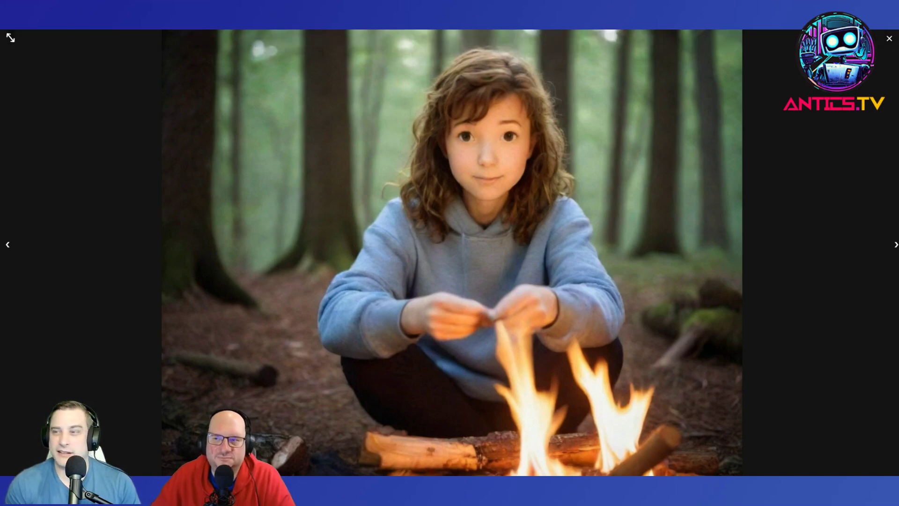
left_click(890, 38)
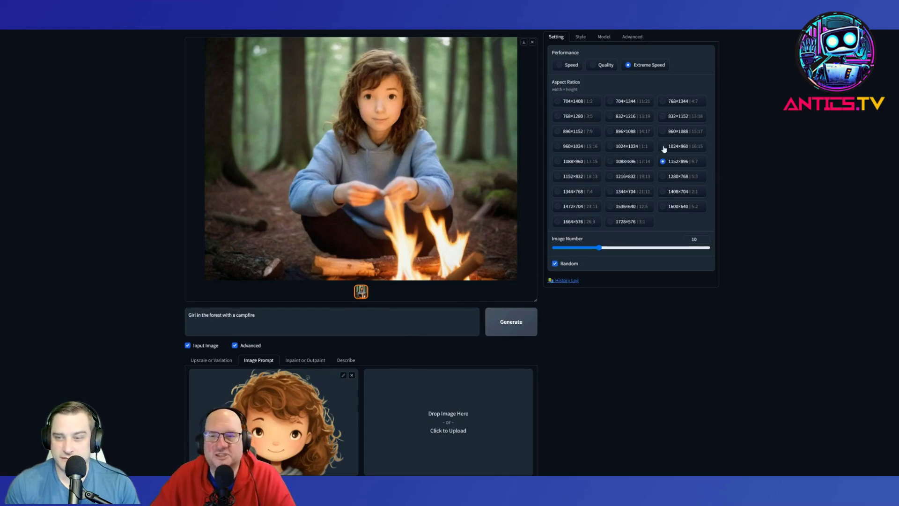
- Replace the Fooocus V2, Fooocus Enhance and Fooocus Sharp styles with Artstyle Renaissance and generate the images again
left_click(580, 37)
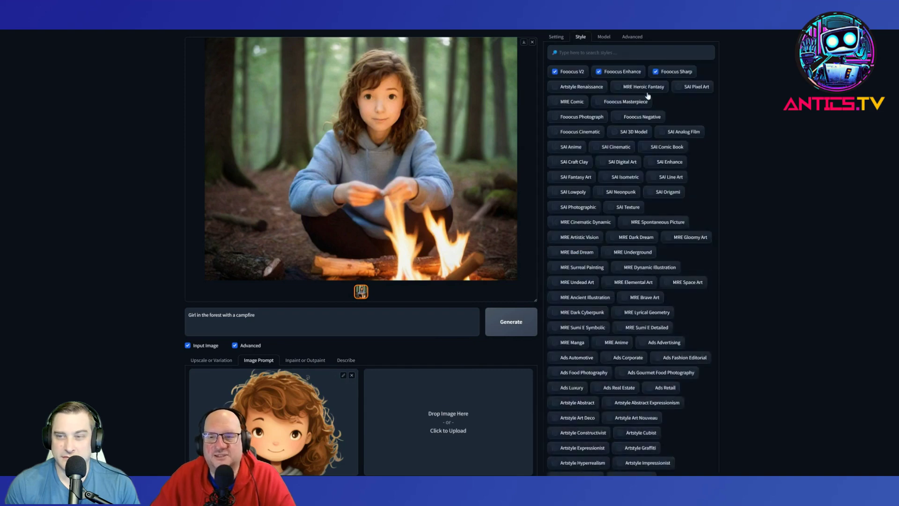
left_click(599, 74)
left_click(656, 73)
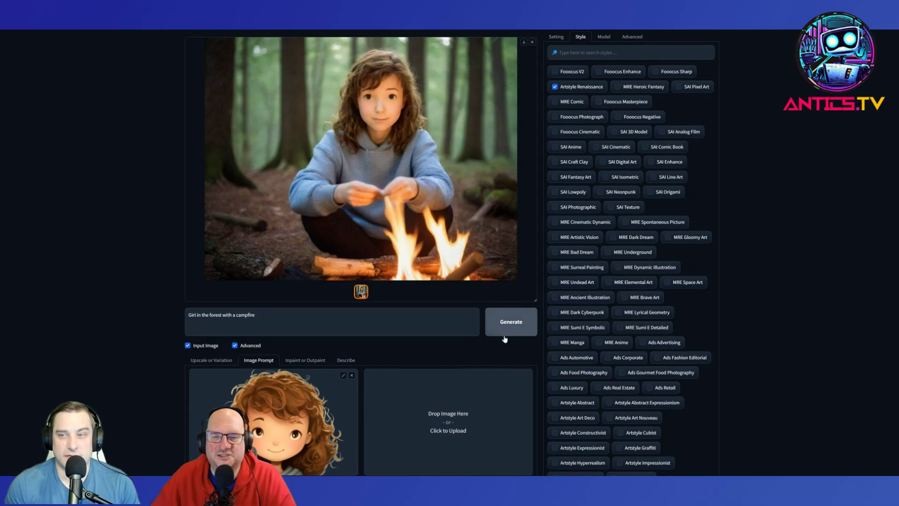
left_click(556, 37)
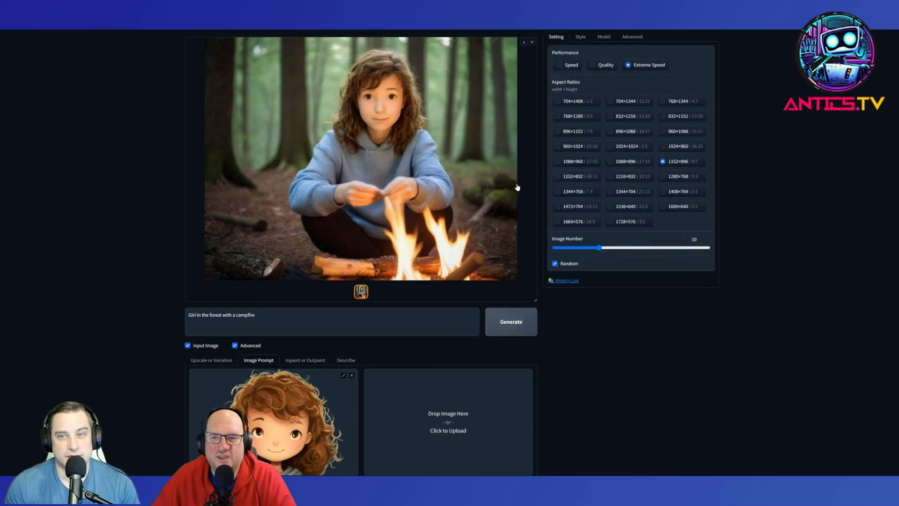
left_click(510, 324)
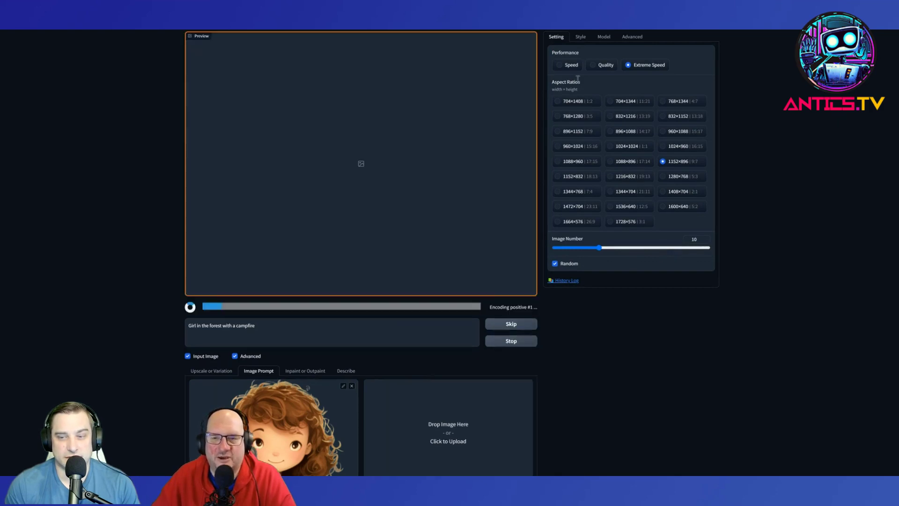
- Try the Fooocus Negative and Fooocus Masterpiece styles while the images generate, and clear all selected styles
left_click(580, 37)
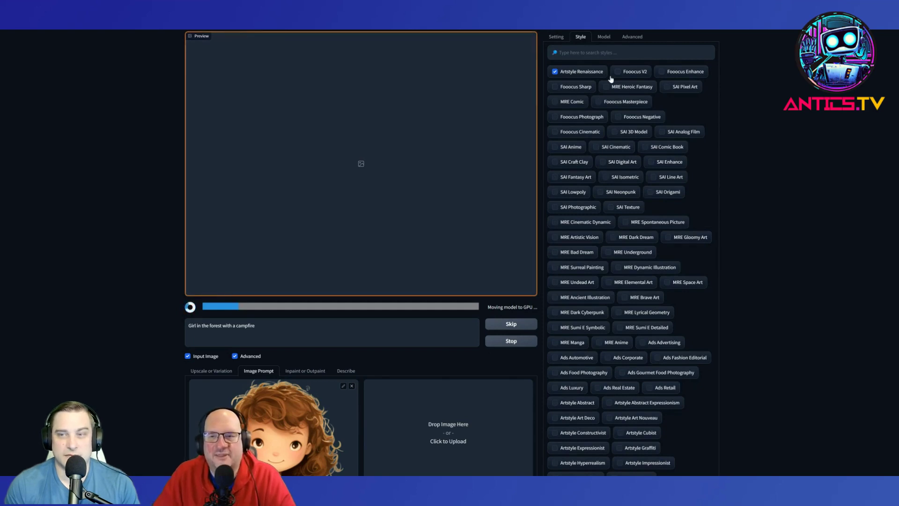
left_click(618, 118)
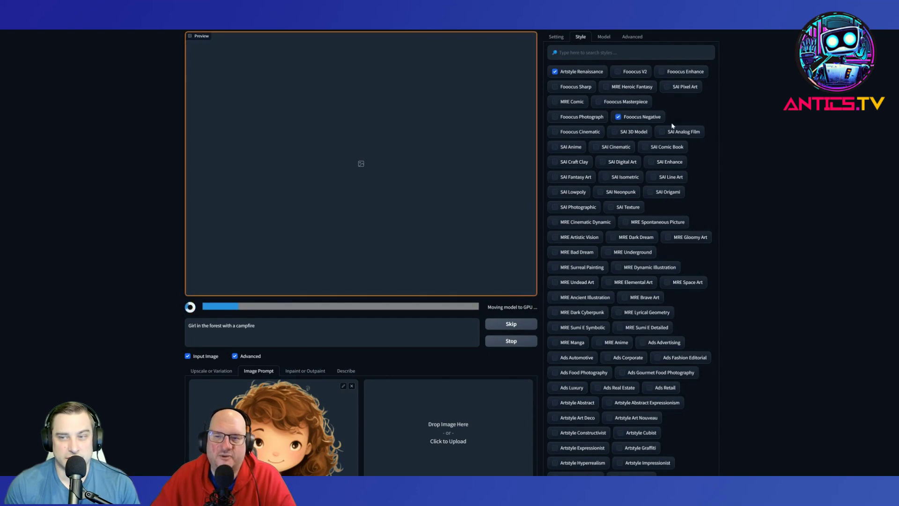
left_click(608, 103)
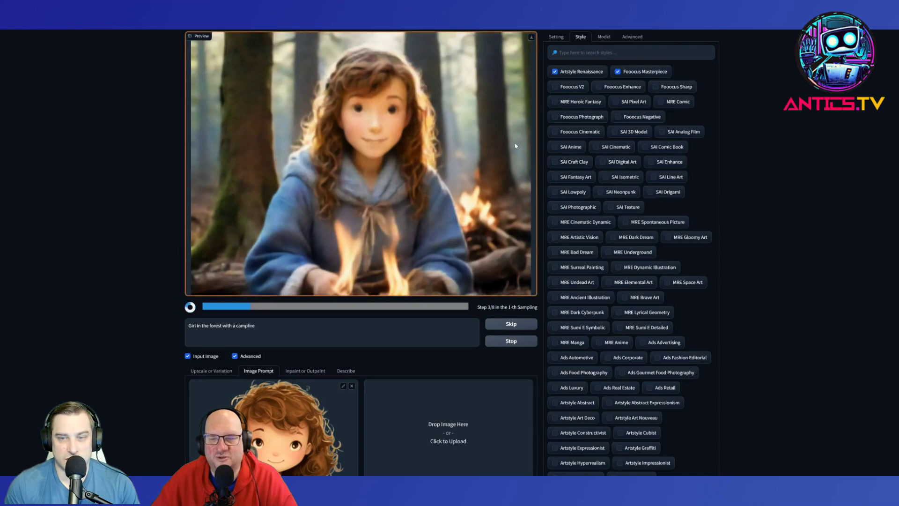
left_click(555, 72)
left_click(617, 72)
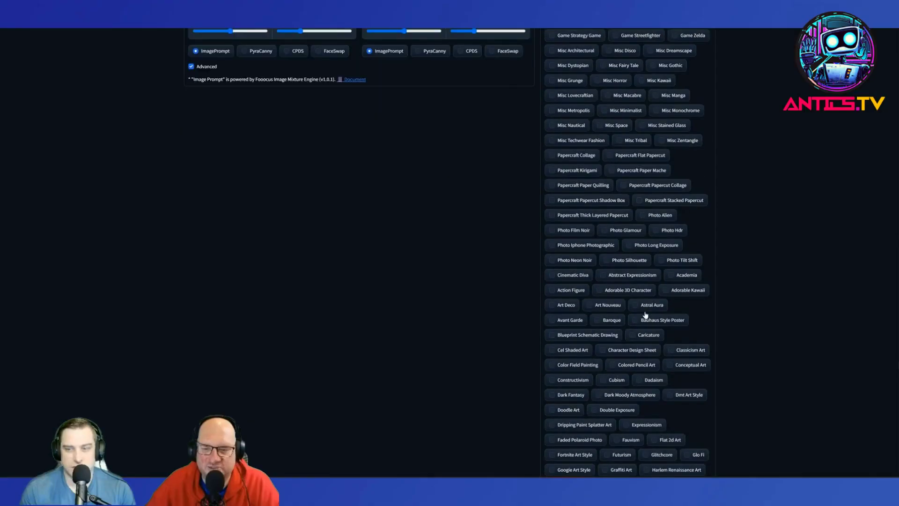
- Browse the style list down to its end and enlarge the finished Renaissance-style campfire picture to examine it
scroll(646, 314, "down", 3)
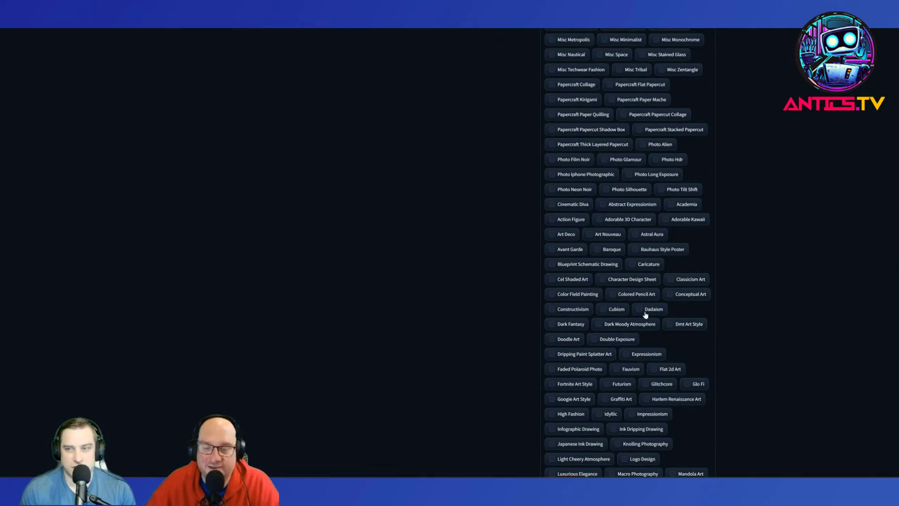
scroll(645, 315, "down", 4)
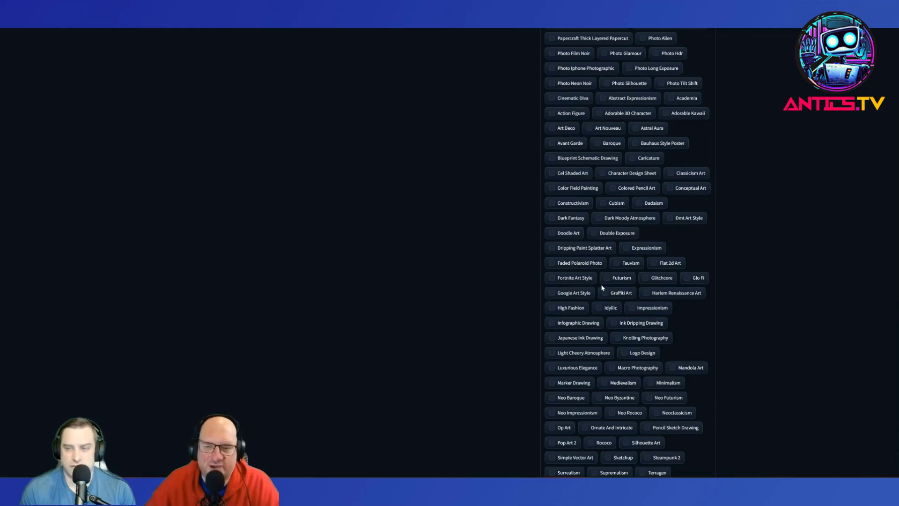
scroll(602, 288, "down", 3)
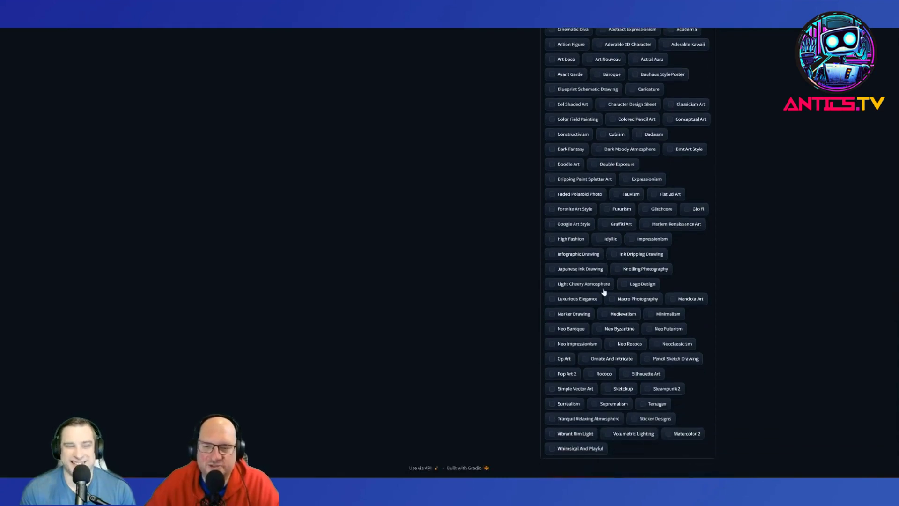
scroll(596, 427, "up", 15)
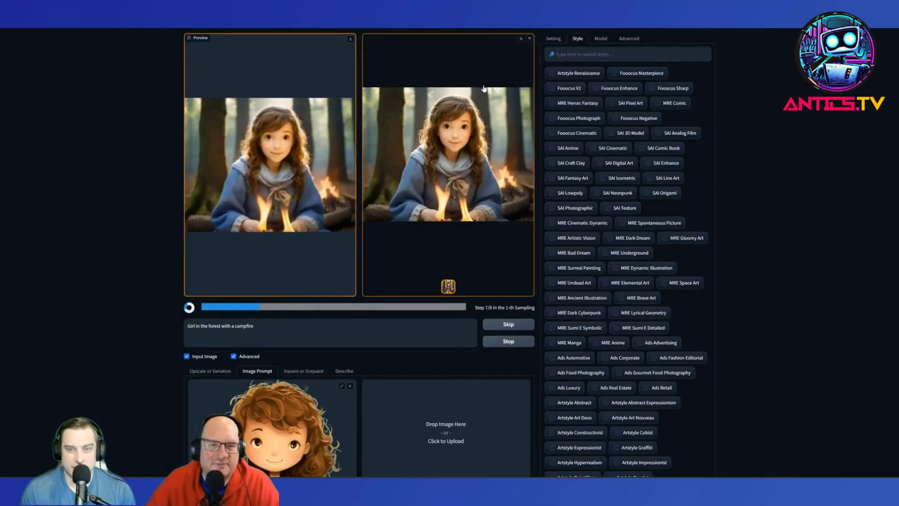
left_click(447, 123)
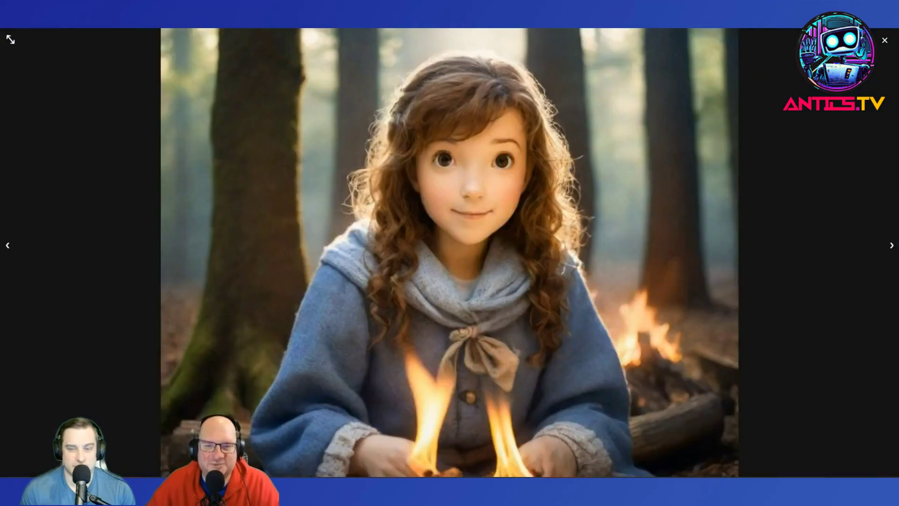
left_click(610, 116)
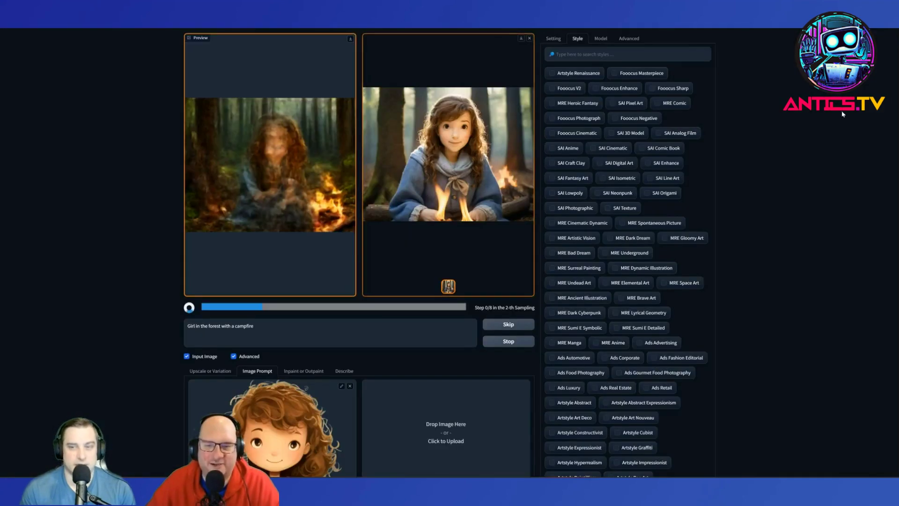
- Enable the Artstyle Renaissance style and append ", cartoon art" to the campfire prompt
left_click(552, 74)
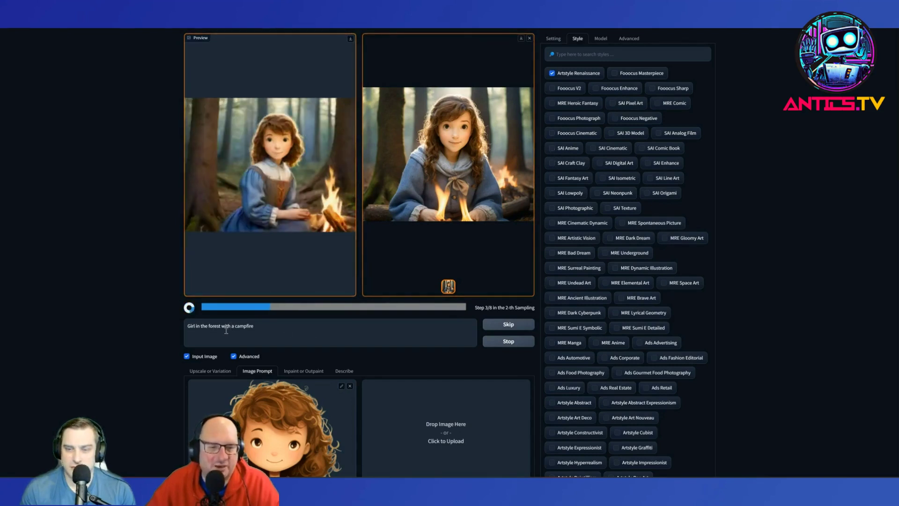
left_click(374, 326)
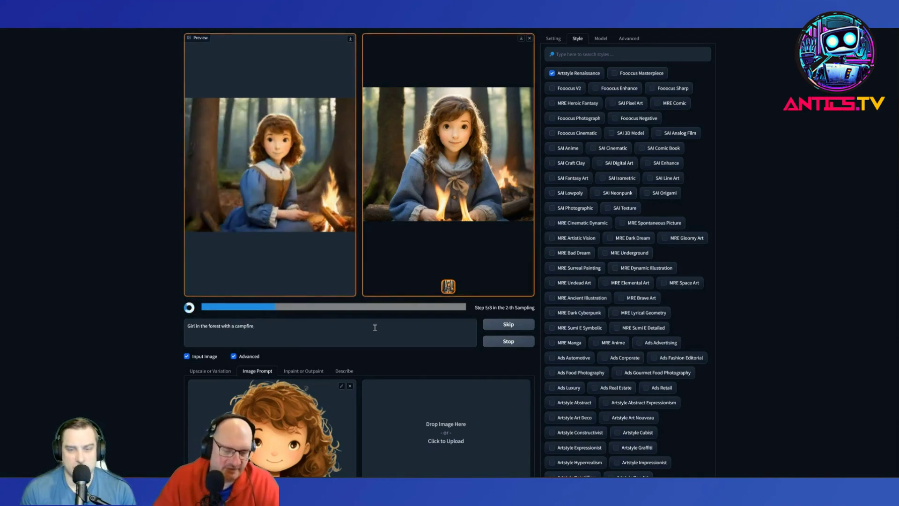
type(", cartoon art")
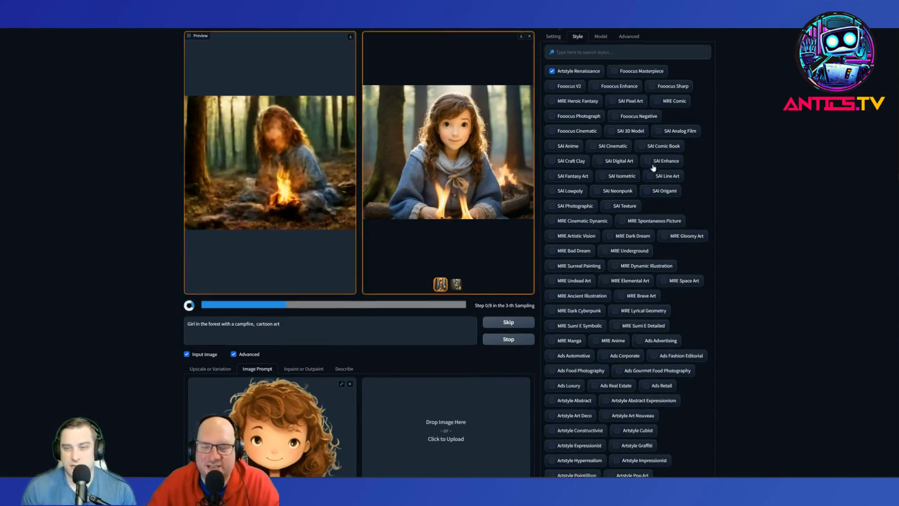
scroll(409, 389, "down", 2)
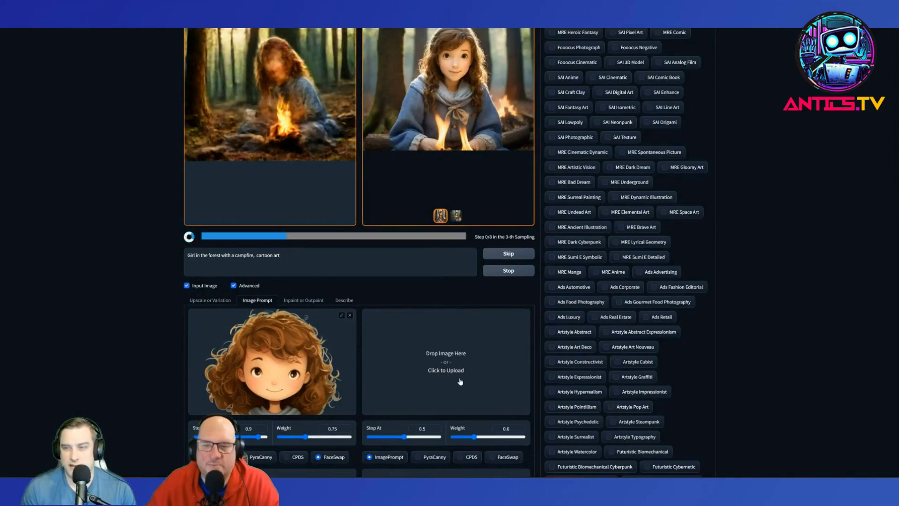
scroll(554, 82, "up", 2)
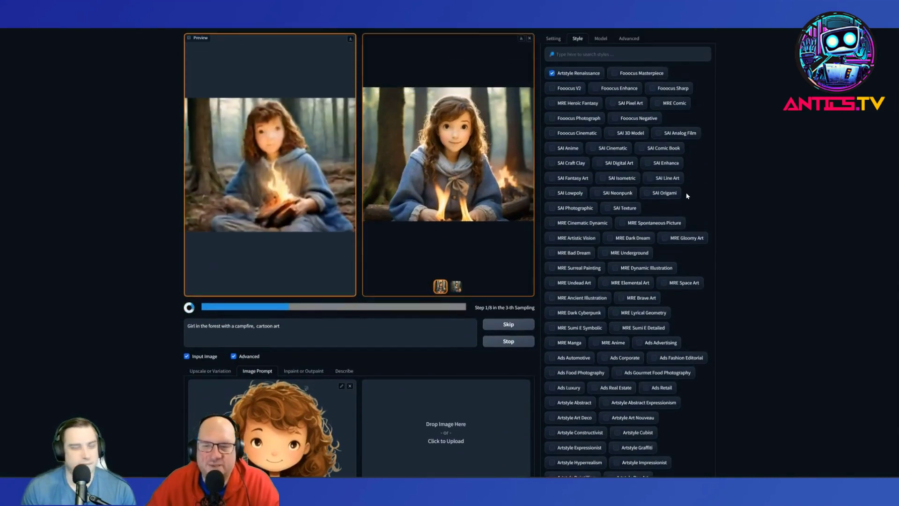
- Switch the style from Artstyle Renaissance to SAI Fantasy Art and stop the running generation
left_click(553, 74)
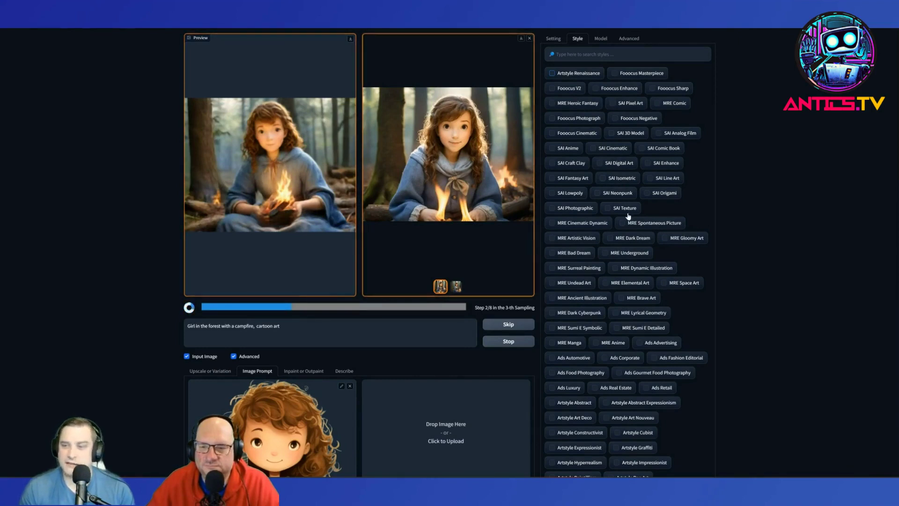
left_click(552, 178)
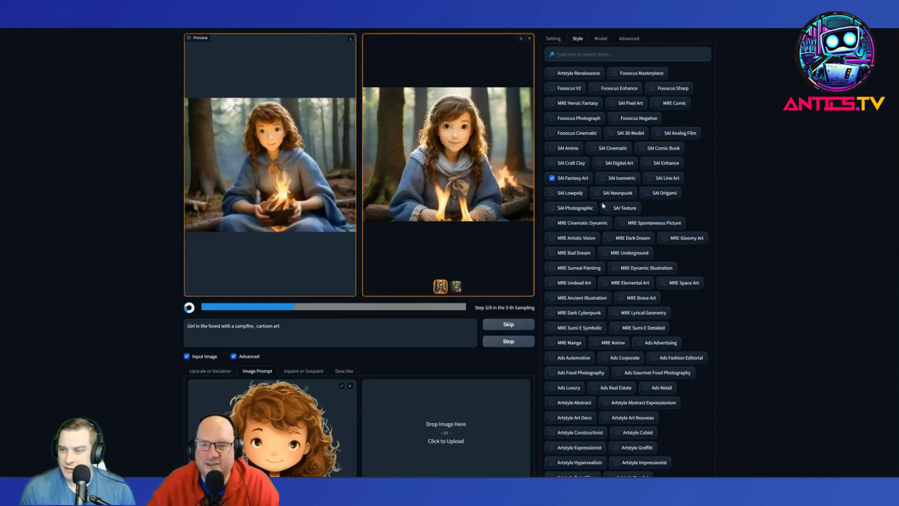
left_click(510, 342)
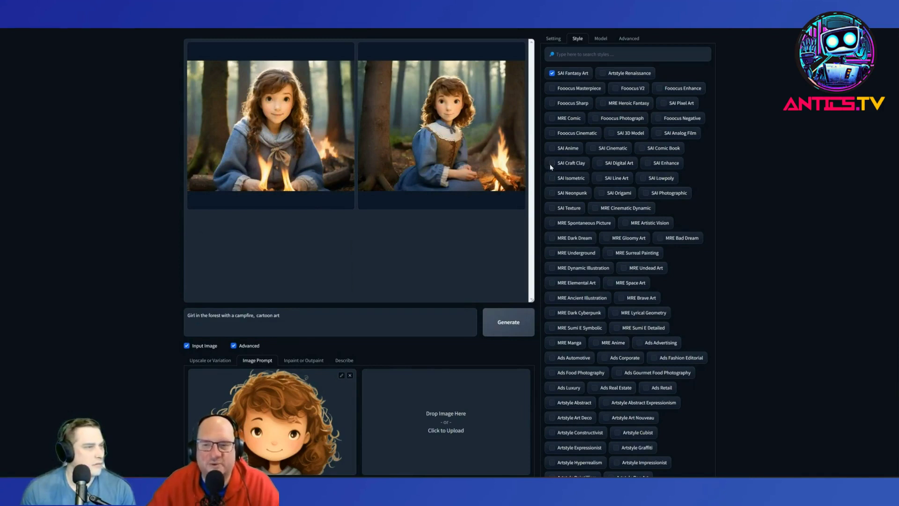
- With the second finished picture open, add Artstyle Renaissance alongside SAI Fantasy Art and generate the images
left_click(421, 117)
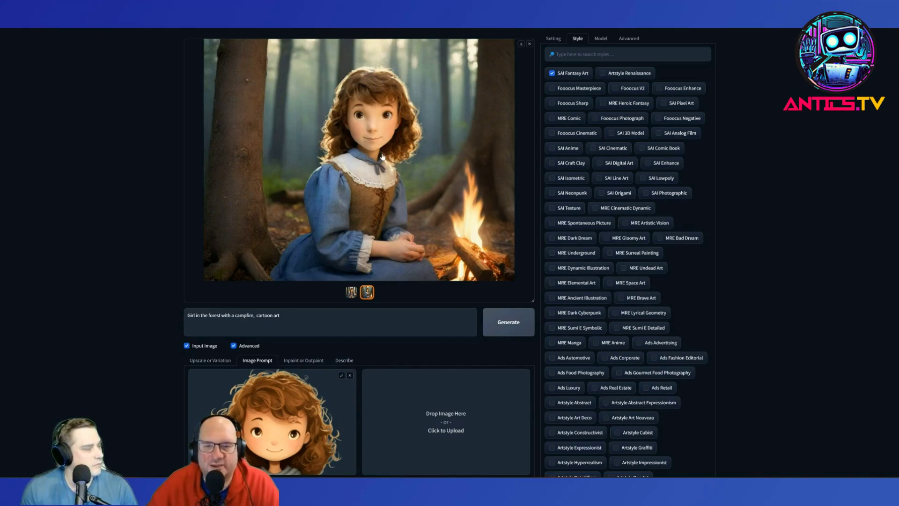
left_click(604, 74)
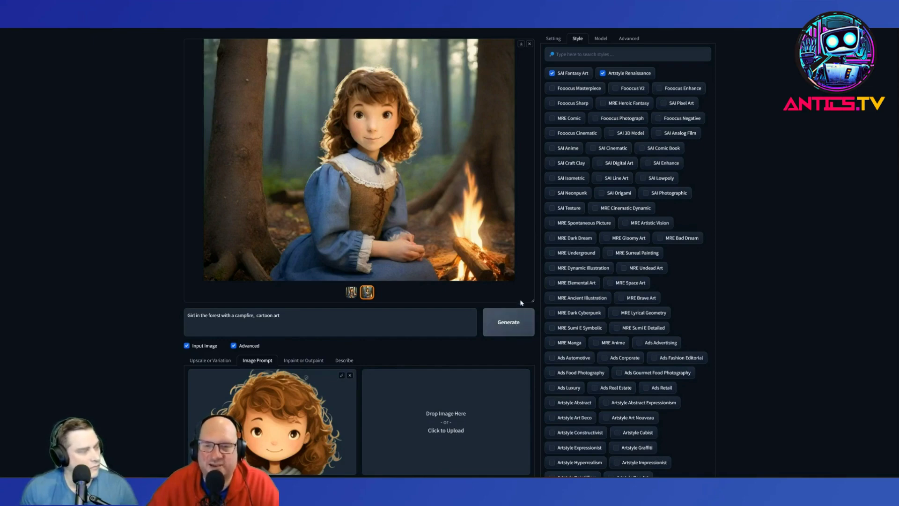
scroll(522, 298, "down", 1)
scroll(519, 298, "up", 1)
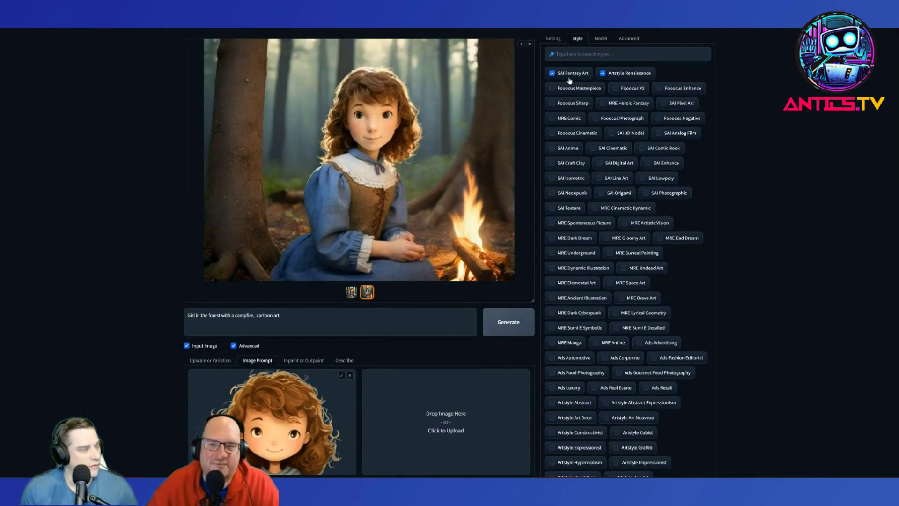
left_click(509, 321)
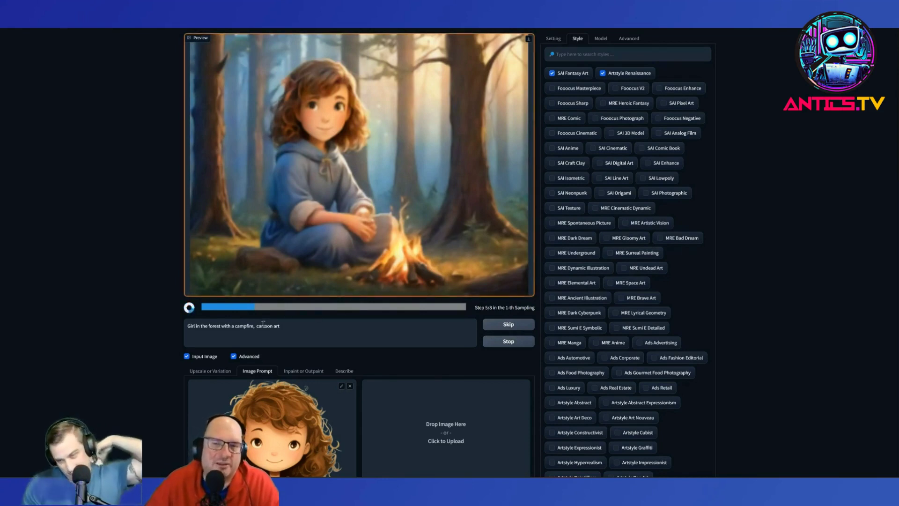
- Highlight "cartoon art" in the prompt and open the first finished picture of the new batch for viewing
left_click_drag(257, 326, 305, 322)
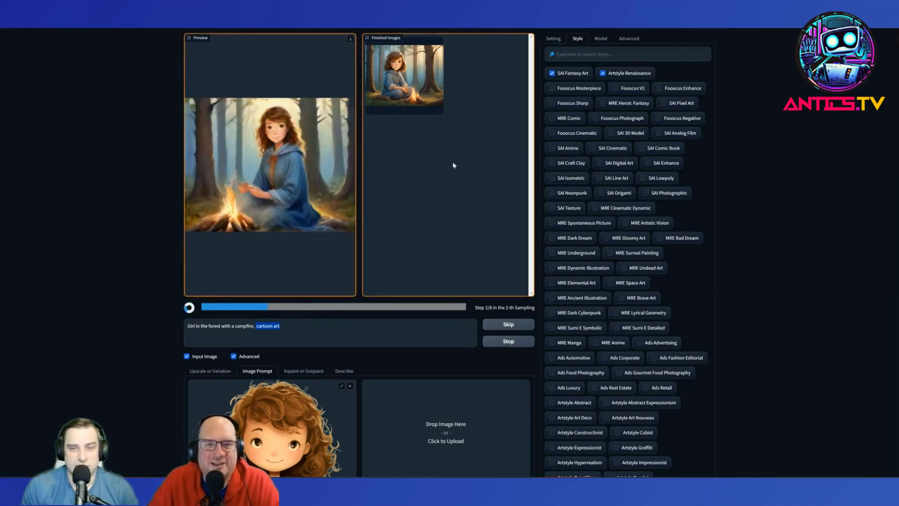
left_click(406, 97)
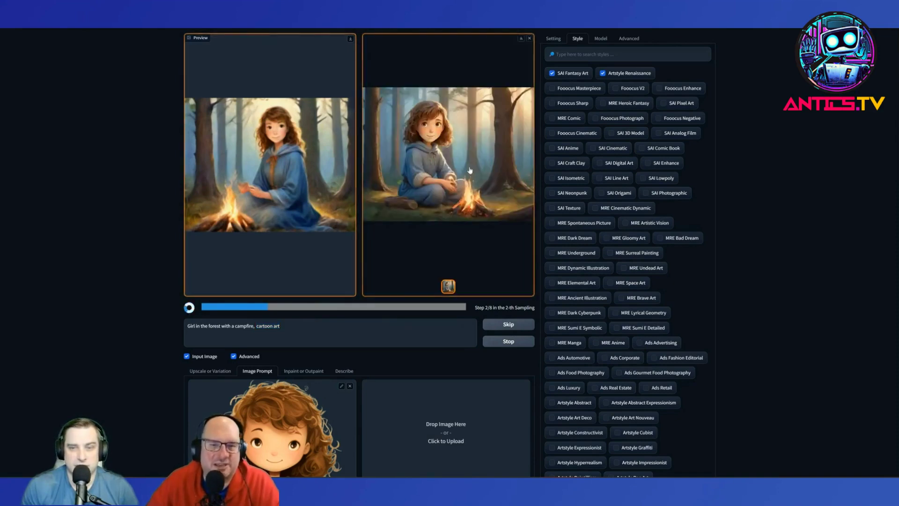
- Compare the first two finished campfire pictures at full size and reselect the first one in the gallery
left_click(520, 183)
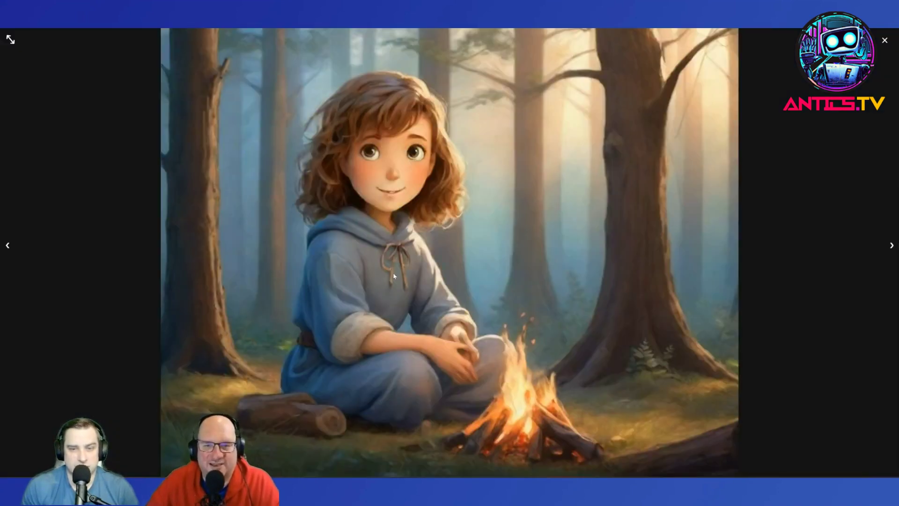
left_click(885, 42)
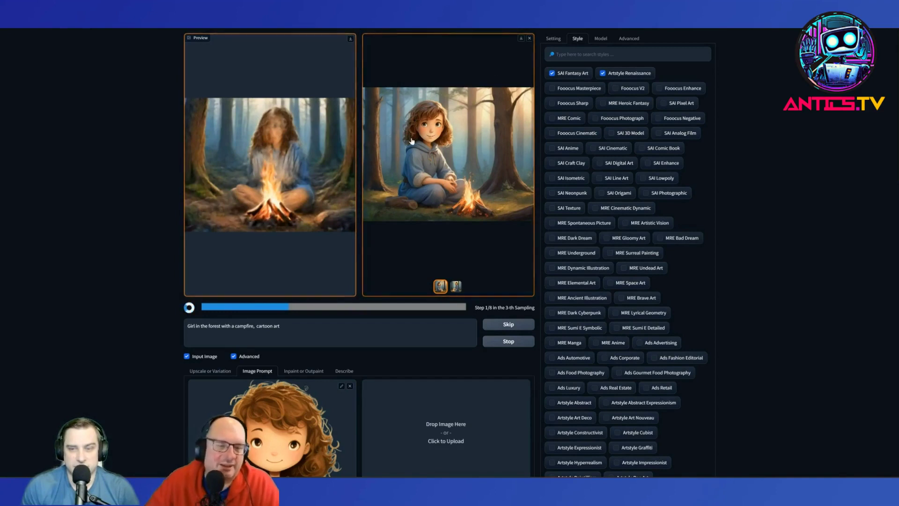
left_click(456, 286)
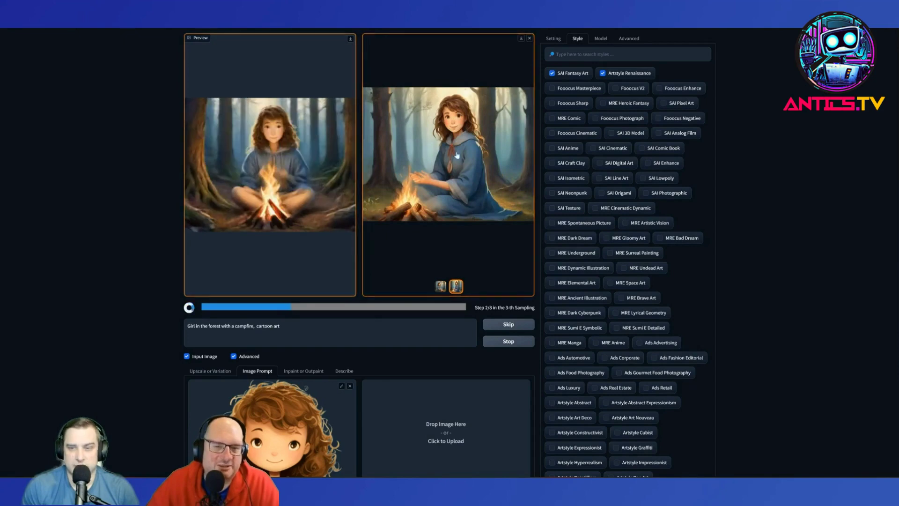
left_click(491, 160)
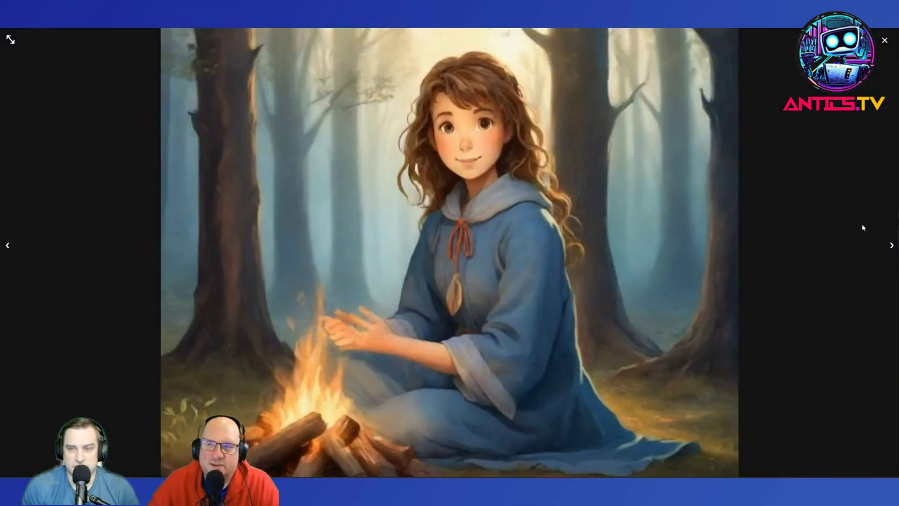
left_click(893, 246)
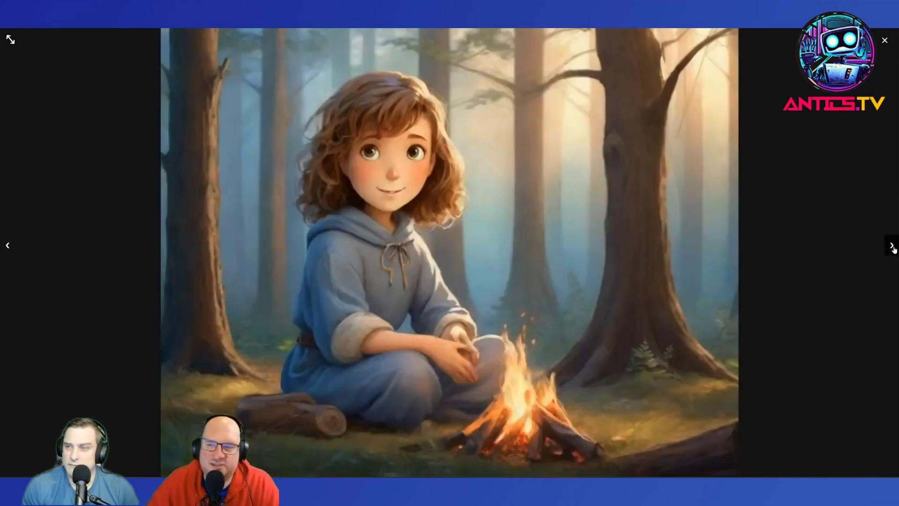
left_click(893, 246)
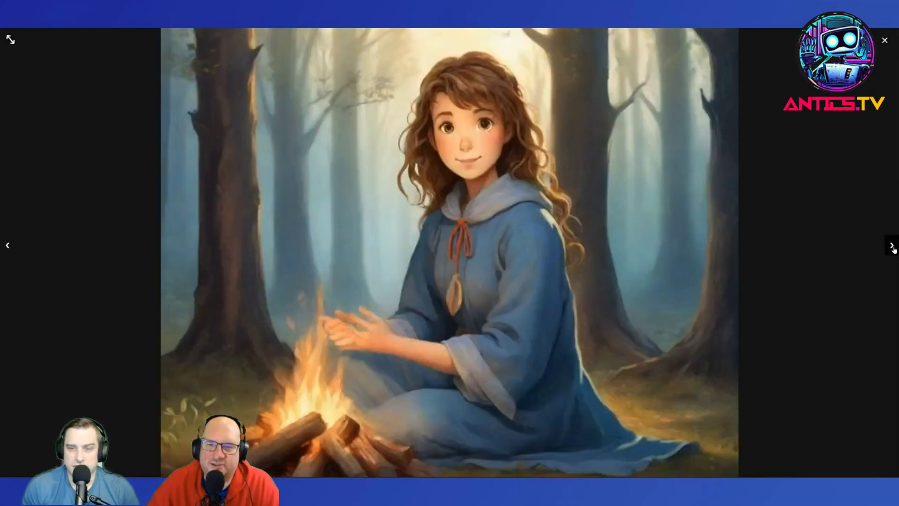
left_click(885, 40)
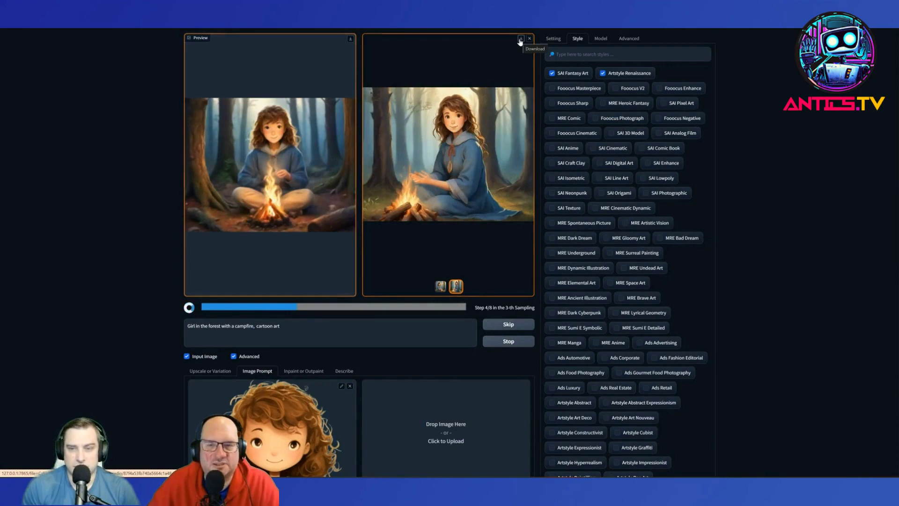
left_click(441, 286)
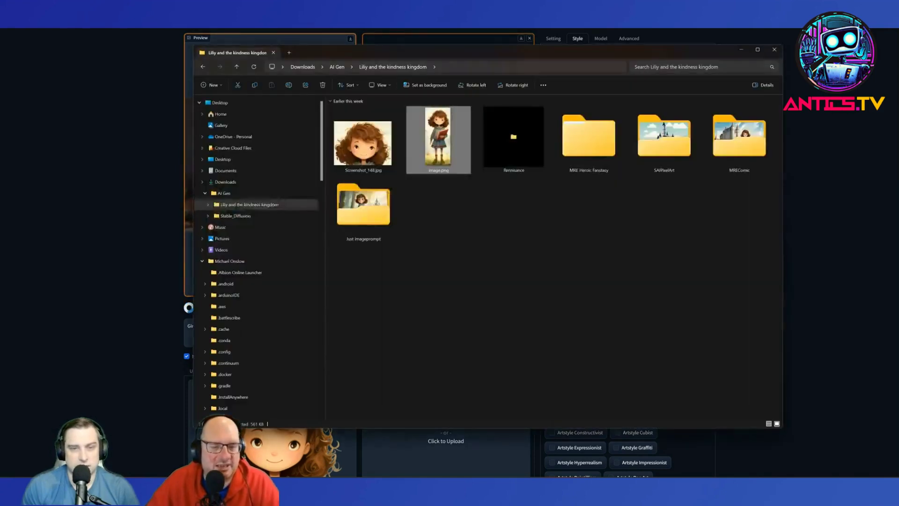
- Switch to File Explorer with the "Lilly and the kindness kingdom" folder and place its window over the Fooocus page
key("alt+Tab")
left_click_drag(470, 55, 388, 57)
key("alt+Tab")
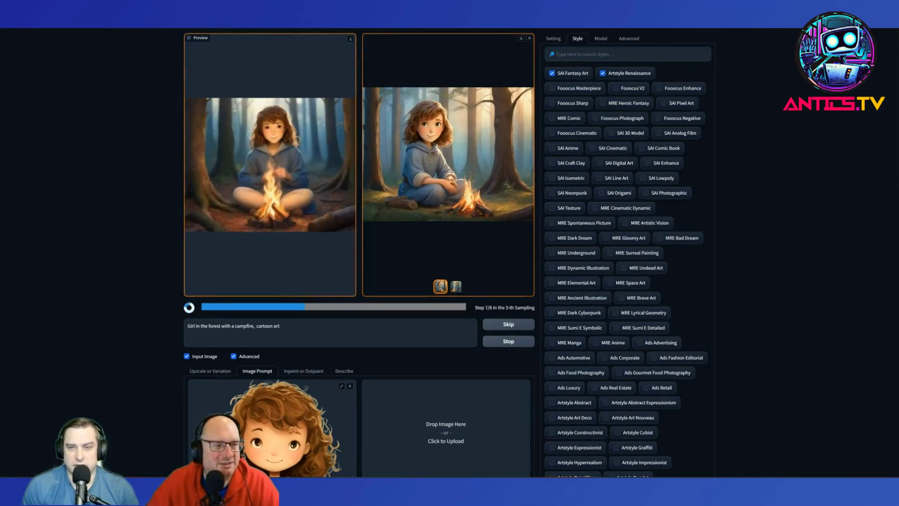
key("alt+Tab")
left_click_drag(18, 54, 797, 54)
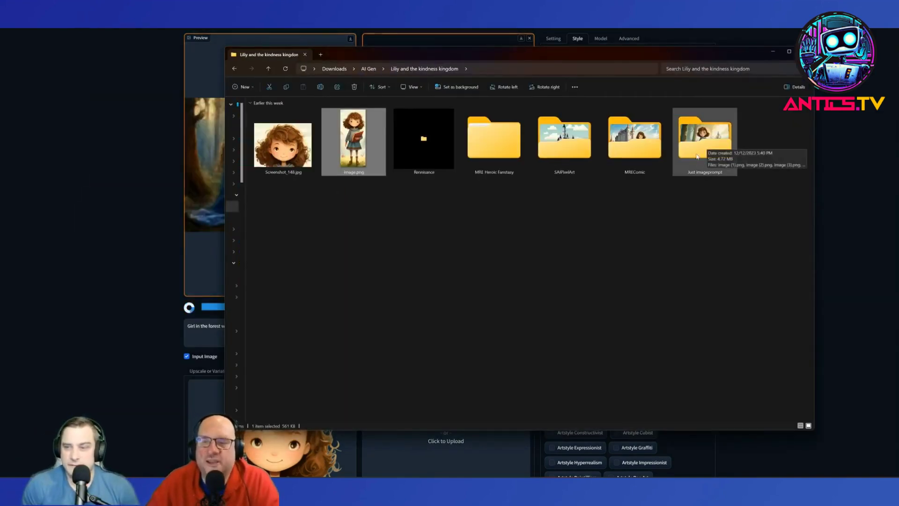
- Show the "Just imageprompt" folder's files as icon thumbnails and look through its pictures of the girl
double_click(697, 157)
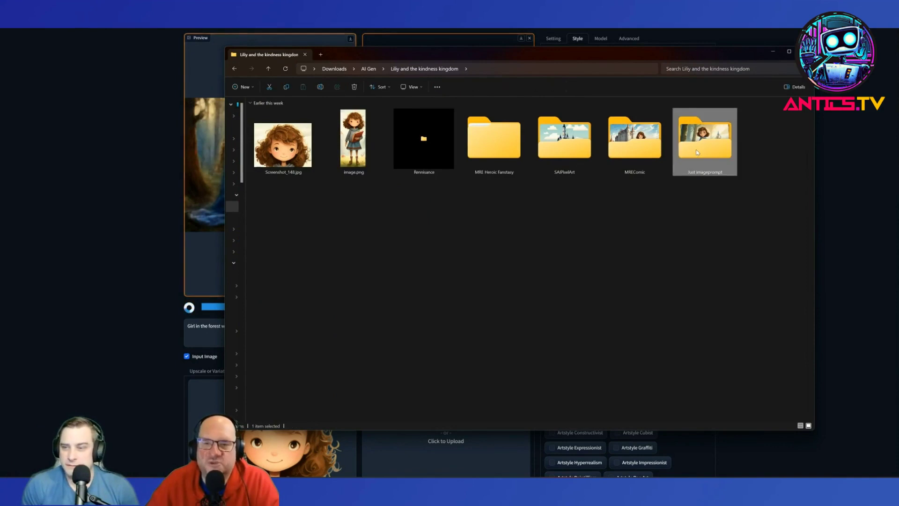
right_click(421, 202)
mouse_move(454, 209)
left_click(547, 212)
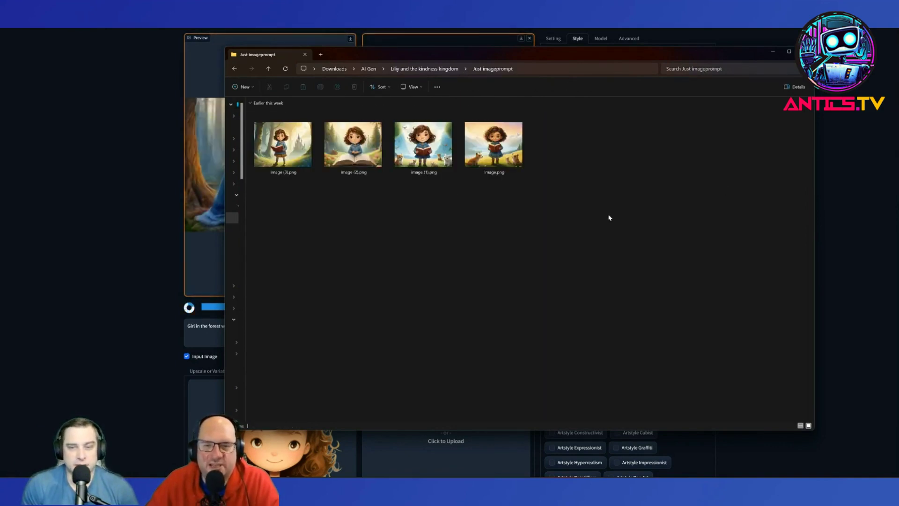
left_click(283, 144)
left_click(353, 144)
left_click(450, 151)
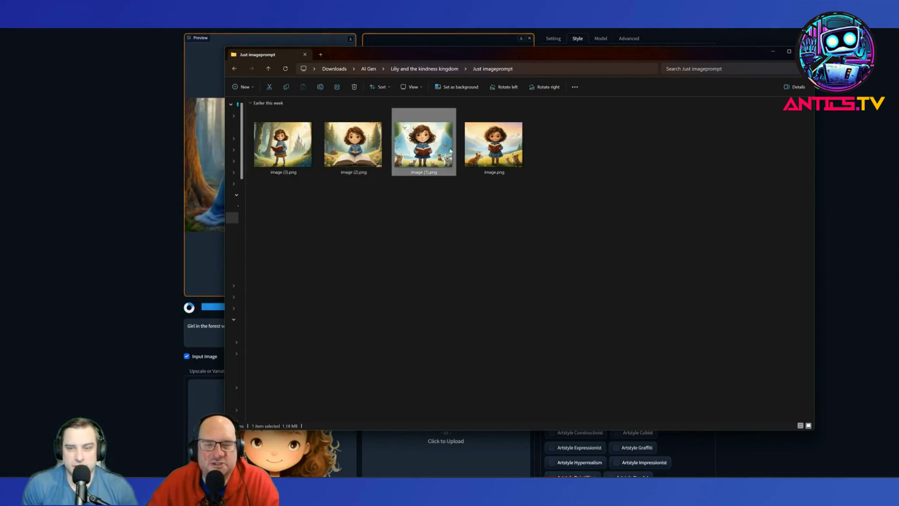
left_click(493, 144)
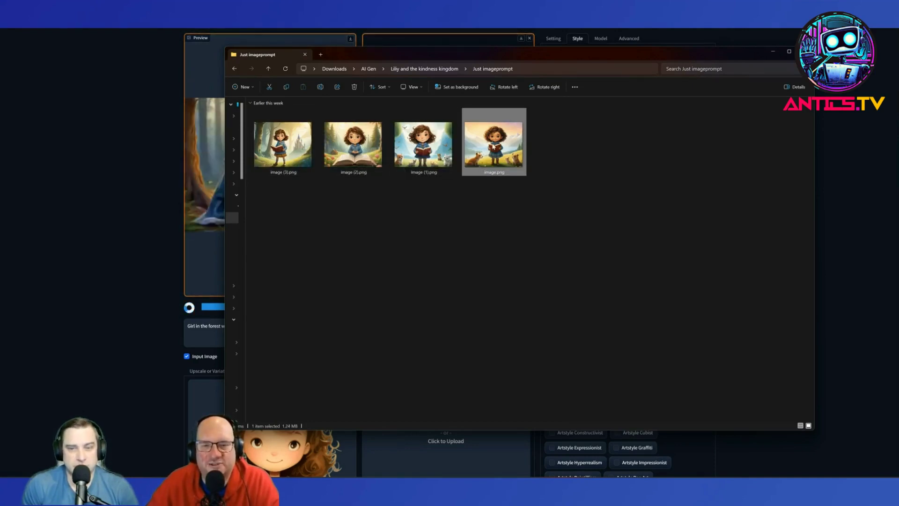
- Show the MREComic folder's files as icon thumbnails and look through its castle pictures
left_click(443, 69)
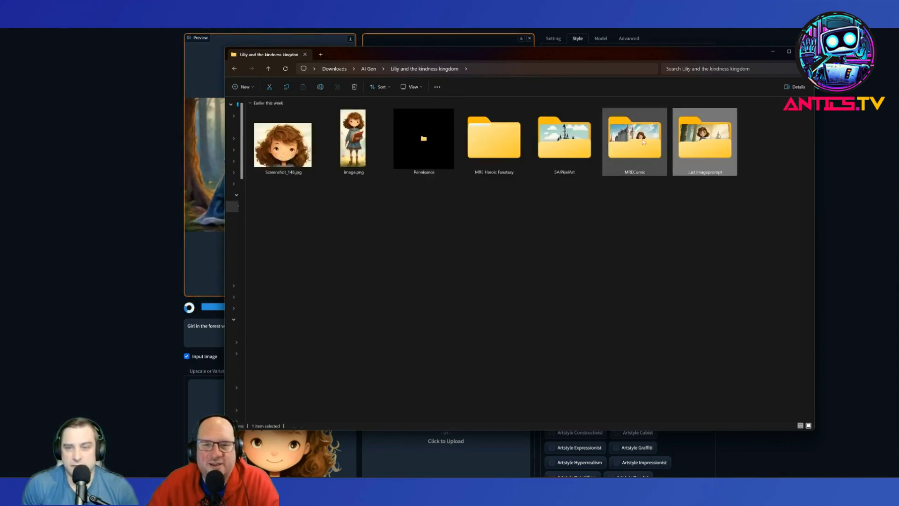
double_click(644, 142)
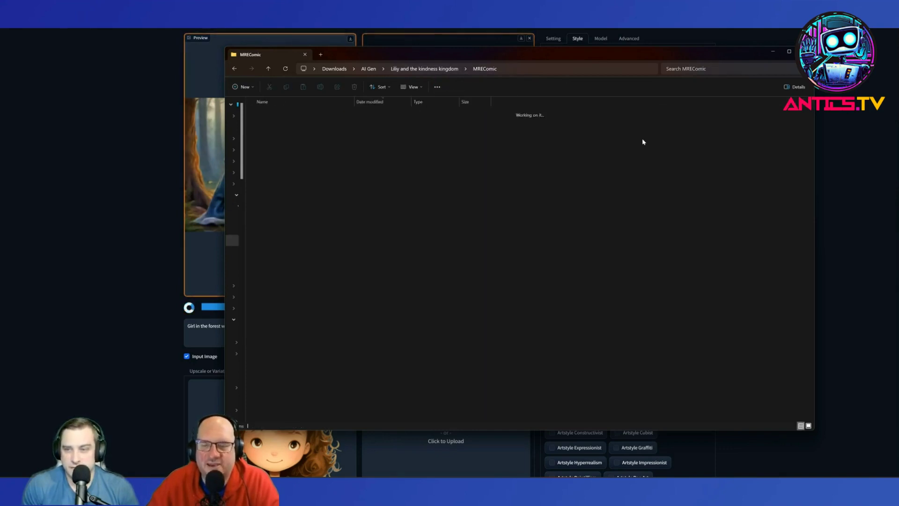
right_click(405, 177)
mouse_move(424, 179)
left_click(639, 180)
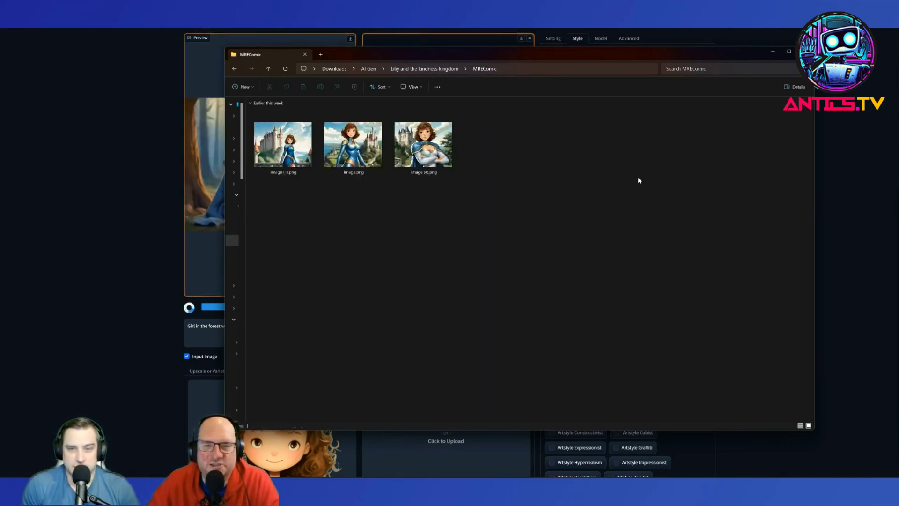
left_click(424, 144)
left_click(353, 144)
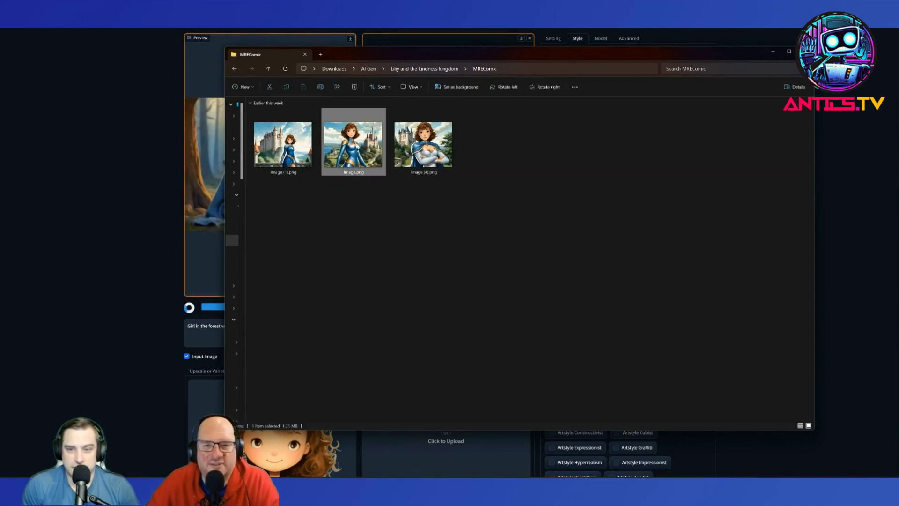
left_click(278, 149)
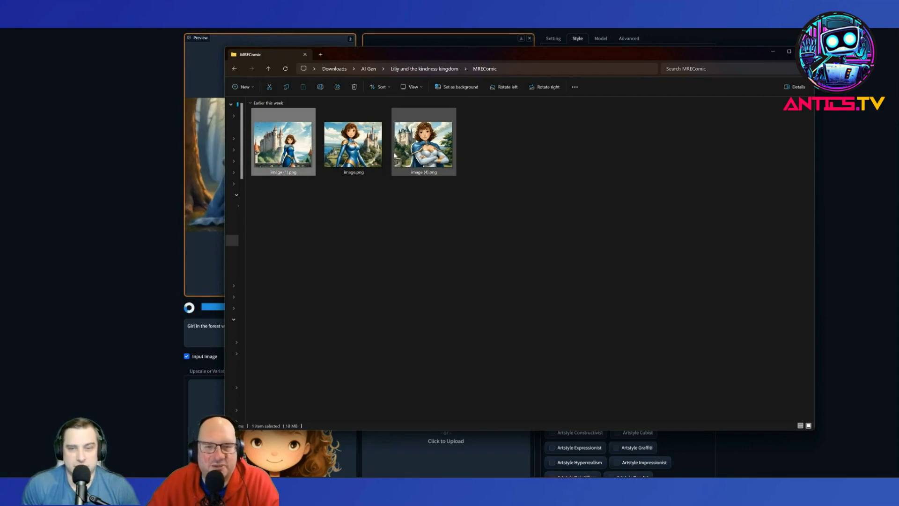
- Show the SAIPixelArt folder's files as icon thumbnails and view image (2).png in the photo viewer
left_click(424, 69)
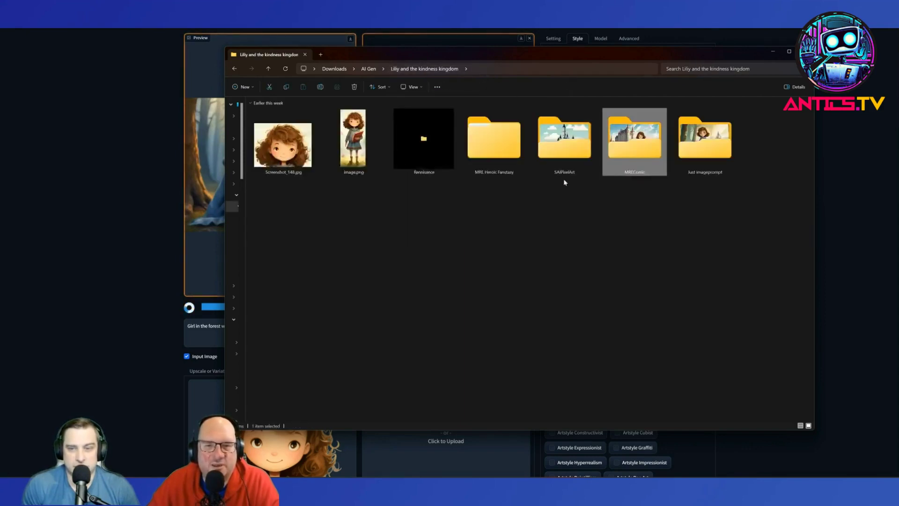
double_click(564, 162)
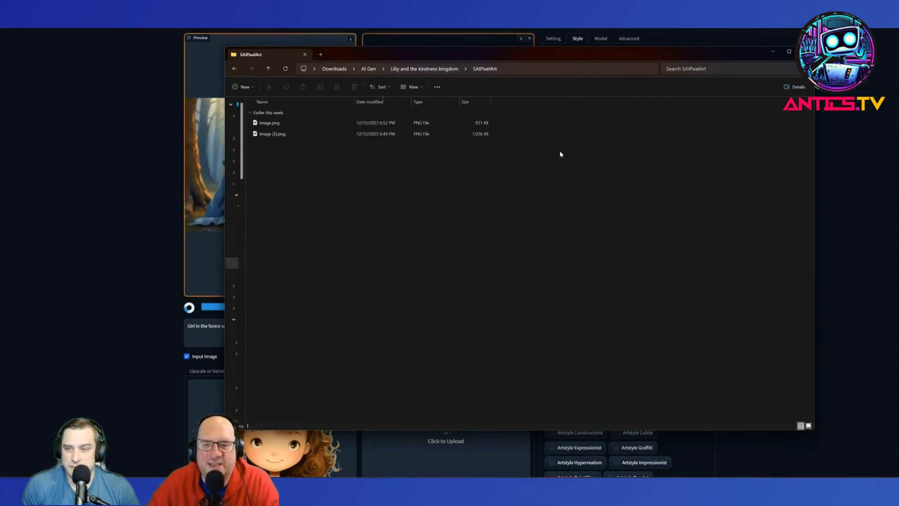
right_click(427, 168)
mouse_move(506, 174)
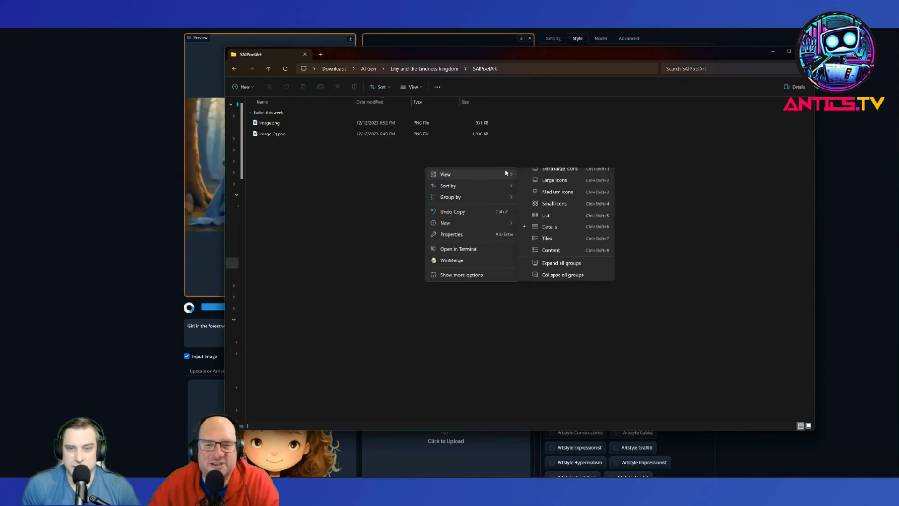
left_click(549, 186)
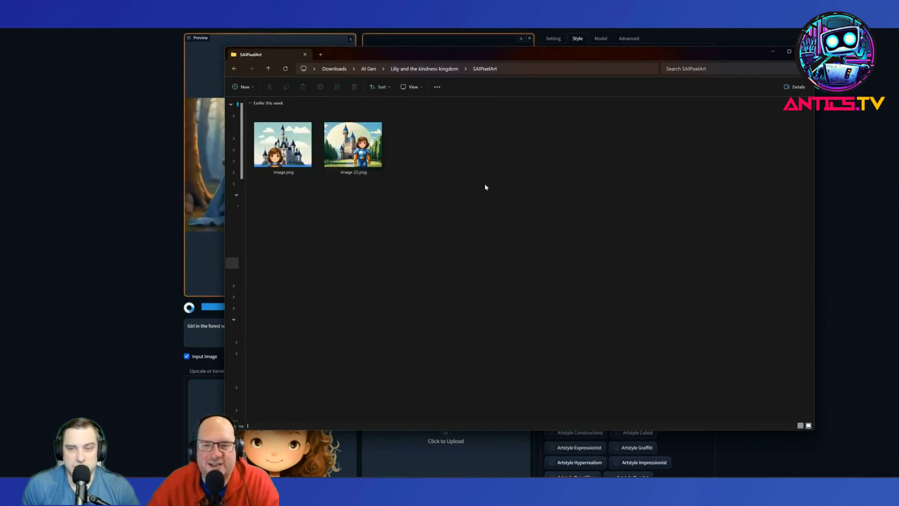
left_click(341, 162)
double_click(339, 160)
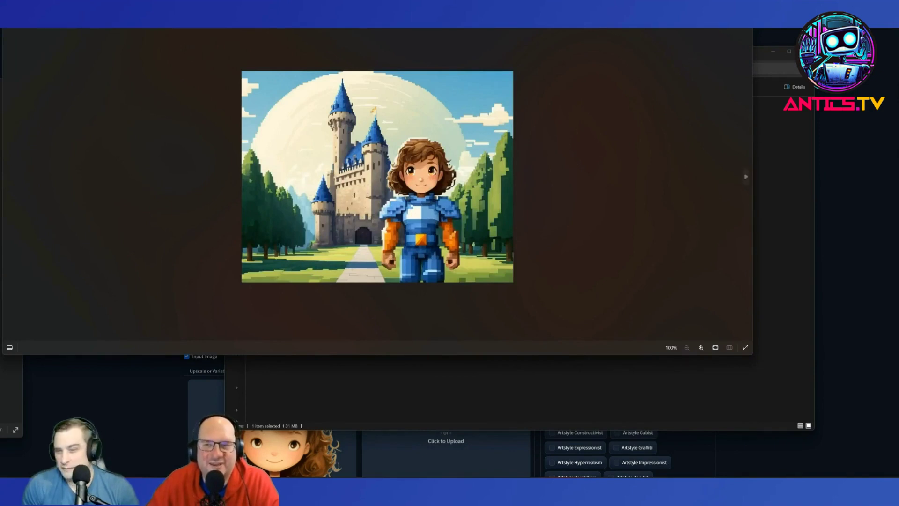
key("Escape")
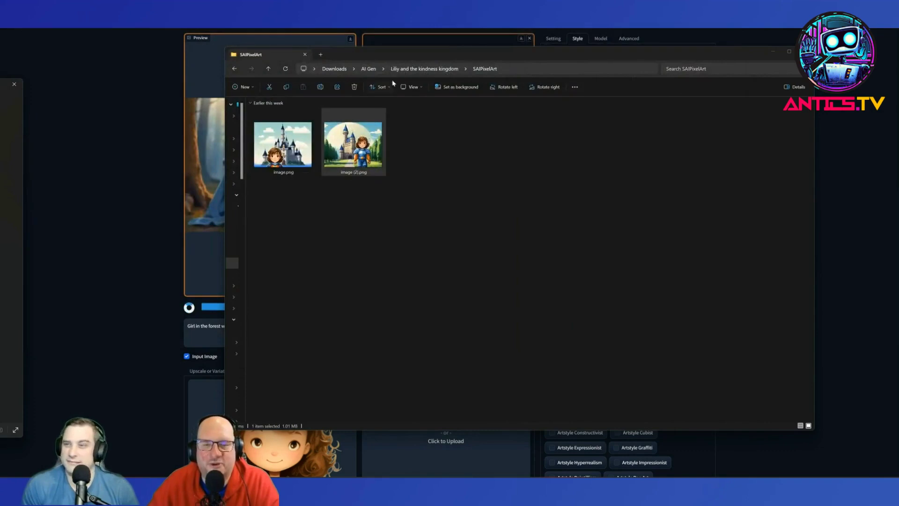
- Look through the pictures in the Extreme subfolder of the Rennisance folder
left_click(413, 69)
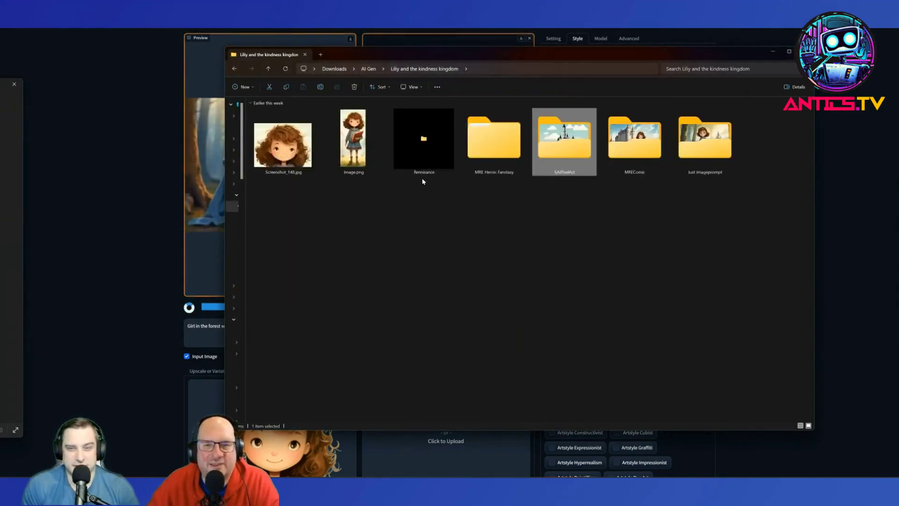
double_click(426, 163)
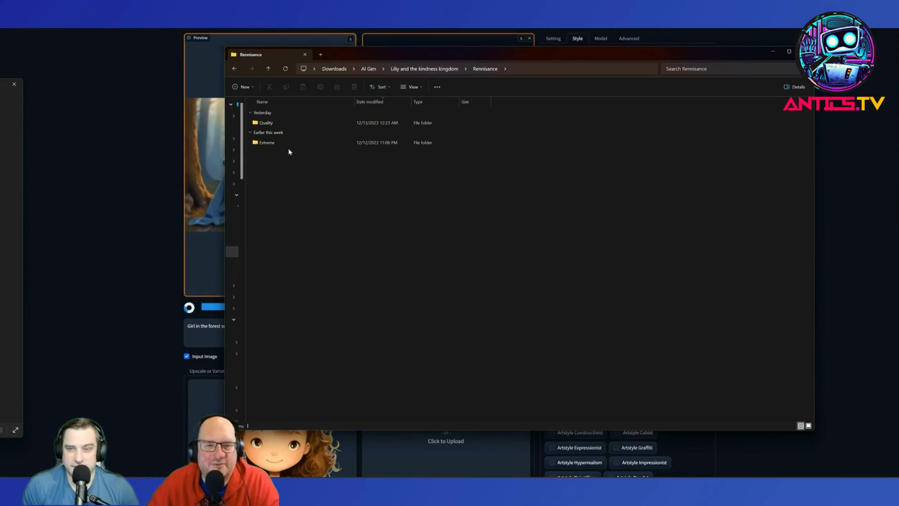
double_click(264, 142)
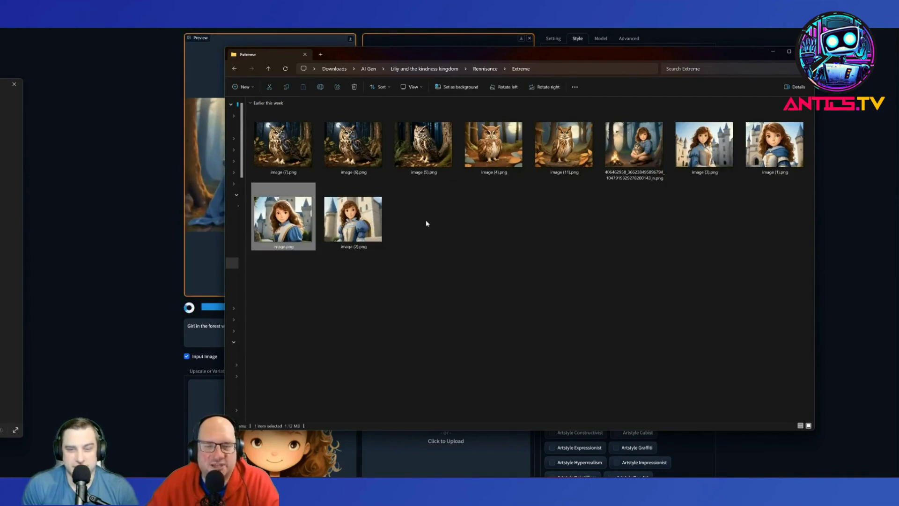
- In the Rennisance folder's Quality subfolder, view the girl-and-owl picture image (10).png and the farm picture with one sheep
left_click(234, 69)
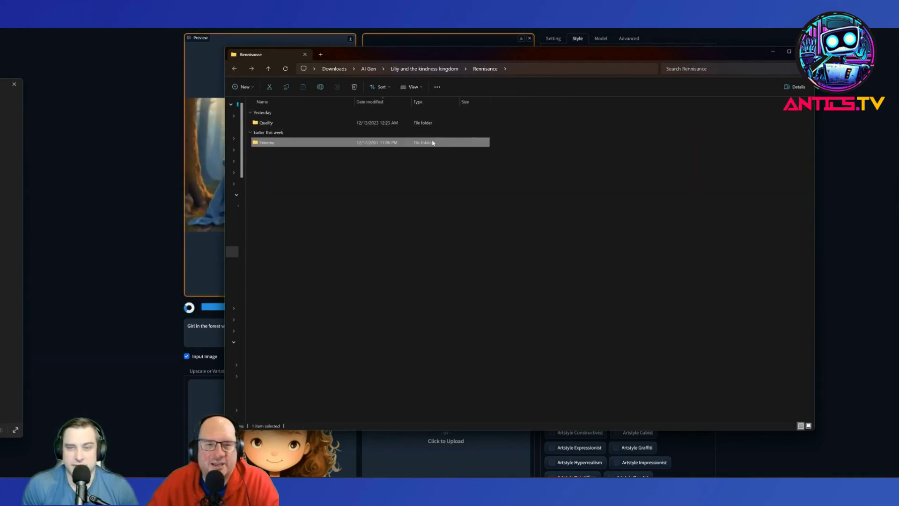
double_click(271, 123)
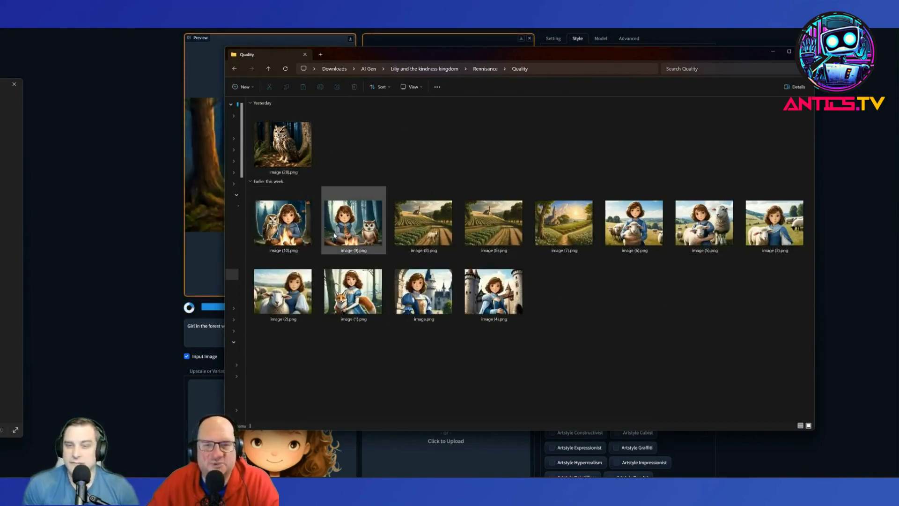
left_click(288, 228)
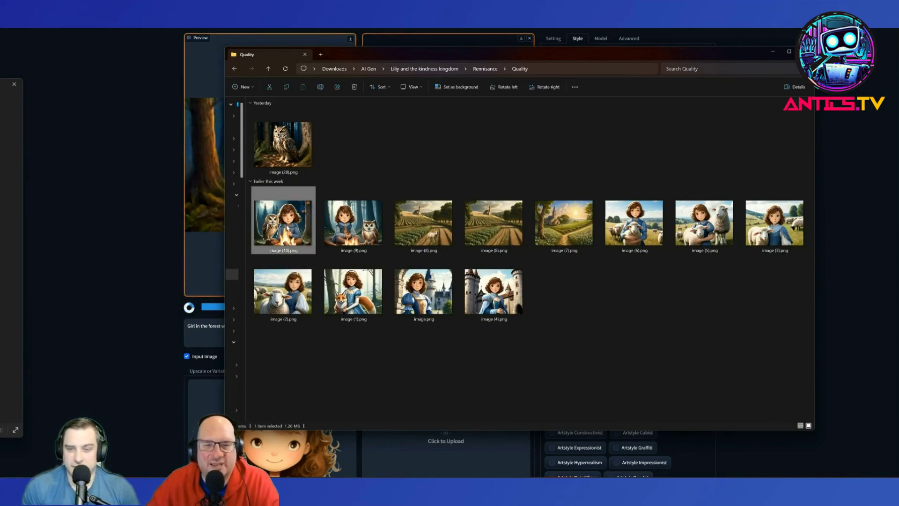
double_click(287, 227)
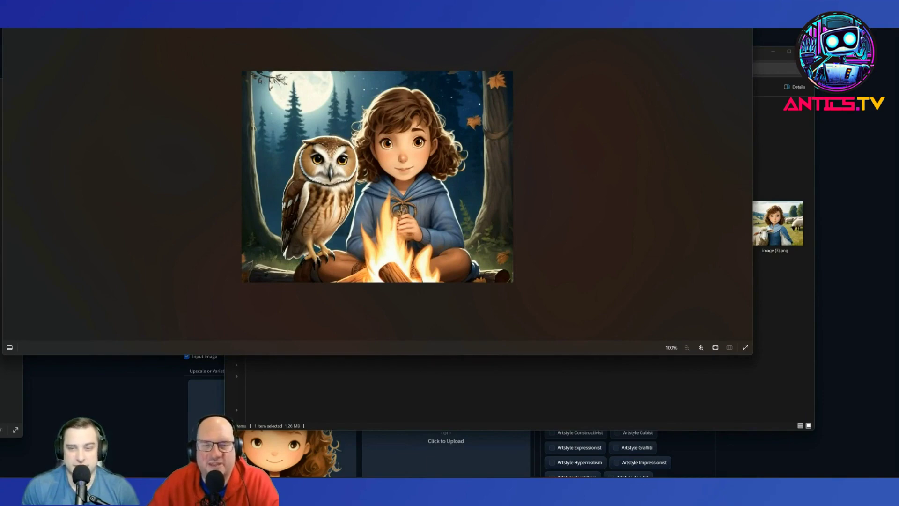
key("Escape")
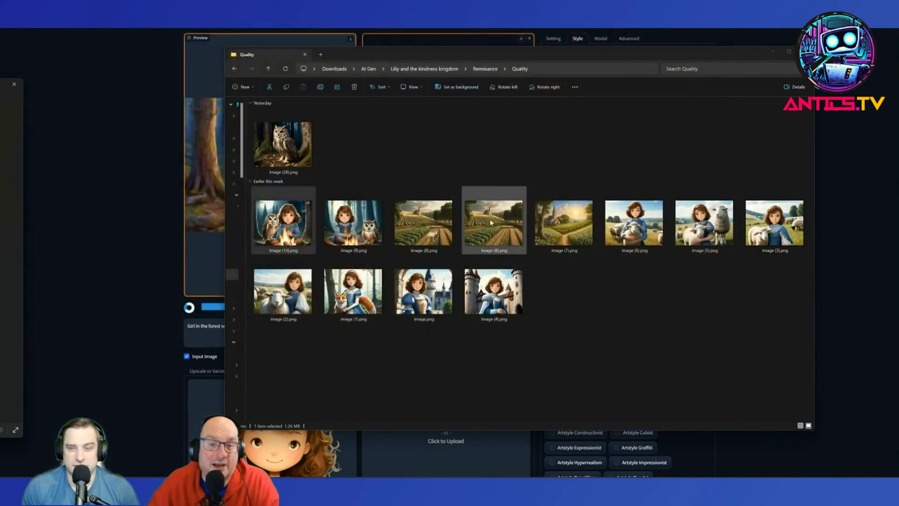
double_click(424, 223)
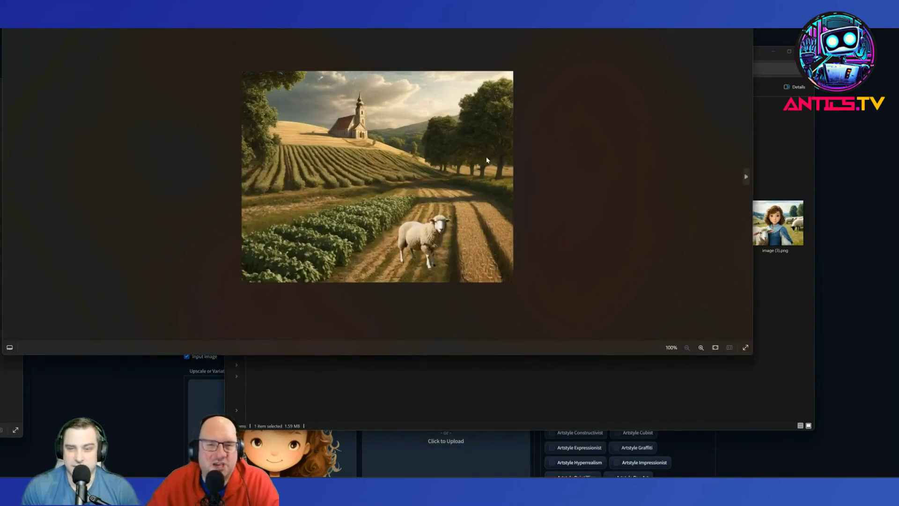
key("Escape")
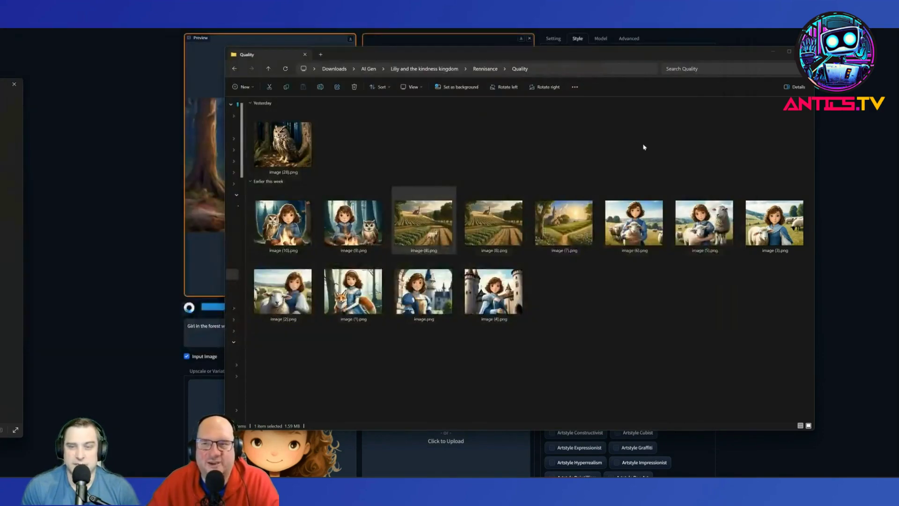
- In the Quality folder, view the girl-with-sheep picture image (6).png and the girl-with-fox picture image (1).png
double_click(643, 230)
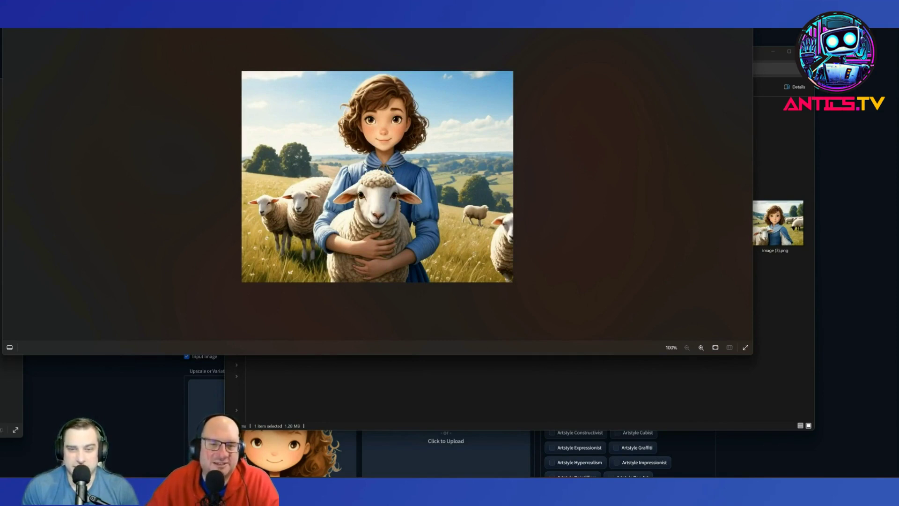
key("Escape")
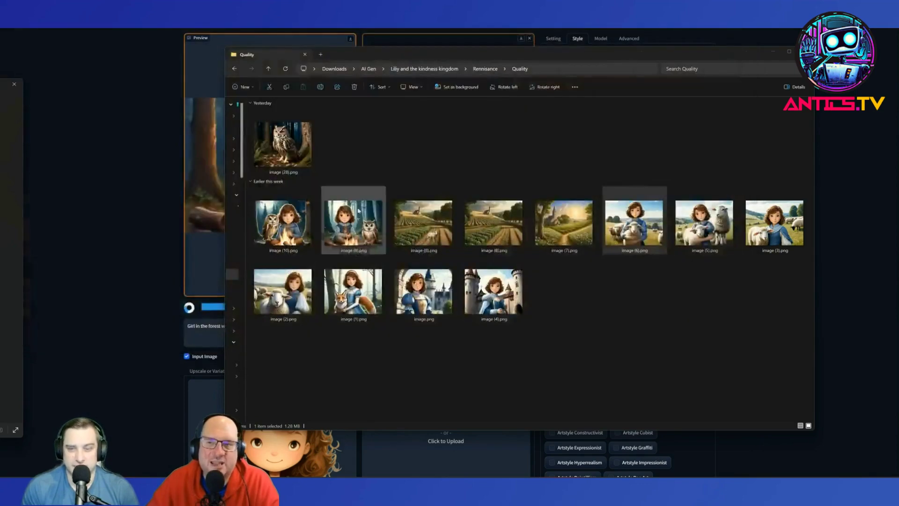
left_click(513, 232)
left_click(419, 233)
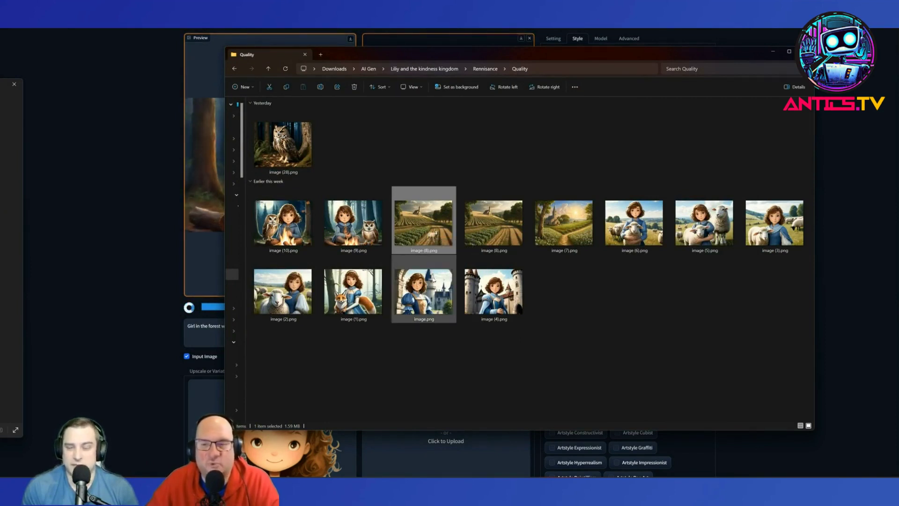
left_click(354, 291)
double_click(355, 291)
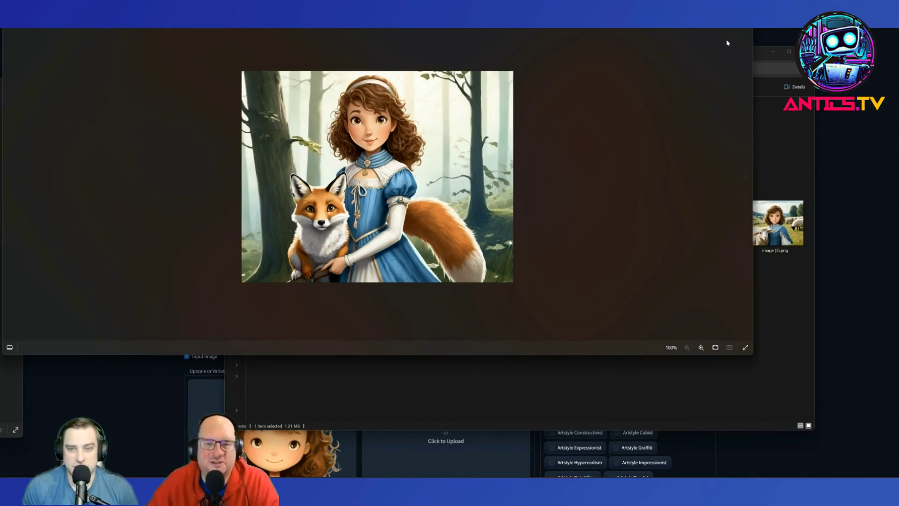
key("Escape")
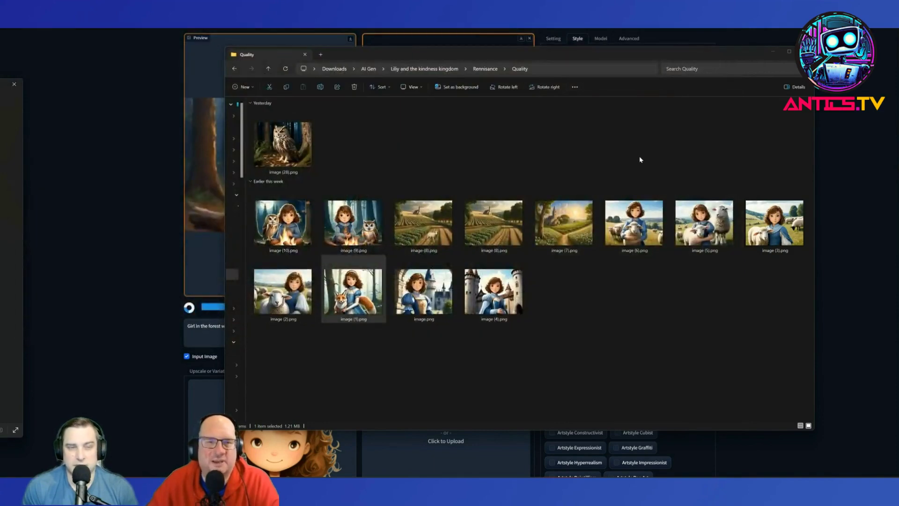
- View the forest owl picture image (28).png in the photo viewer and close it
left_click(296, 140)
double_click(296, 139)
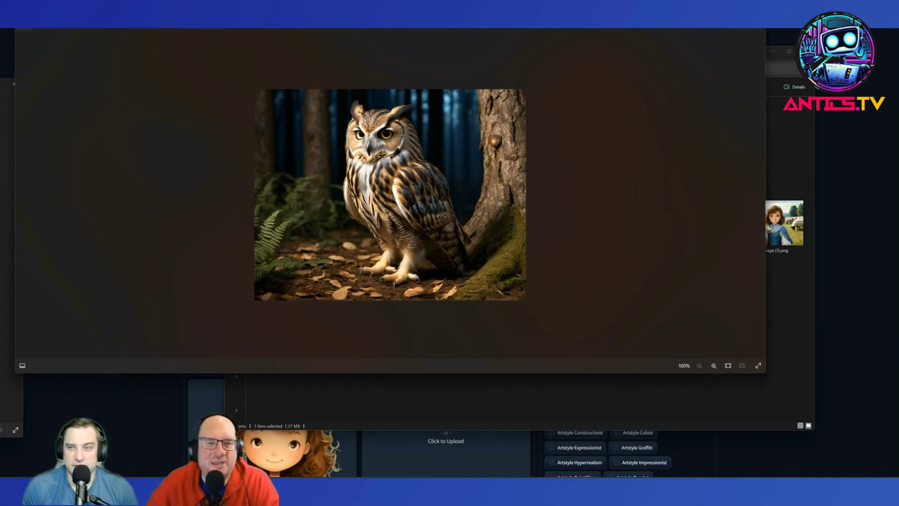
left_click(762, 31)
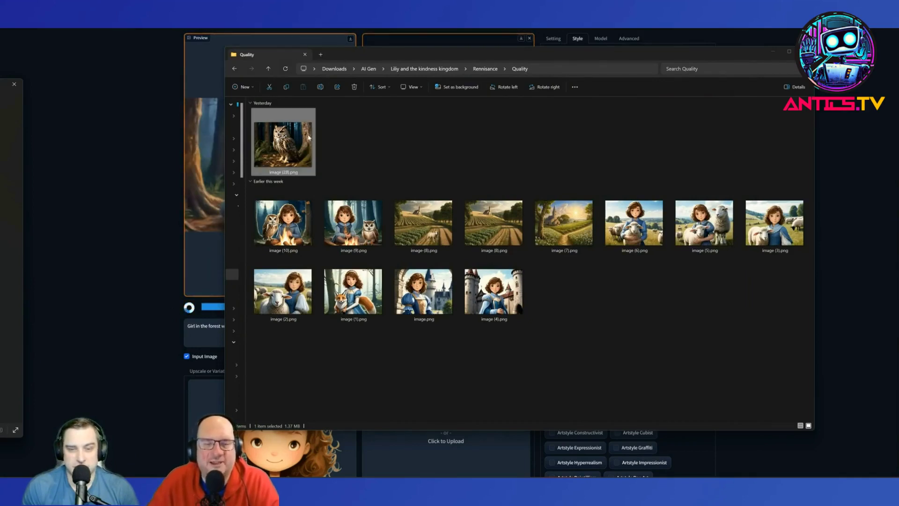
- Switch back to Fooocus, view the first campfire image enlarged and look through the other generated results one by one
left_click(125, 148)
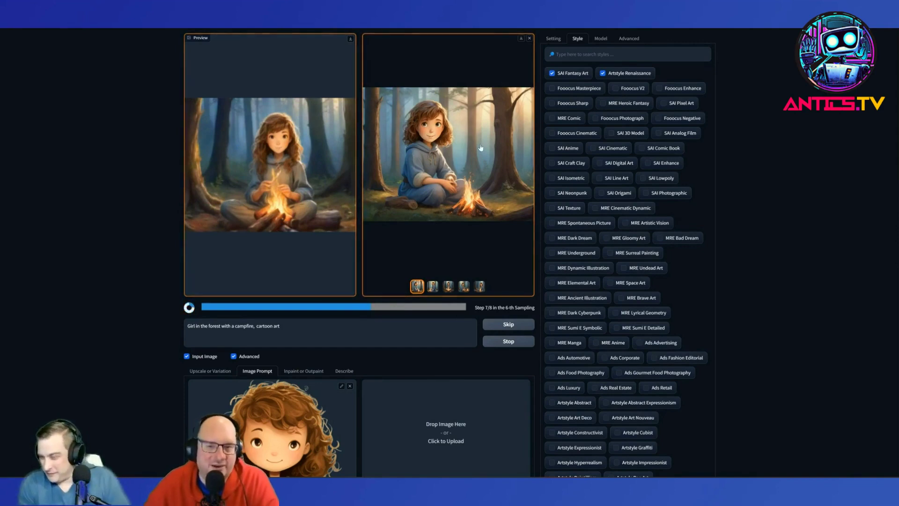
left_click(509, 143)
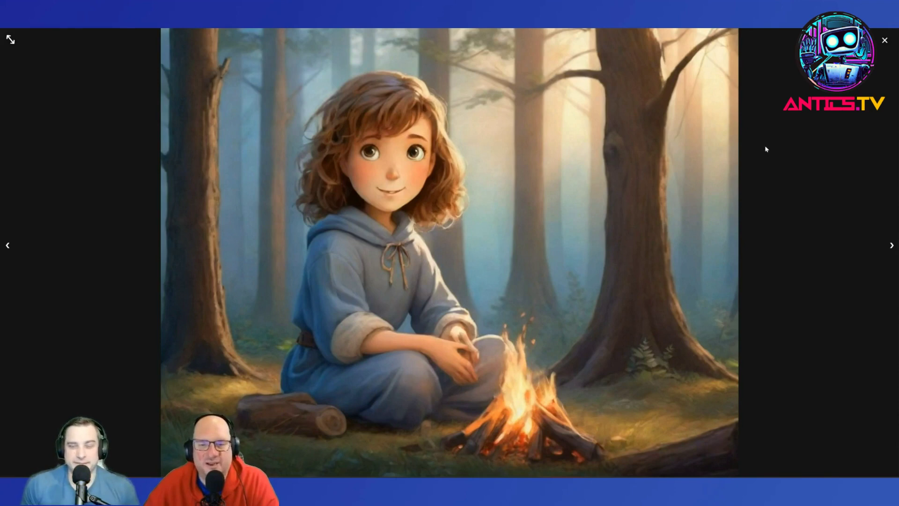
key("Escape")
left_click(426, 287)
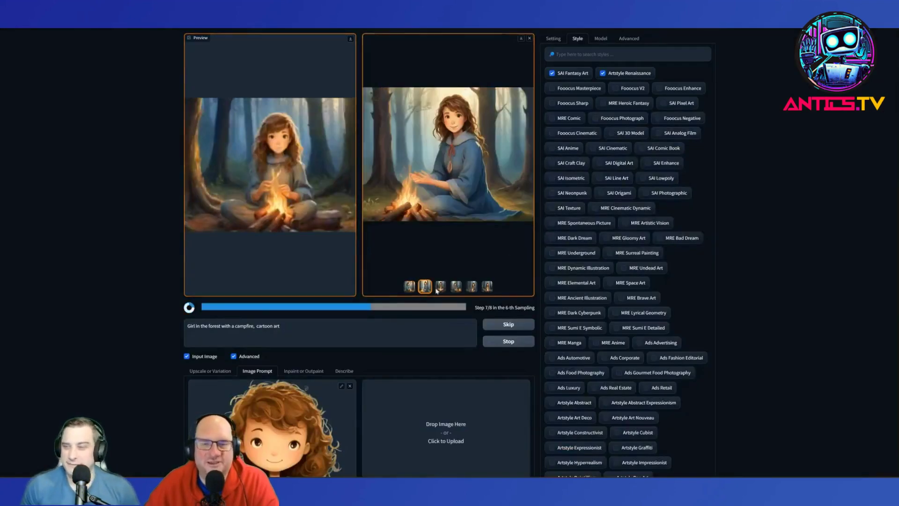
left_click(441, 287)
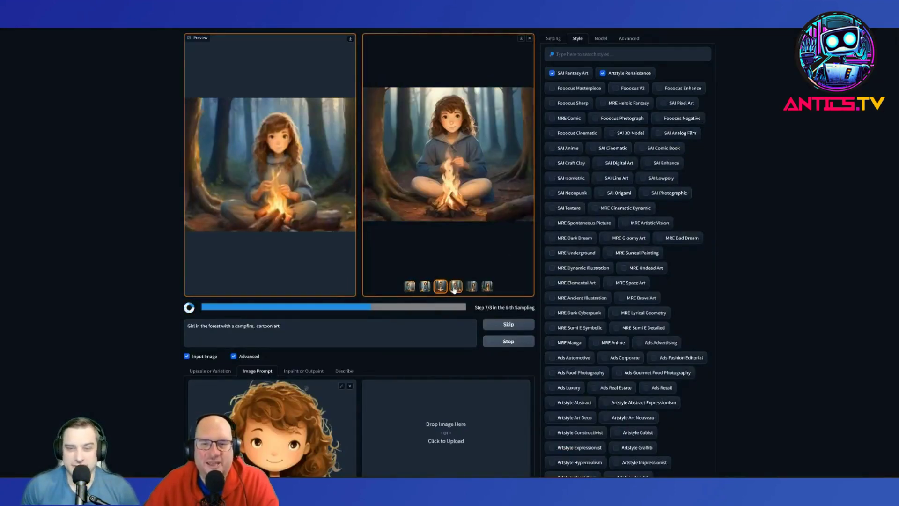
left_click(455, 287)
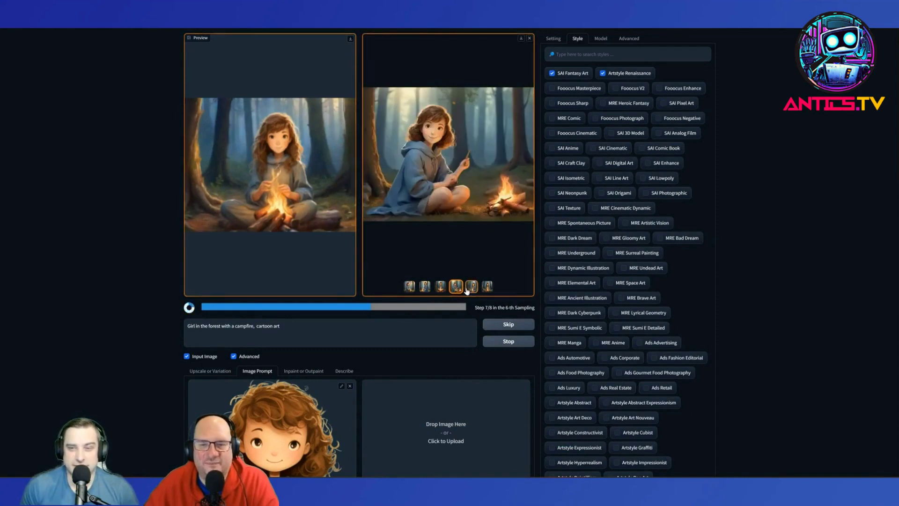
left_click(472, 287)
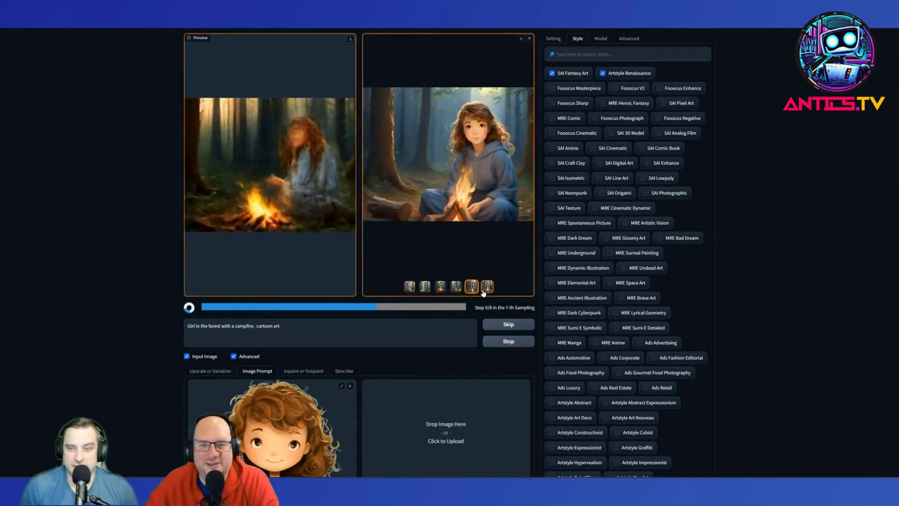
left_click(487, 288)
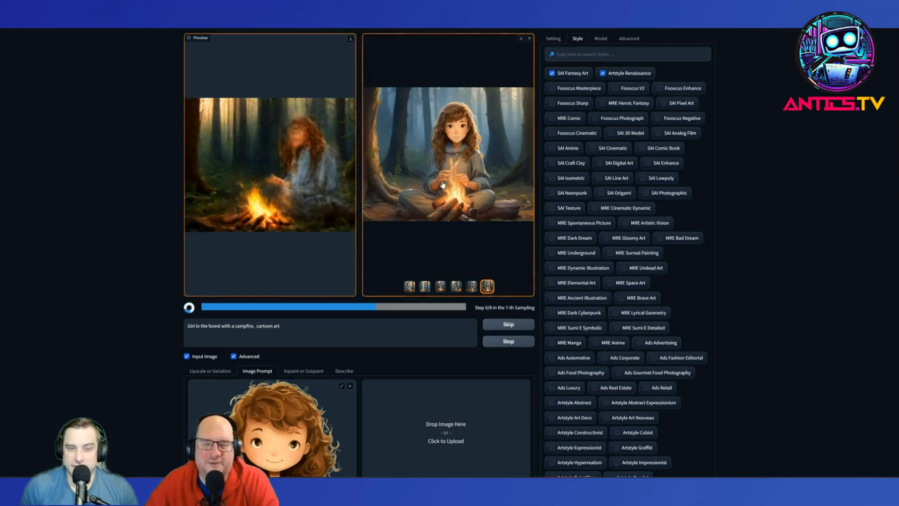
left_click(472, 286)
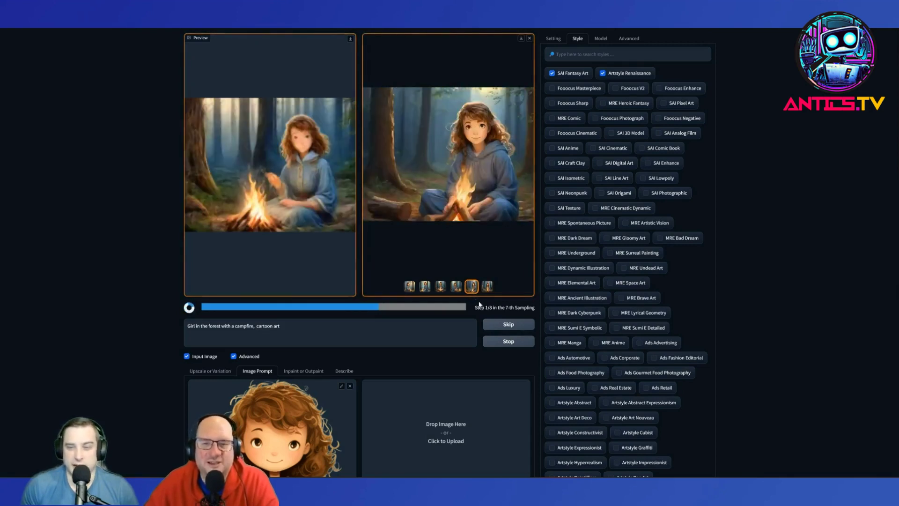
left_click(457, 287)
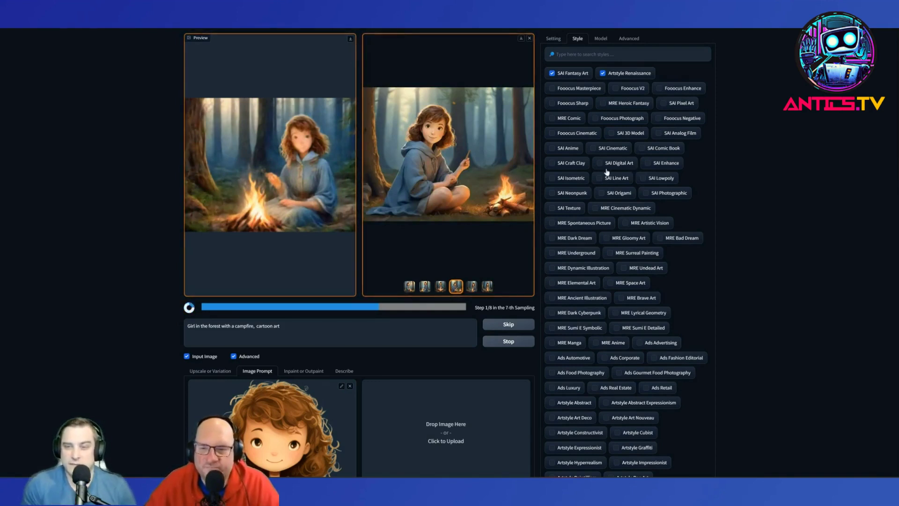
- Enable the SAI Anime style in addition to SAI Fantasy Art and Artstyle Renaissance
left_click(551, 149)
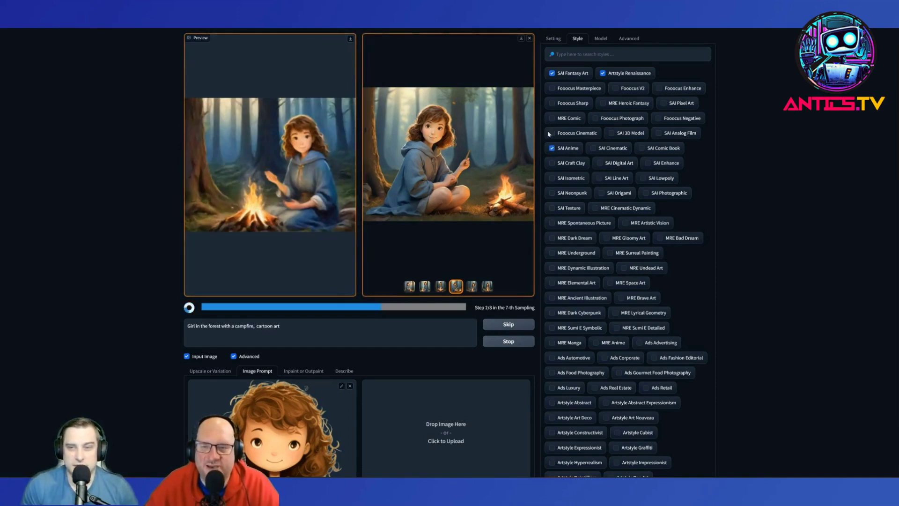
scroll(619, 165, "down", 4)
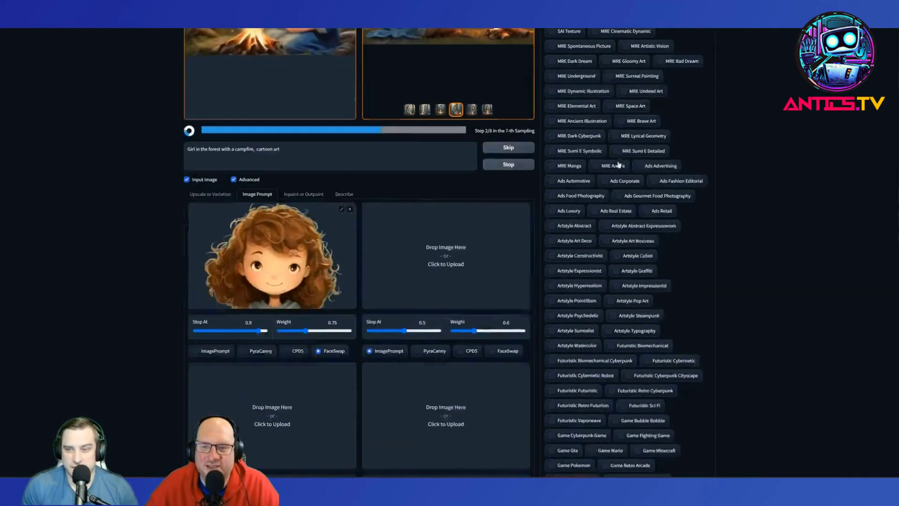
scroll(618, 164, "up", 2)
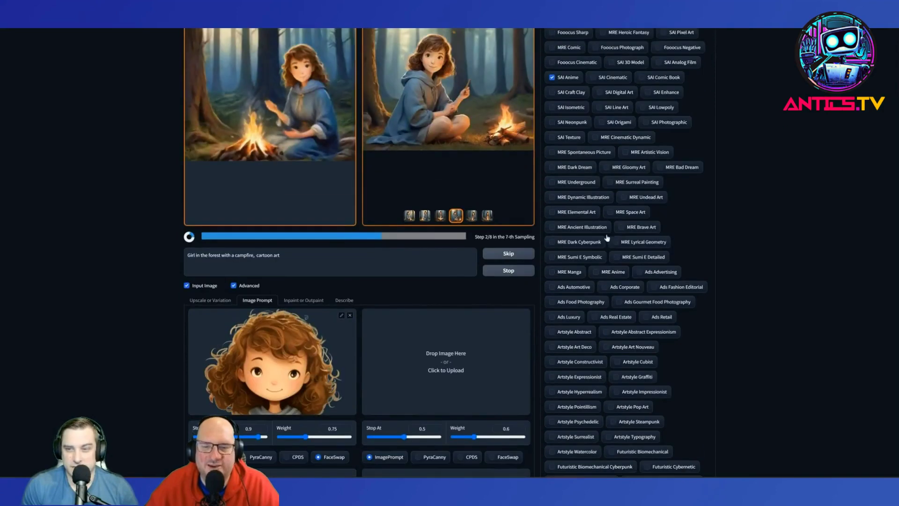
- Try to load image.png from the Lilly and the kindness kingdom folder into the empty second image prompt
left_click(474, 356)
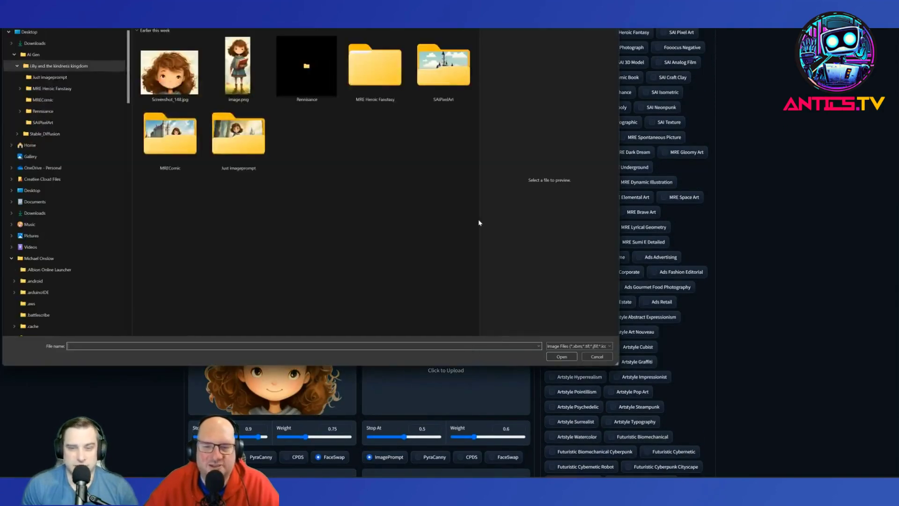
double_click(238, 65)
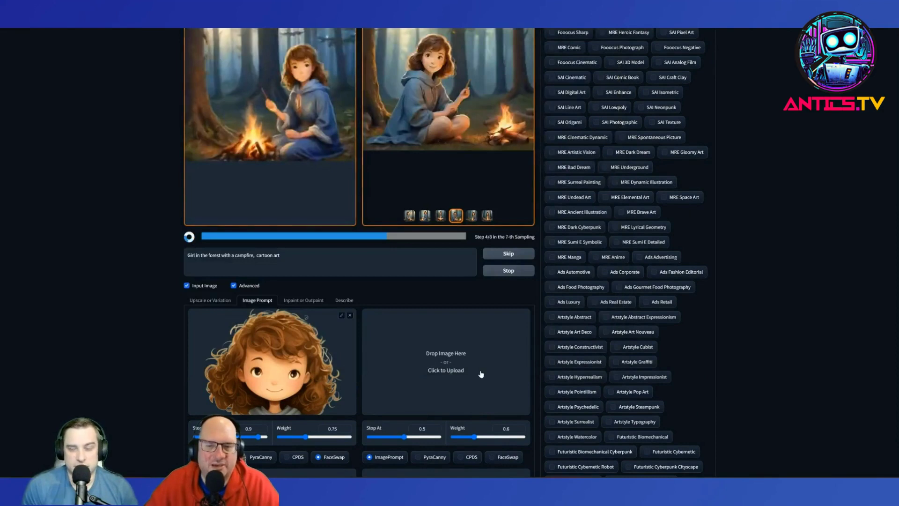
scroll(403, 375, "up", 2)
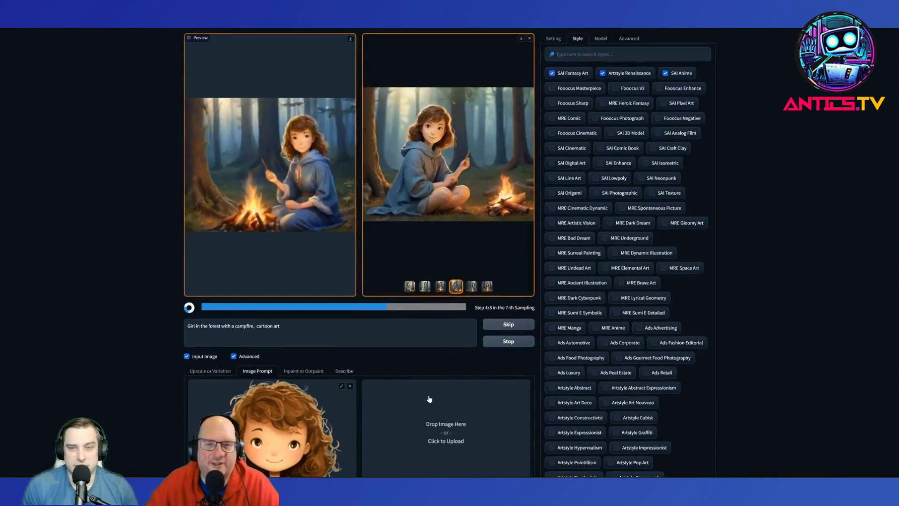
- View the fifth campfire result and preview the full-body reference picture image.png in the second image prompt's file picker
left_click(472, 286)
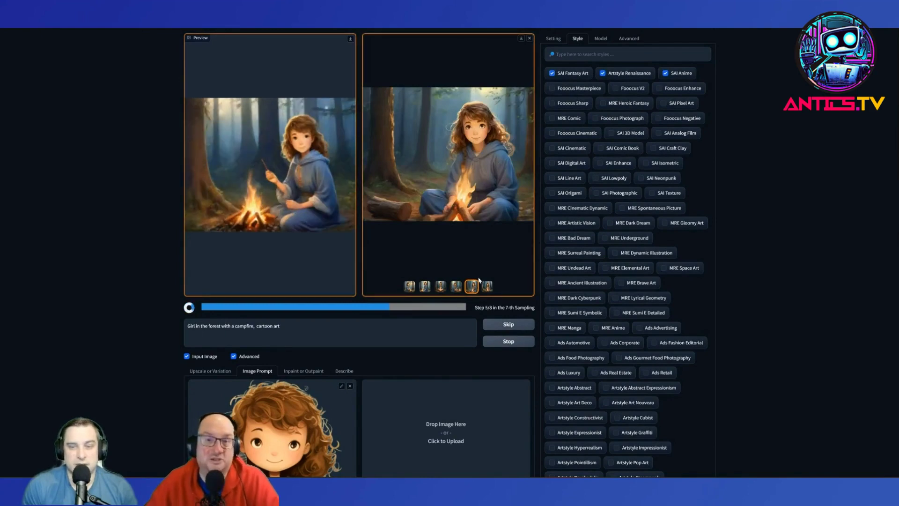
left_click(422, 425)
left_click(239, 69)
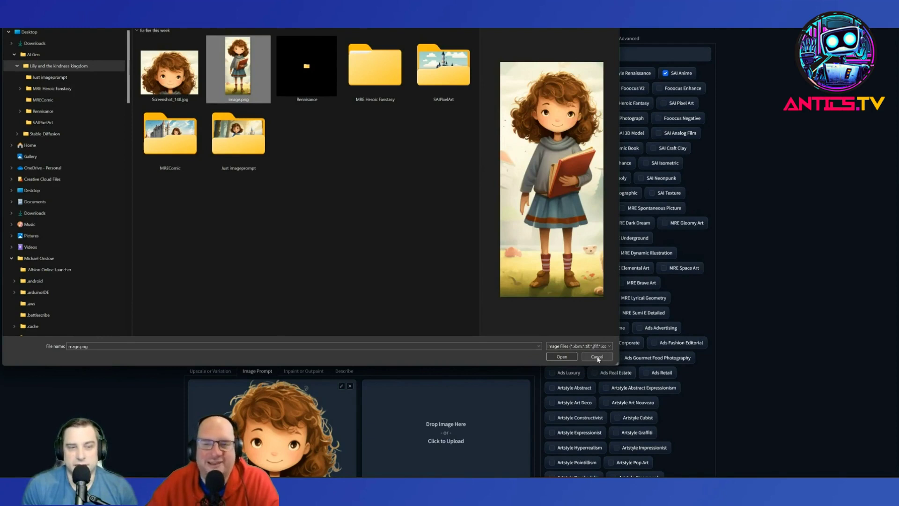
left_click(392, 204)
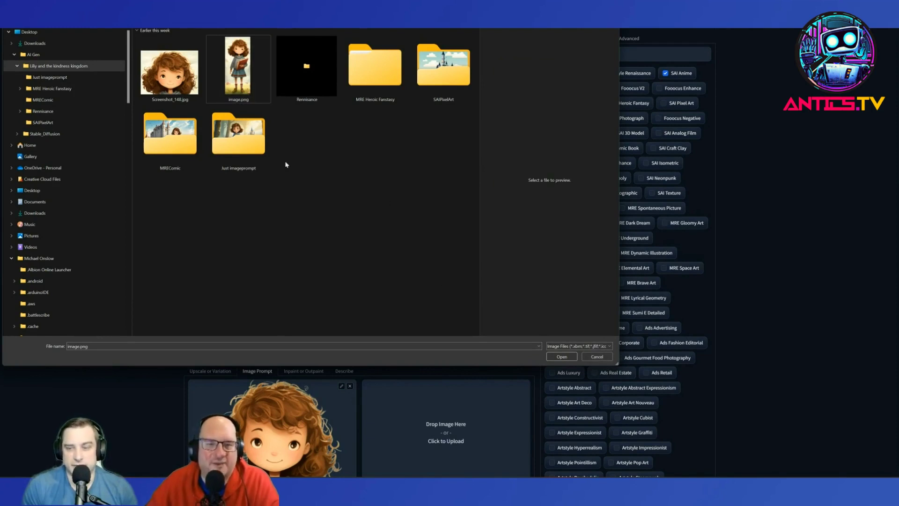
- Preview the pictures in the Just imageprompt folder, including image (3).png, and return to the parent folder
double_click(249, 140)
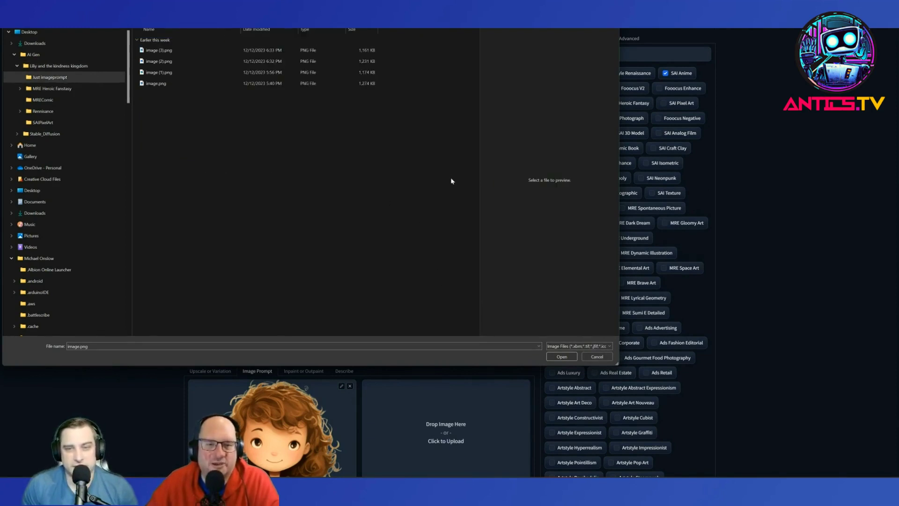
left_click(178, 73)
key("Up")
key("Up")
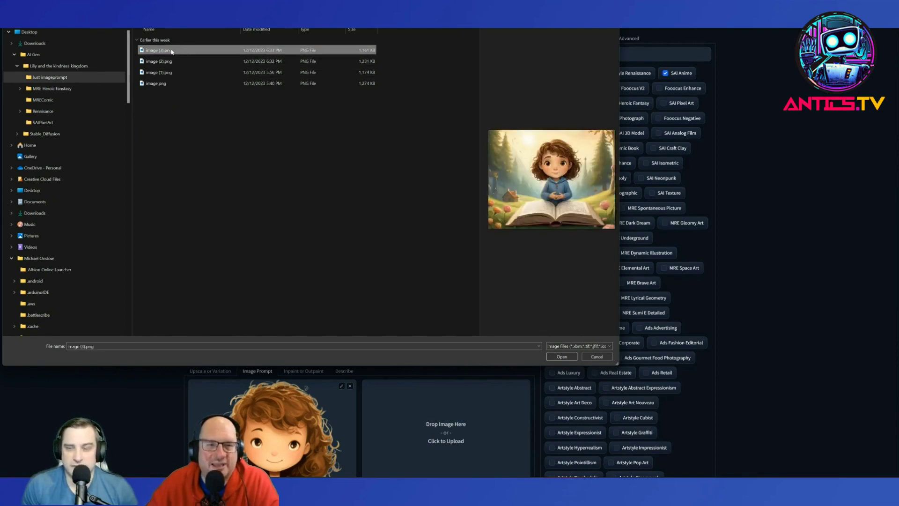
left_click(170, 82)
key("alt+Up")
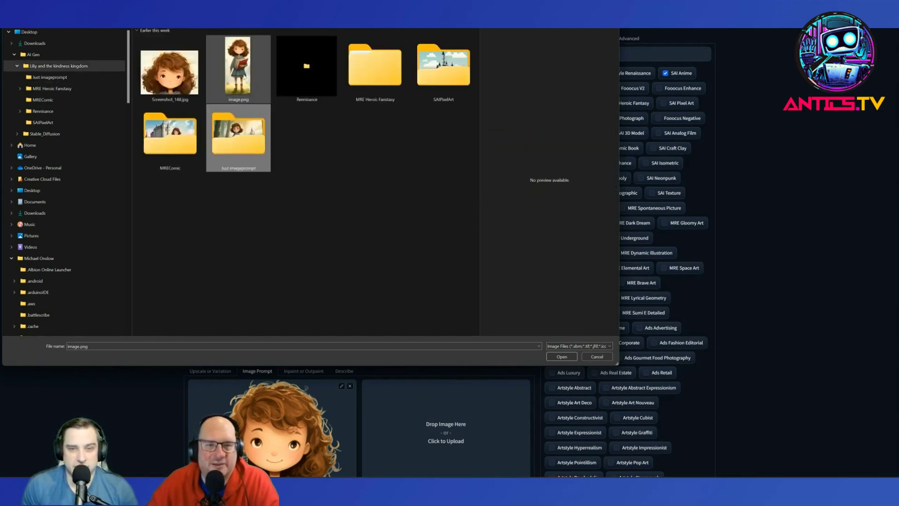
- Preview the castle pictures image (1).png, image.png and image (4).png in the MREComic folder and dismiss the file picker
double_click(179, 132)
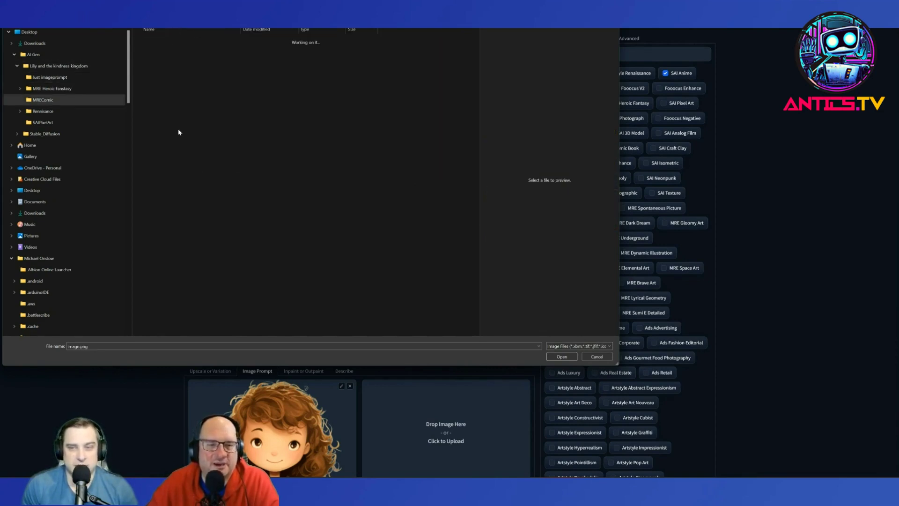
left_click(166, 50)
left_click(167, 61)
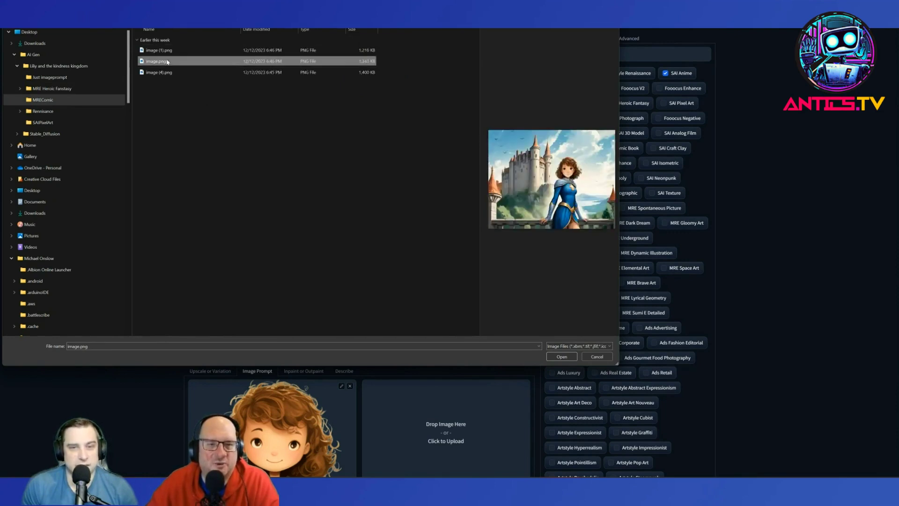
left_click(166, 73)
left_click(164, 62)
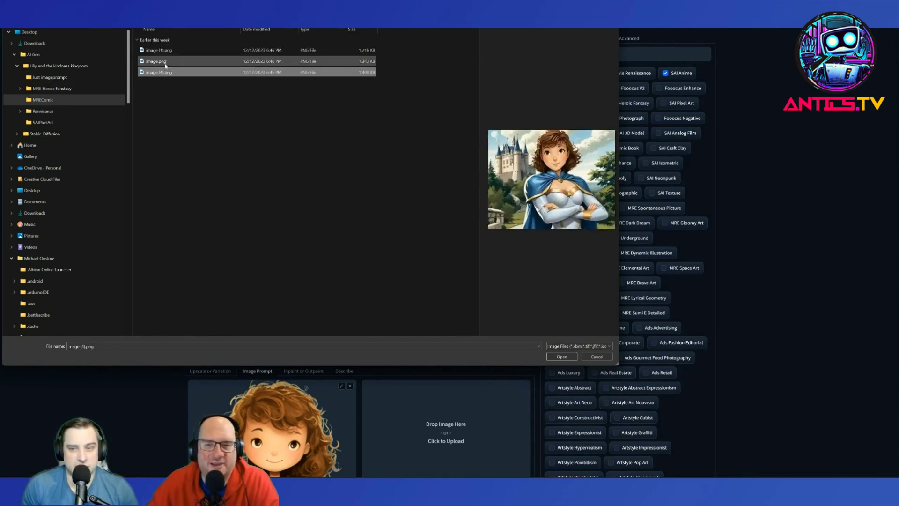
left_click(164, 50)
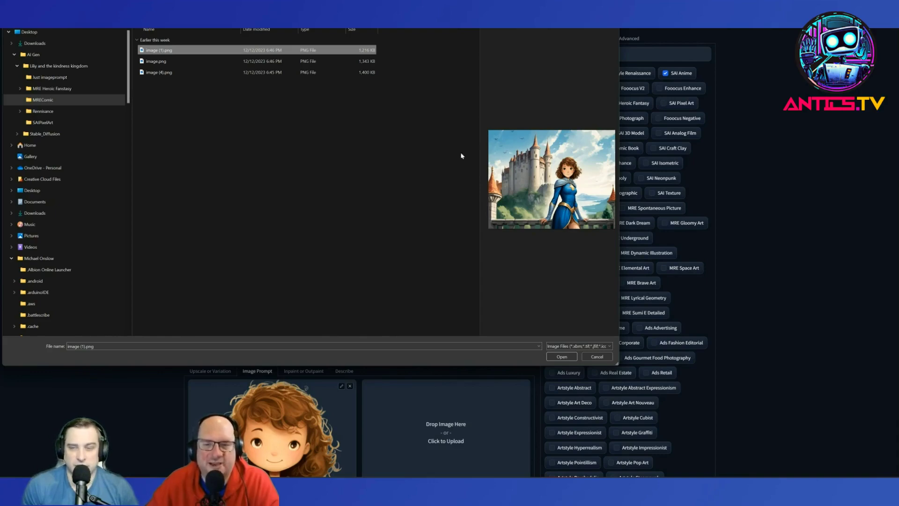
left_click(597, 357)
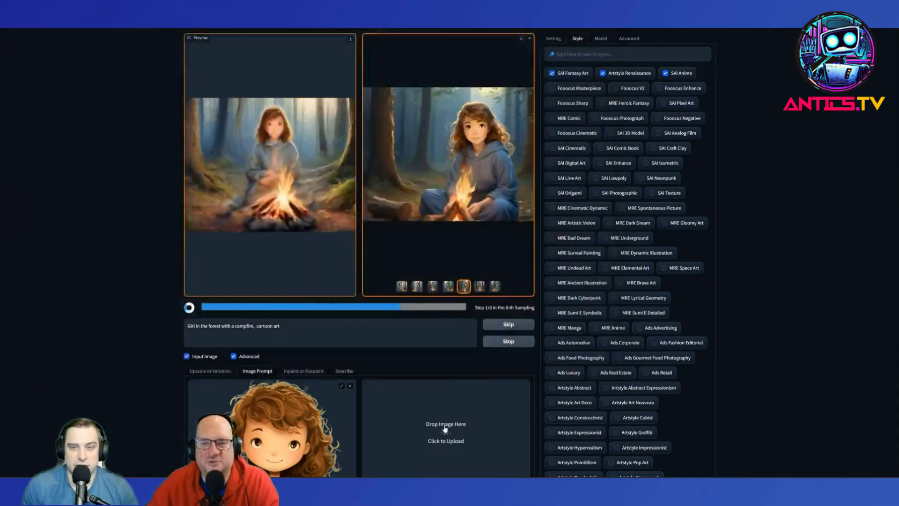
left_click(445, 433)
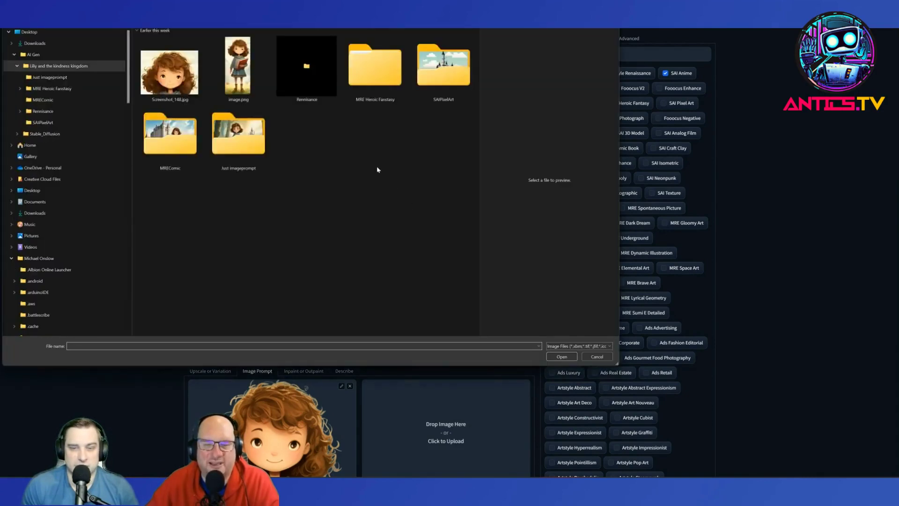
left_click(597, 356)
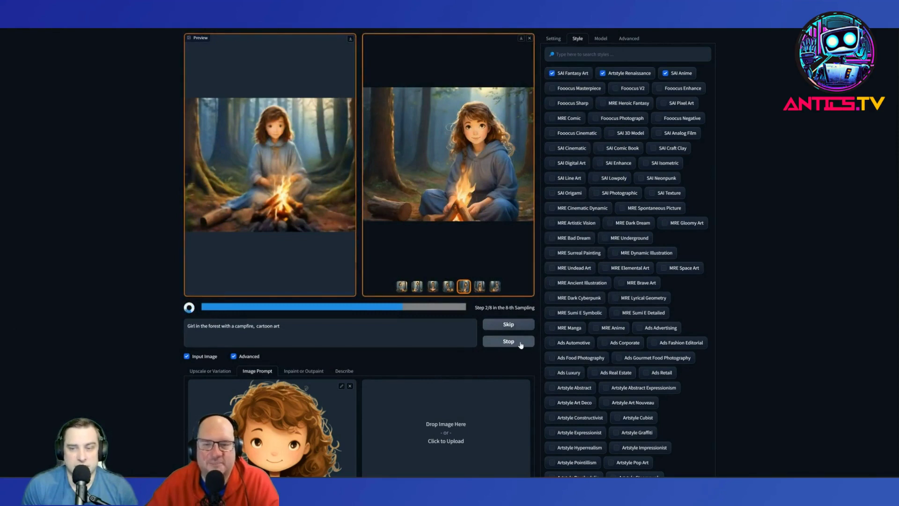
- View each of the seven generated campfire images in turn
left_click(403, 288)
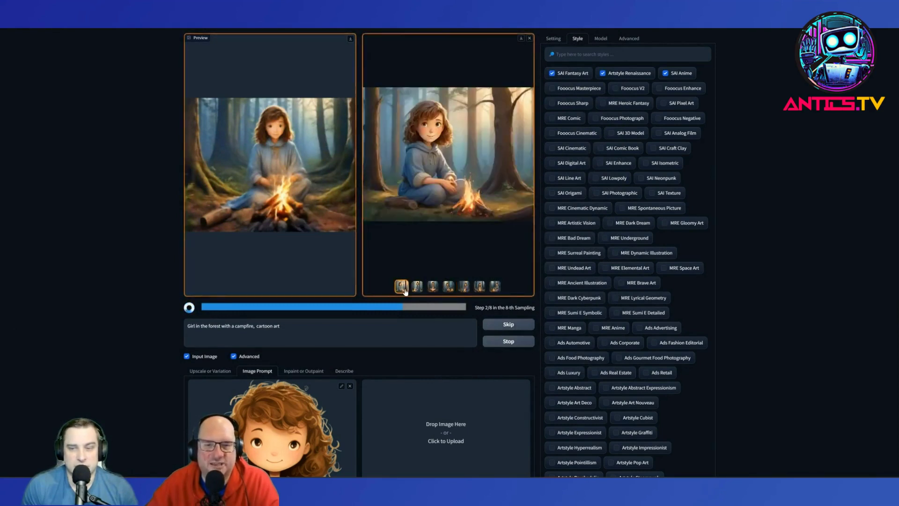
left_click(416, 286)
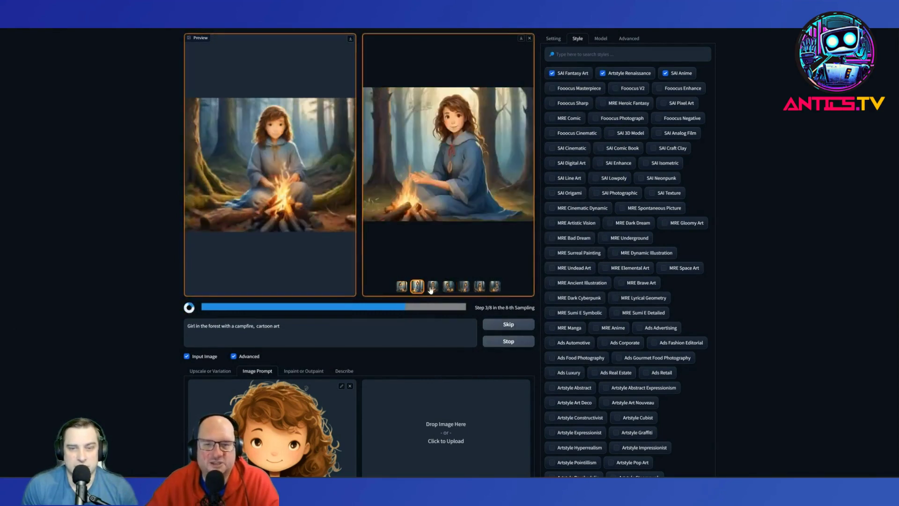
left_click(433, 287)
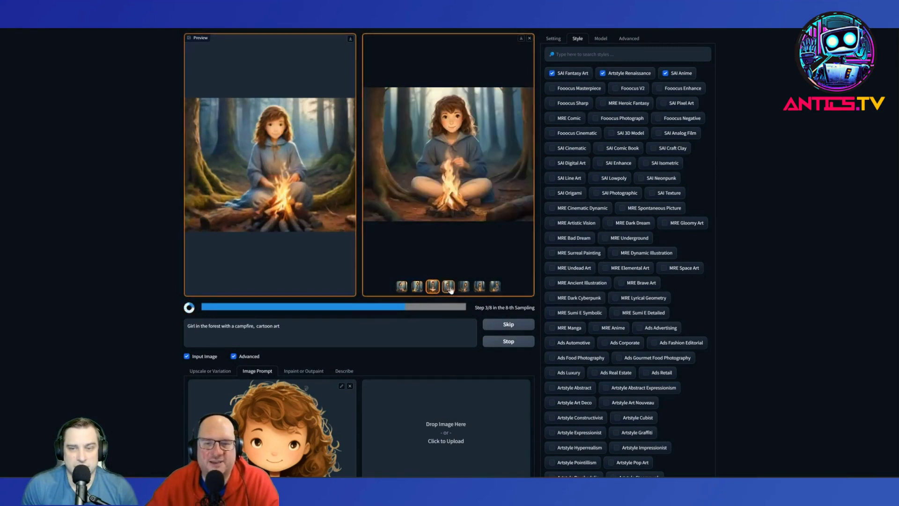
left_click(449, 287)
left_click(464, 287)
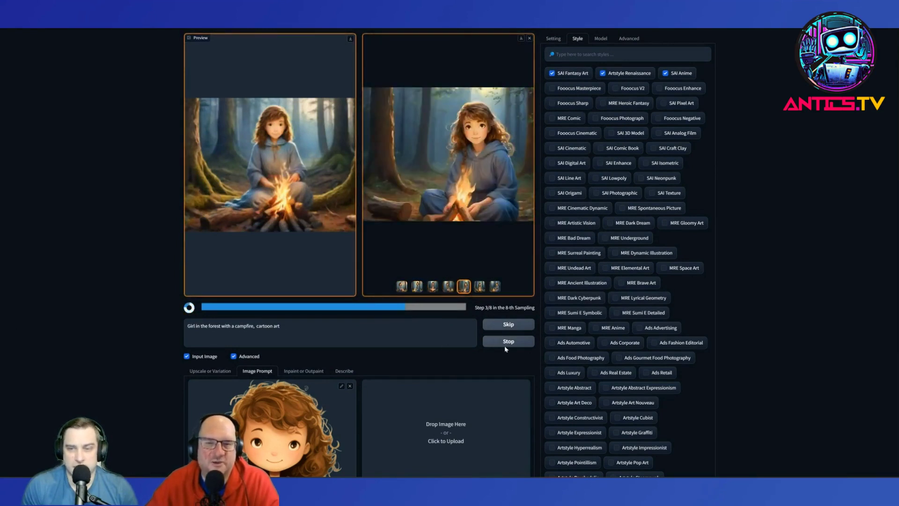
left_click(479, 287)
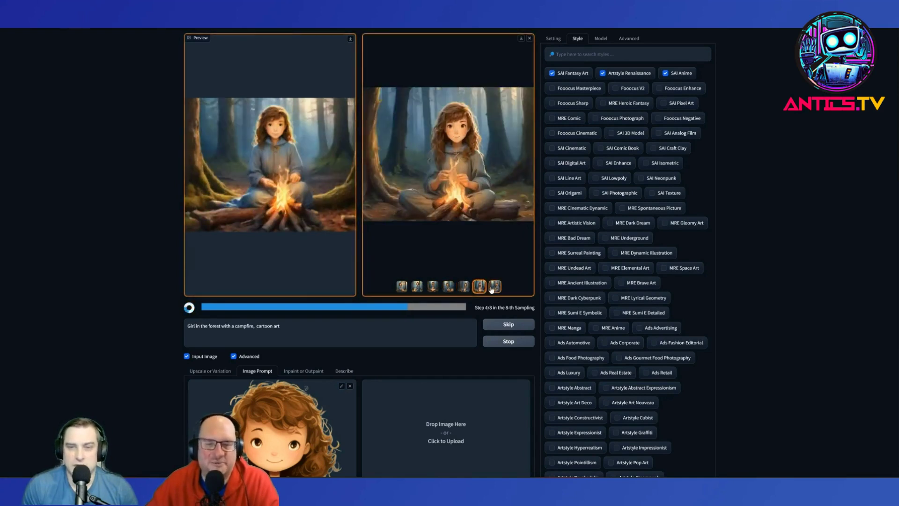
left_click(495, 286)
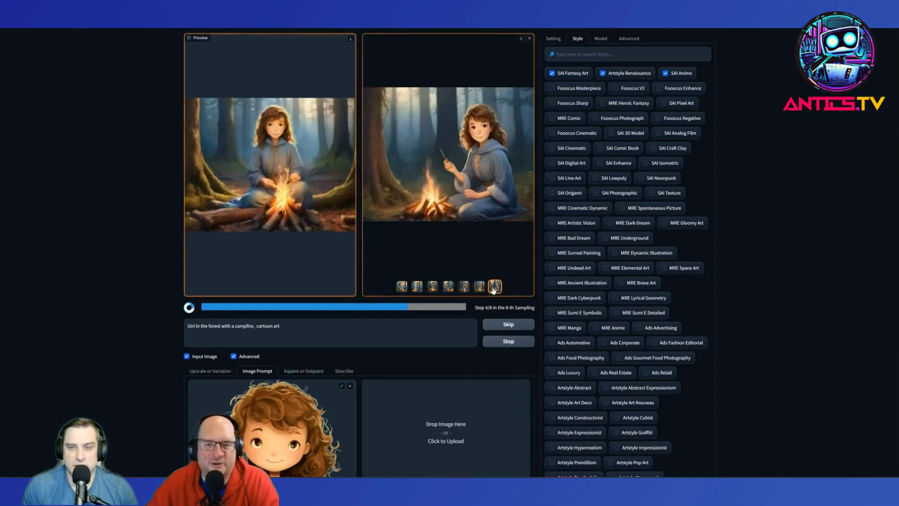
- Stop the running batch, look for cartoon styles on the page, and generate again with the same prompt
left_click(516, 345)
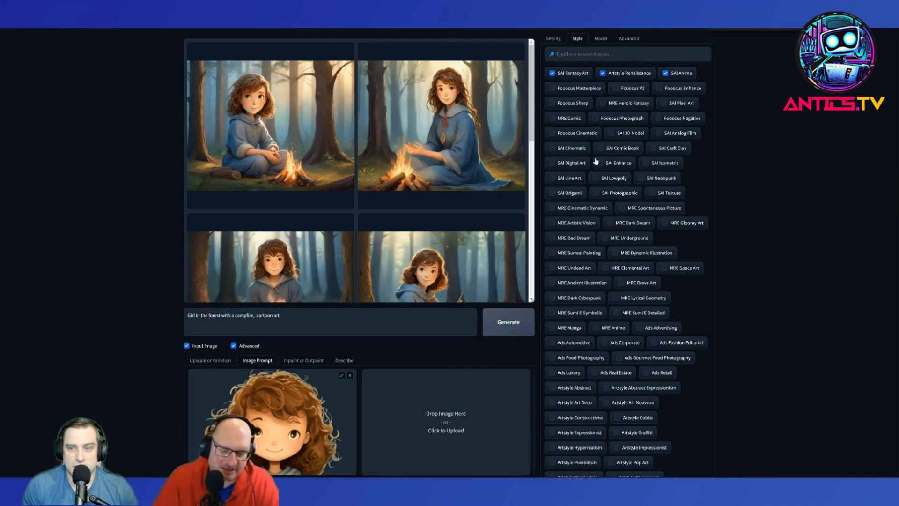
type("cart")
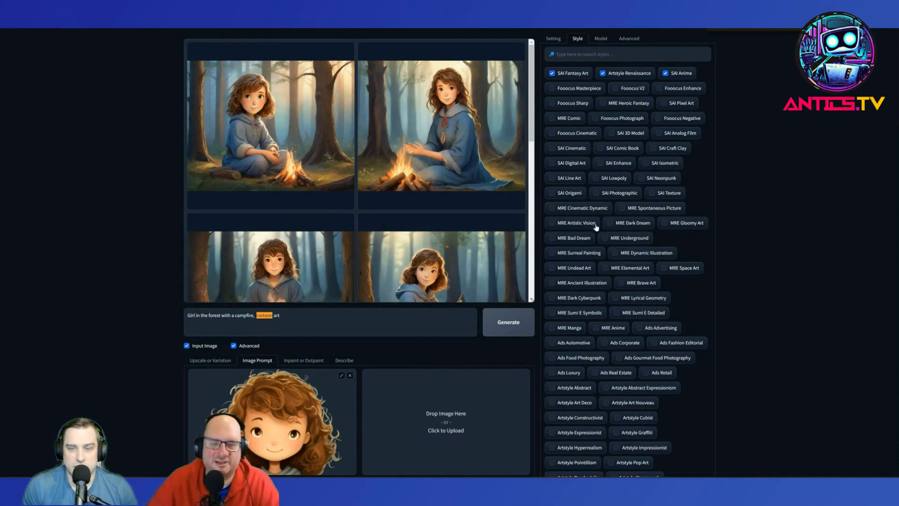
left_click(496, 329)
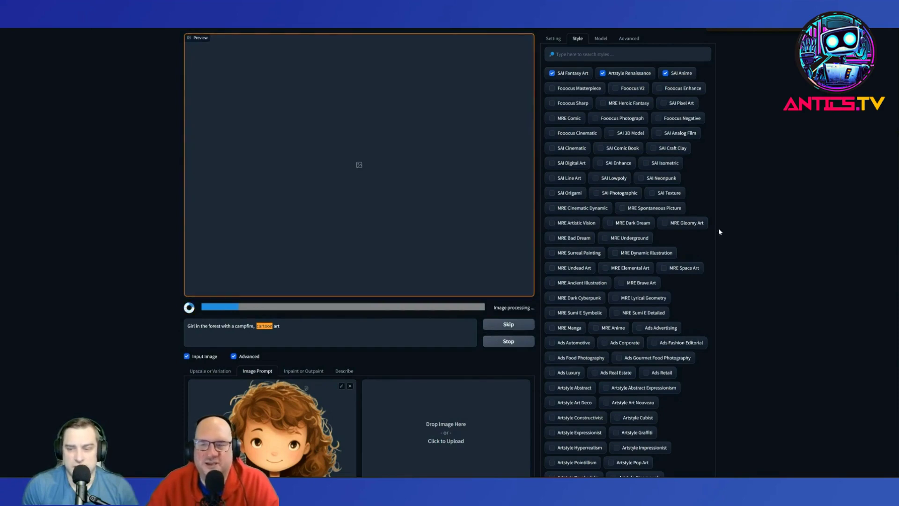
- Add the Misc Fairy Tale style to the selected styles
scroll(605, 229, "down", 10)
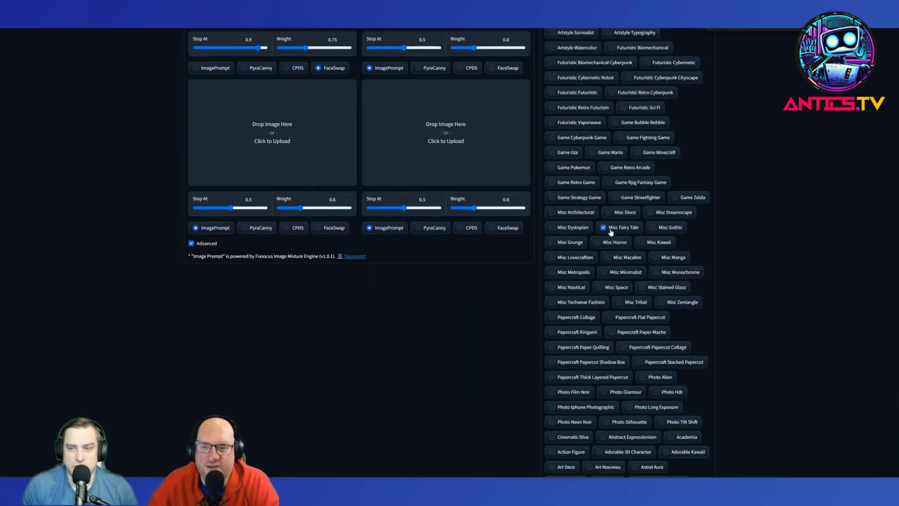
scroll(796, 306, "up", 10)
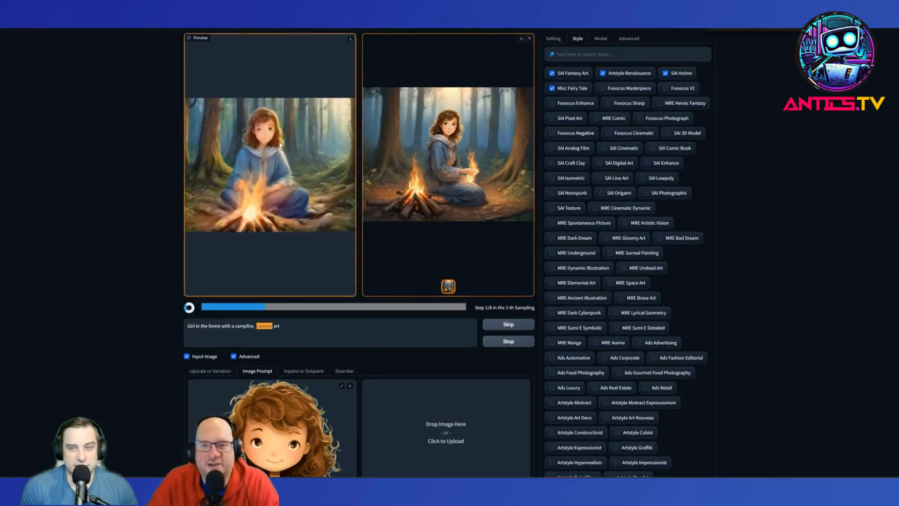
left_click(552, 88)
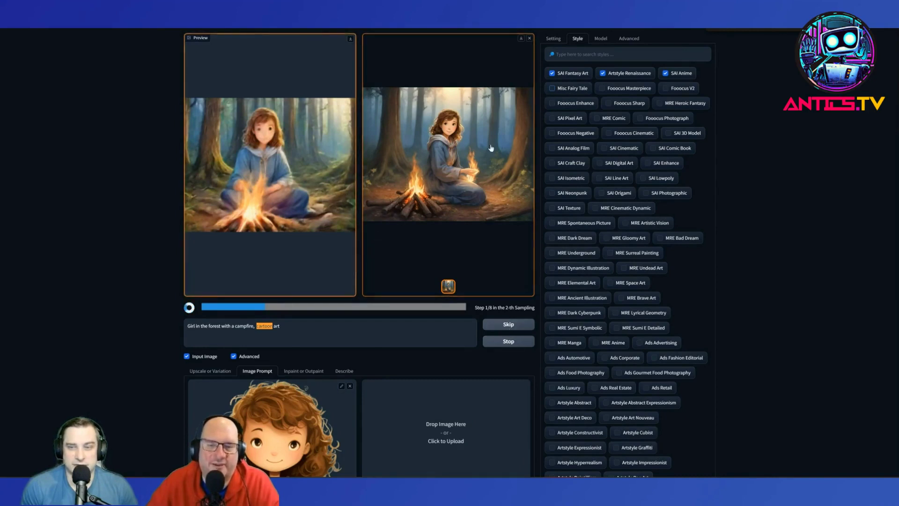
left_click(552, 89)
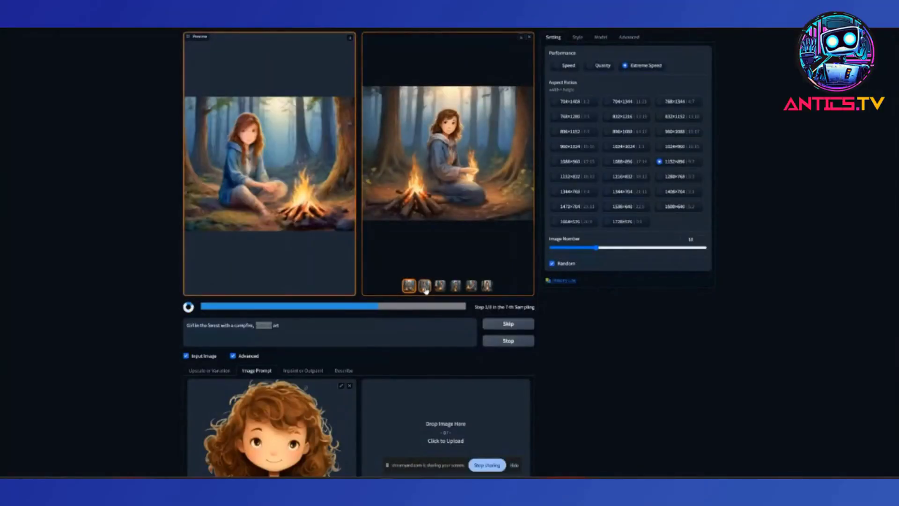
- View the second and third results of the new batch, enlarging the third, and return to the gallery
left_click(426, 286)
left_click(440, 286)
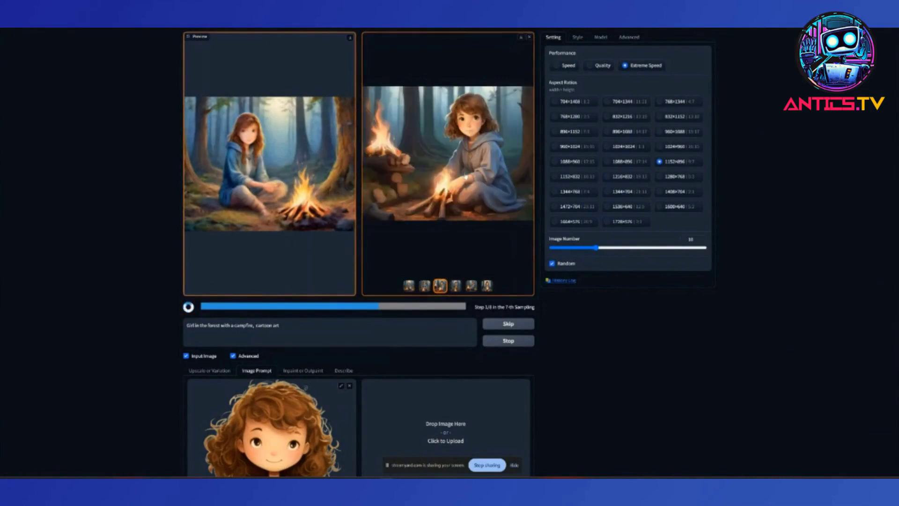
left_click(466, 177)
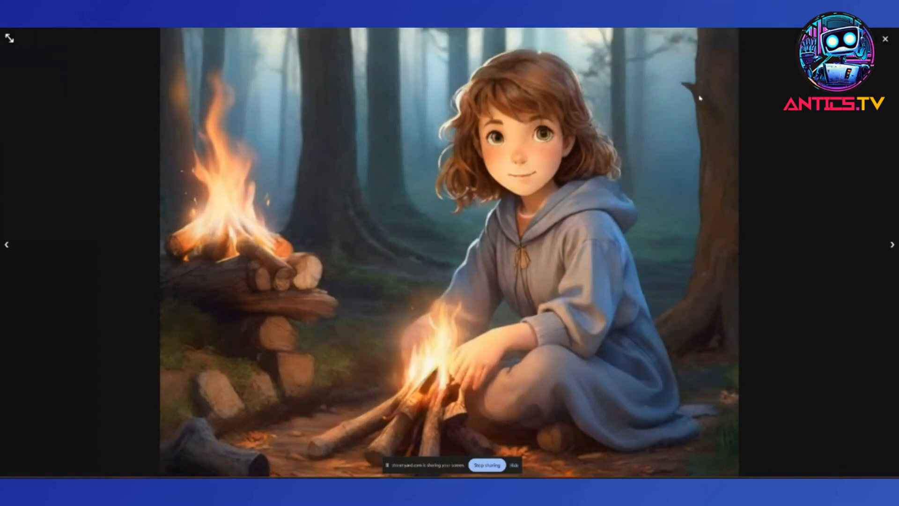
left_click(886, 39)
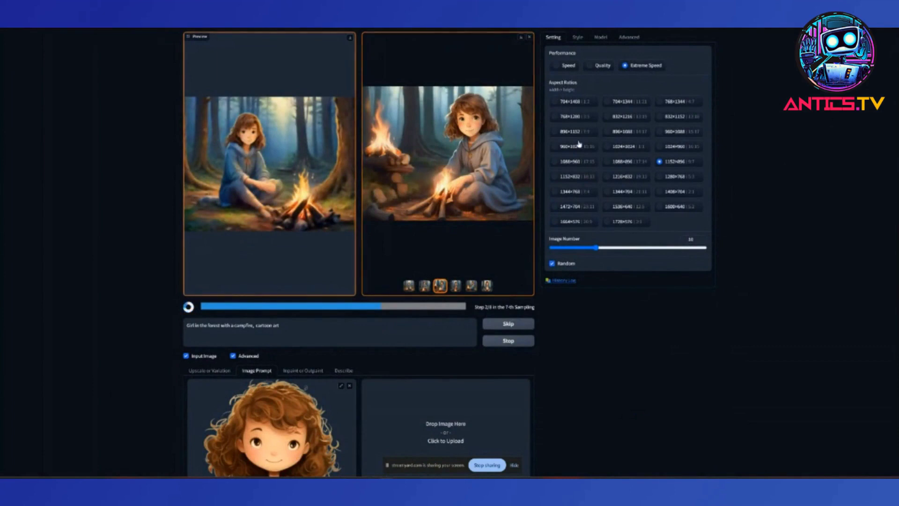
- View the fourth to sixth campfire results, enlarge the sixth, and close the enlarged view
left_click(455, 286)
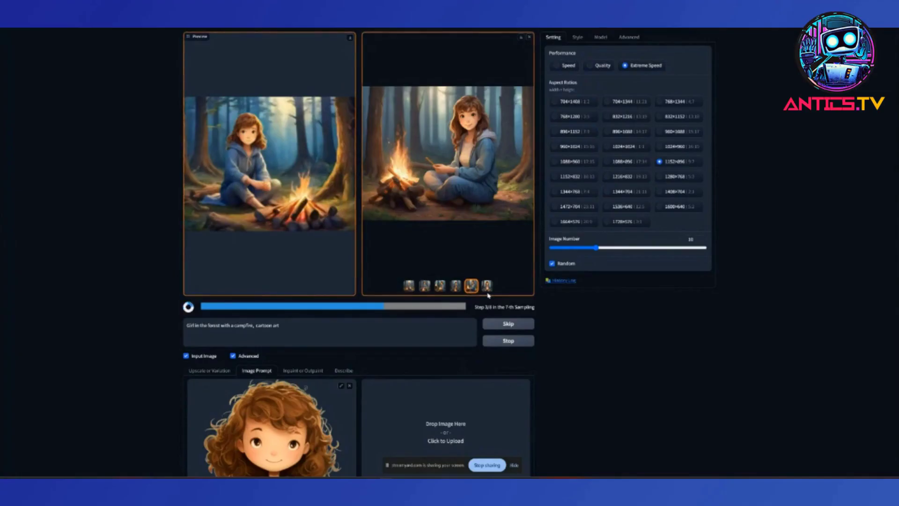
left_click(487, 292)
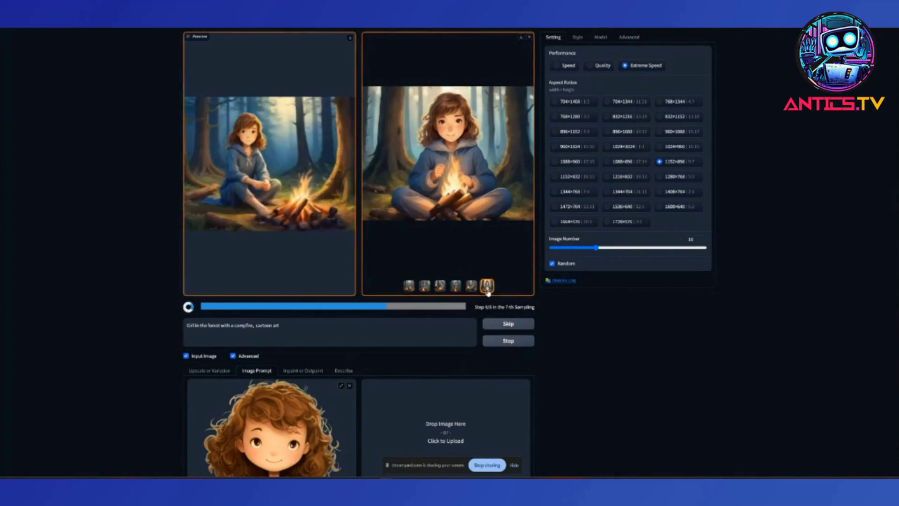
left_click(504, 244)
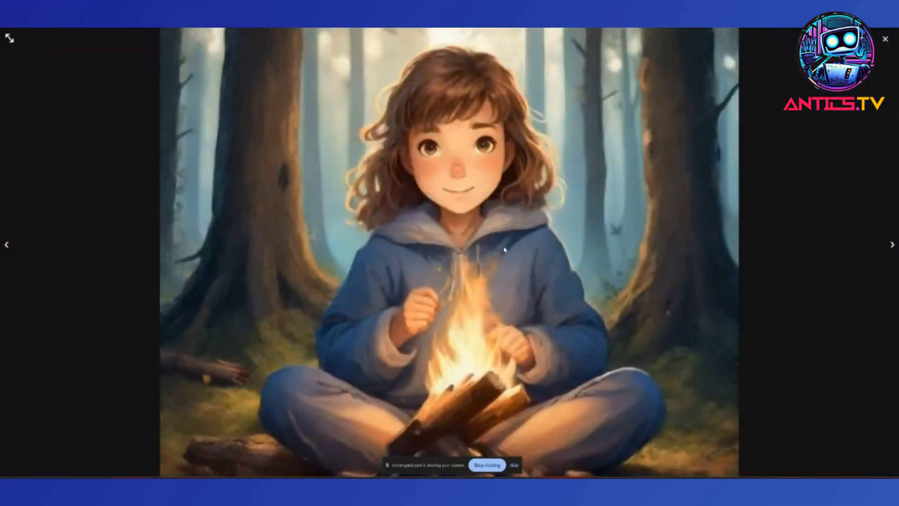
left_click(881, 46)
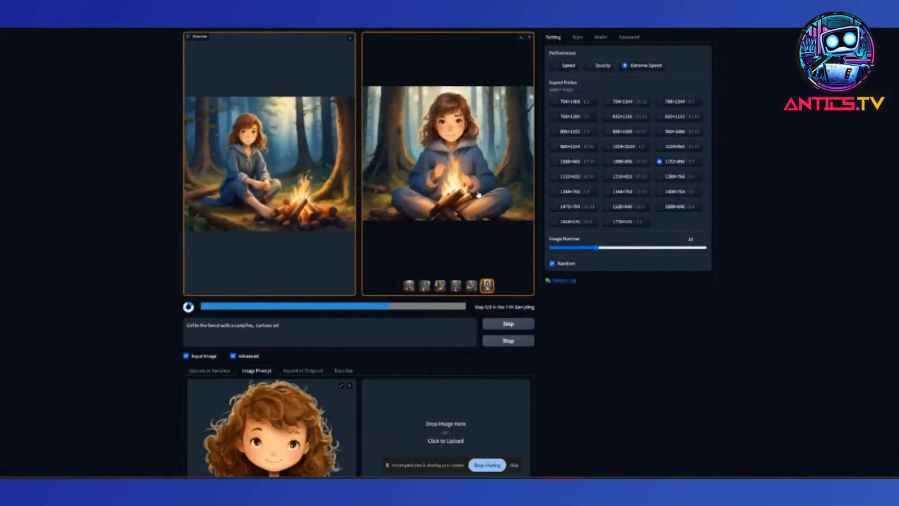
- Disable the SAI Anime style and generate a new batch of campfire images
left_click(575, 41)
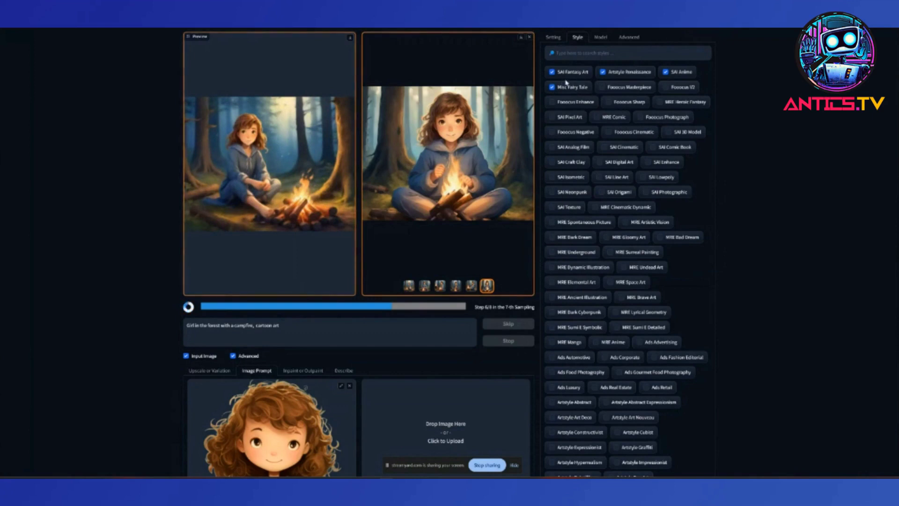
left_click(664, 73)
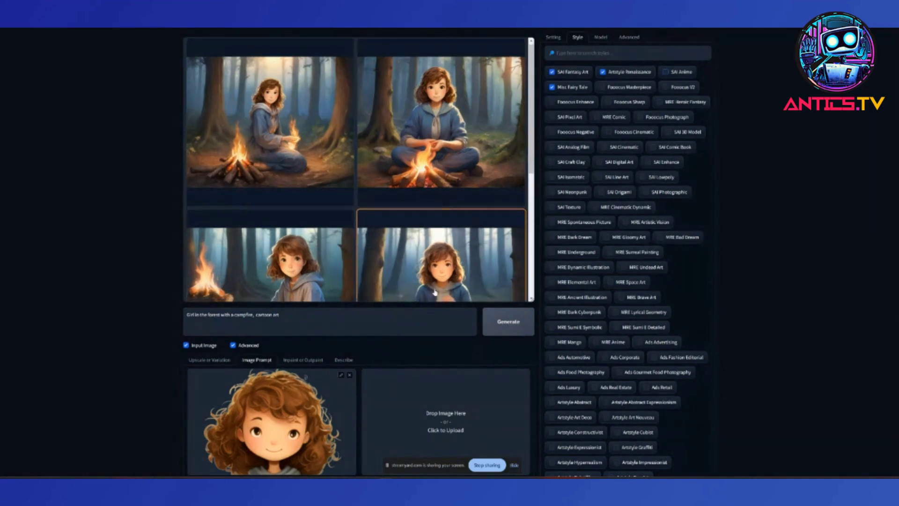
scroll(433, 293, "down", 3)
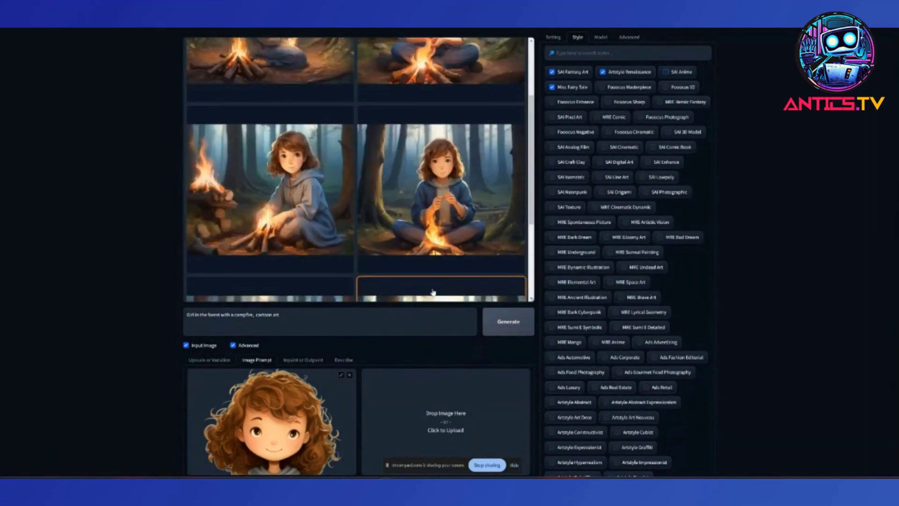
scroll(433, 286, "up", 3)
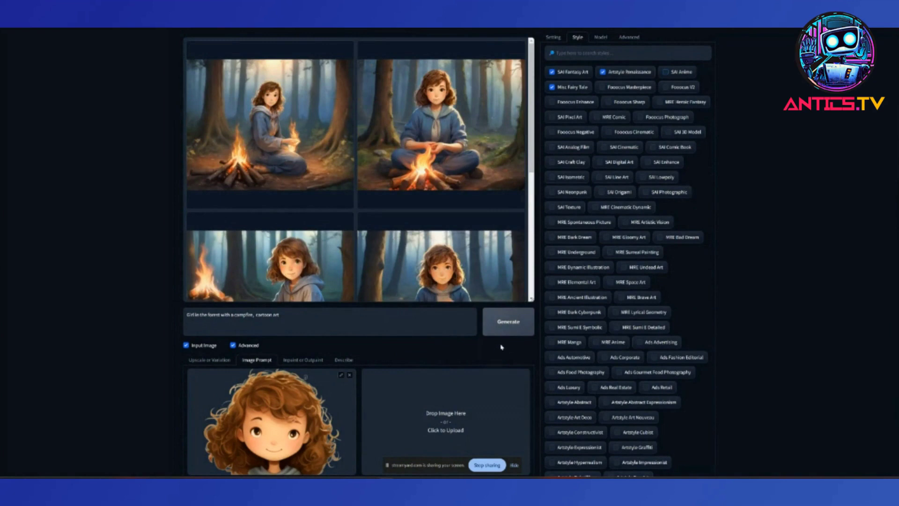
left_click(506, 328)
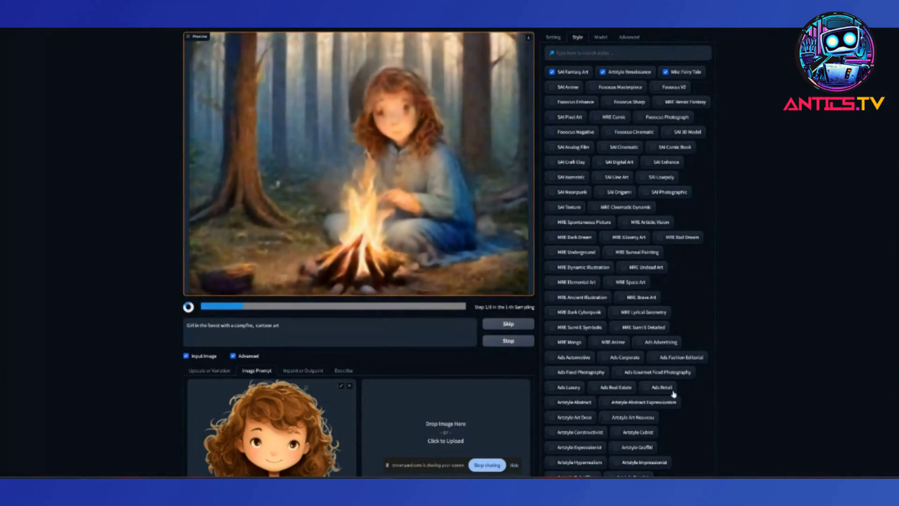
- Find the Flat 2d Art style in the style list and enable it
scroll(673, 393, "down", 5)
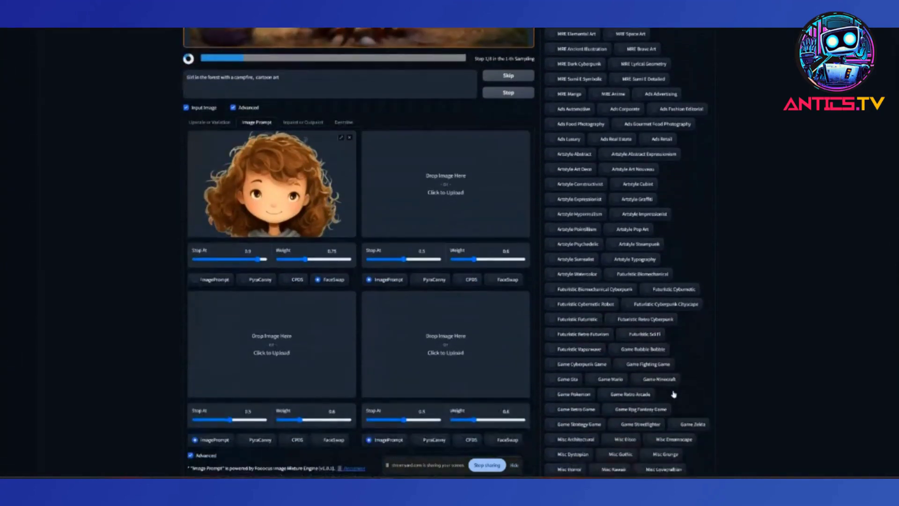
scroll(622, 378, "down", 4)
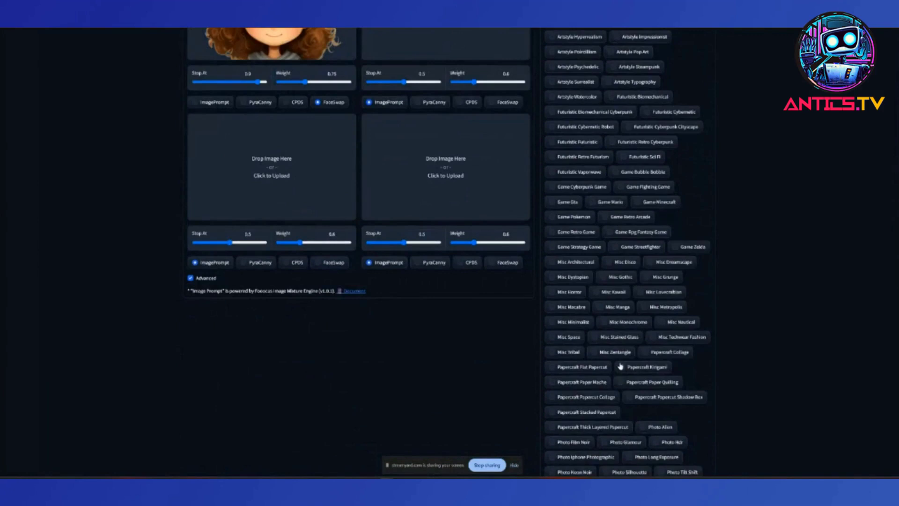
scroll(615, 356, "down", 5)
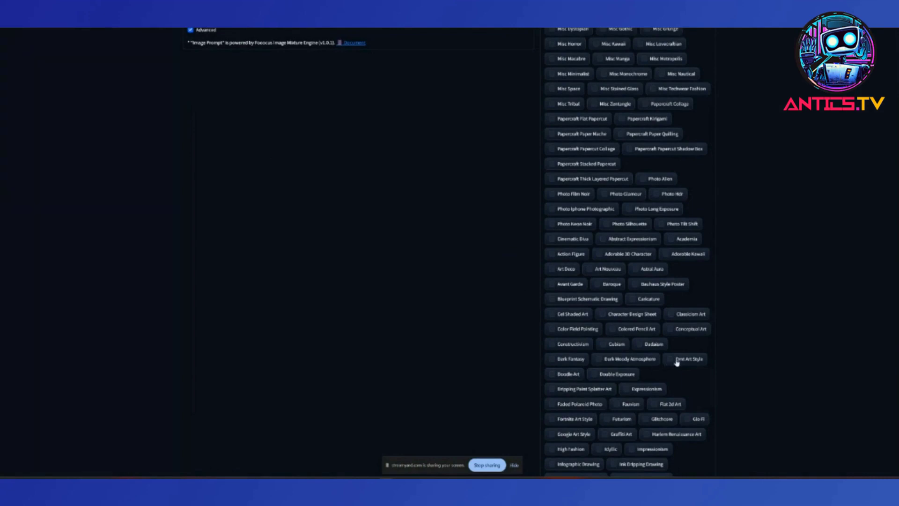
scroll(638, 252, "down", 3)
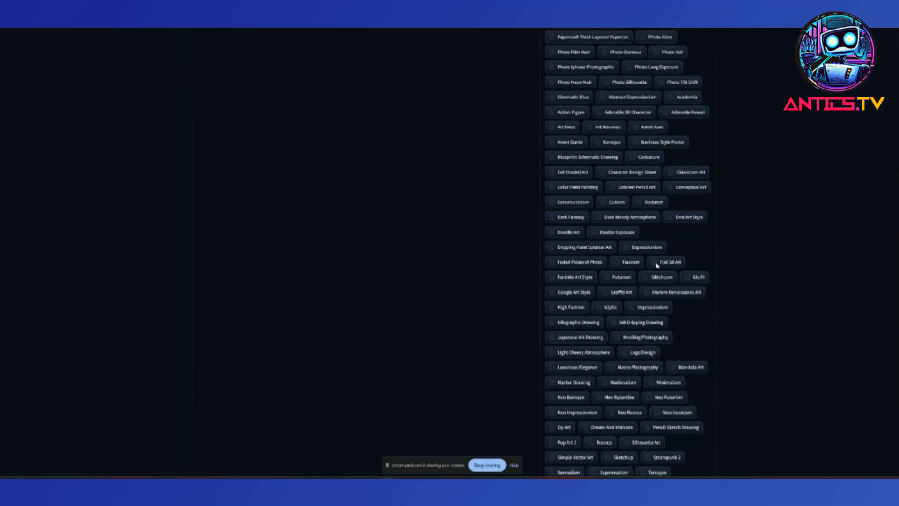
scroll(772, 296, "up", 15)
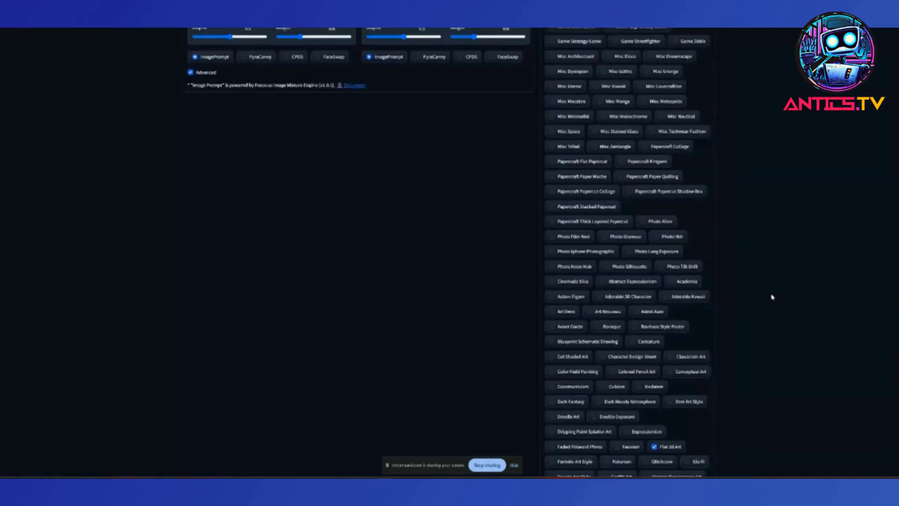
scroll(773, 296, "up", 4)
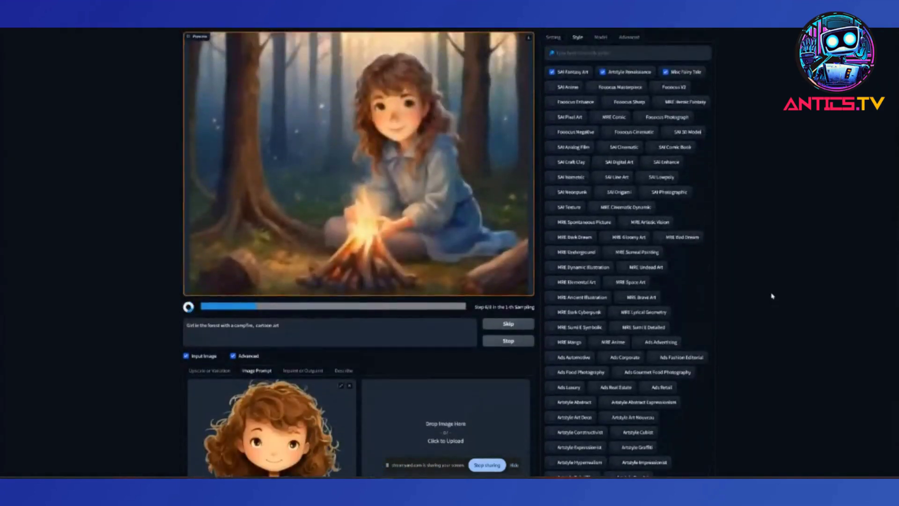
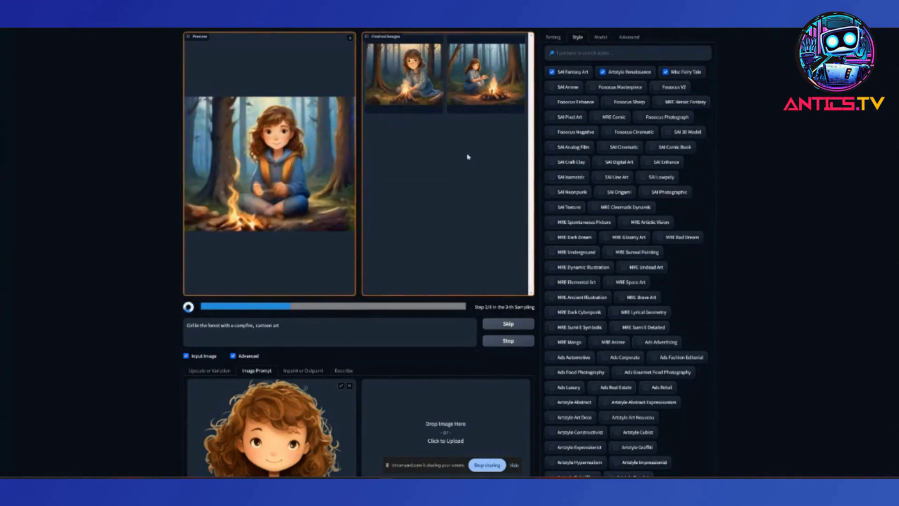
- View the second result, stop the running batch, and insert "should length hair" before "cartoon art" in the prompt
left_click(457, 93)
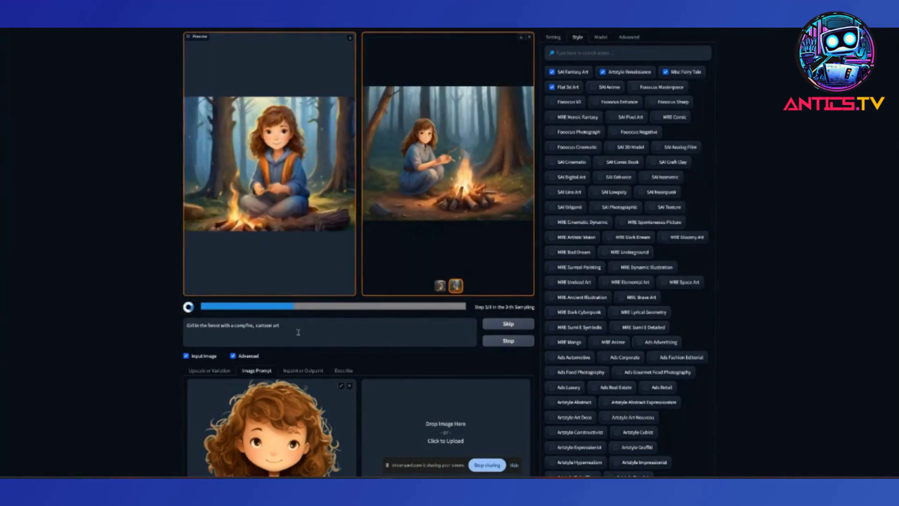
left_click(505, 341)
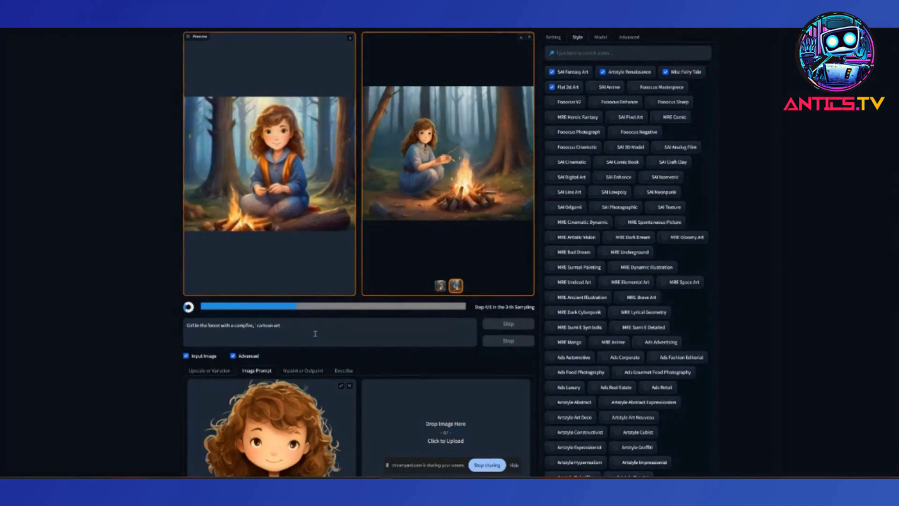
type("should length hai ")
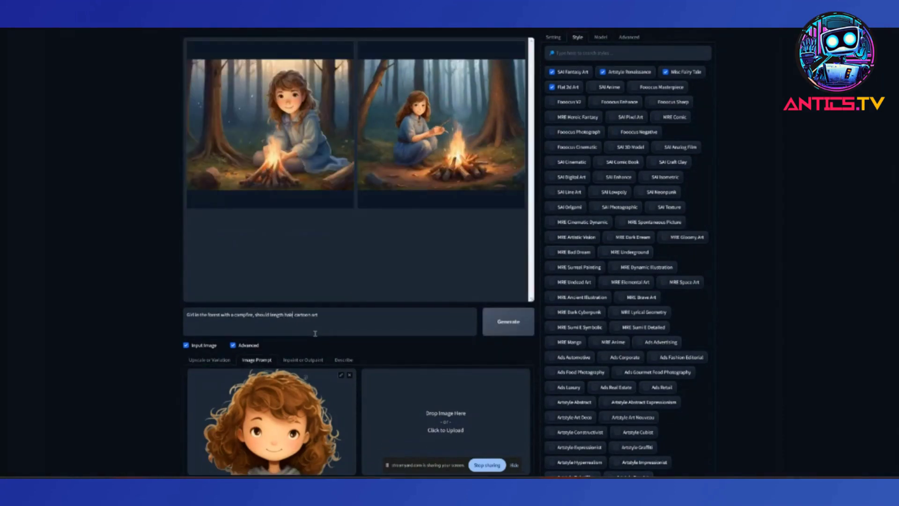
- Finish the inserted hair phrase with "hair," in the prompt and generate a new batch of campfire images
type("r,")
left_click(513, 328)
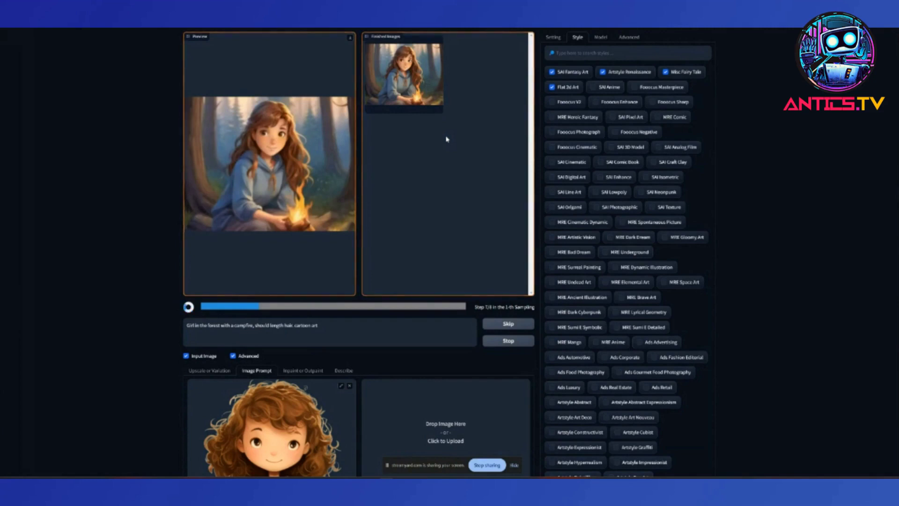
- Open the first finished campfire image, enlarge it, and close the enlarged view
left_click(404, 89)
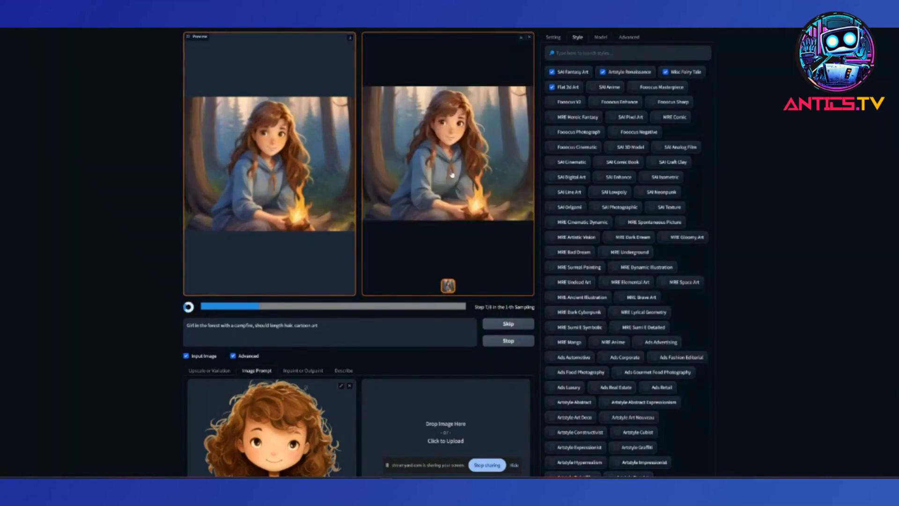
left_click(452, 176)
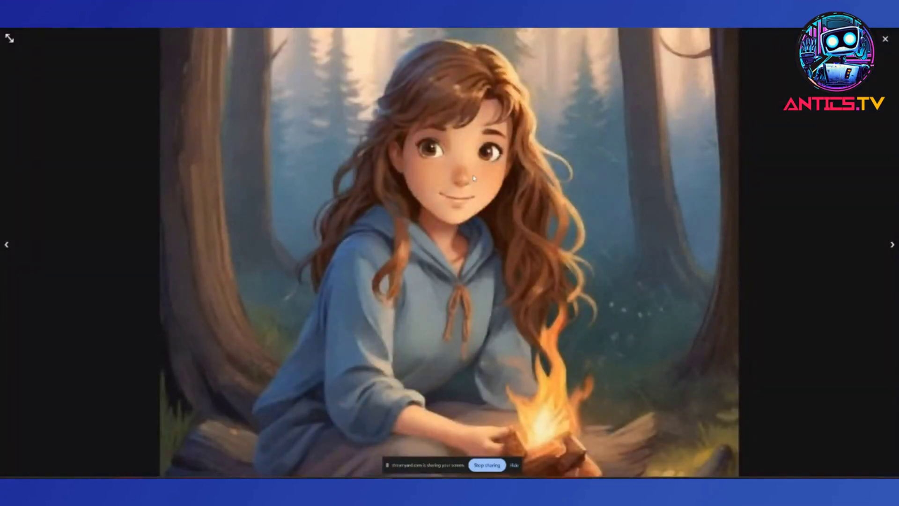
left_click(885, 41)
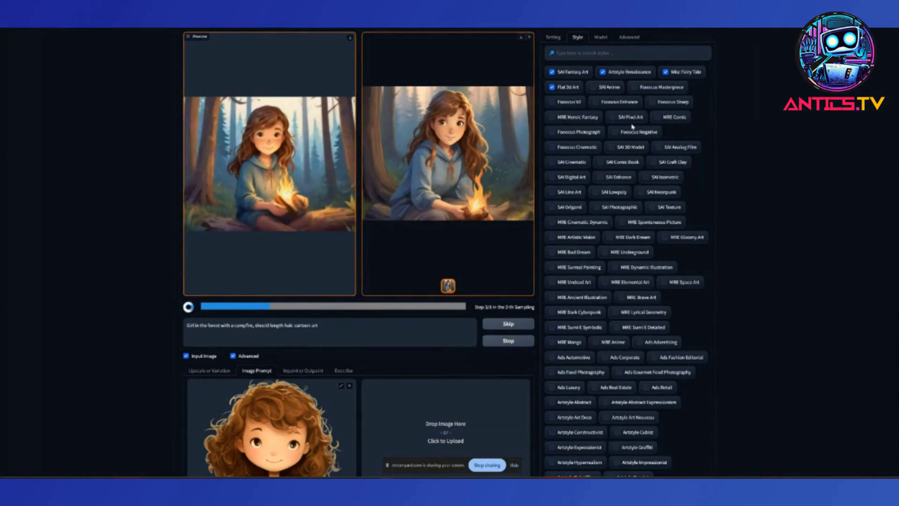
- Stop the running batch, correct "should" to "shoulder" in the prompt, and generate the images again
left_click(509, 341)
left_click(270, 325)
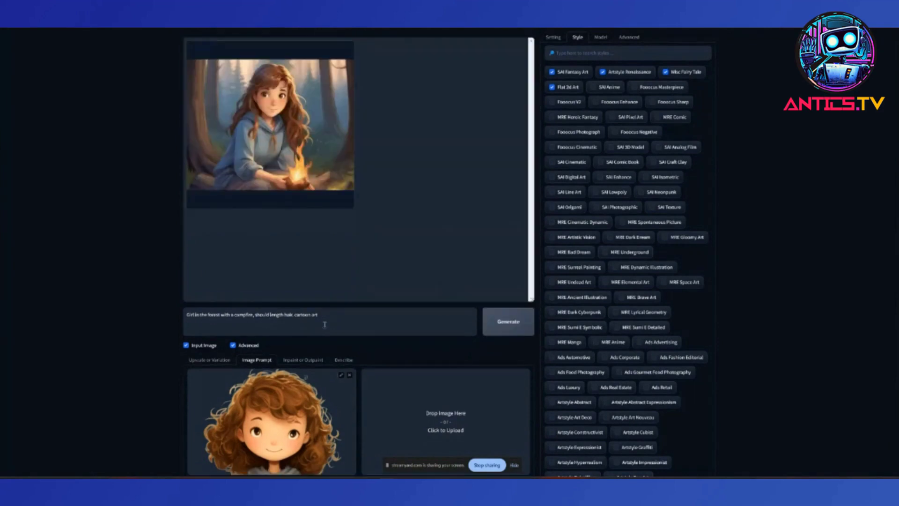
type("er")
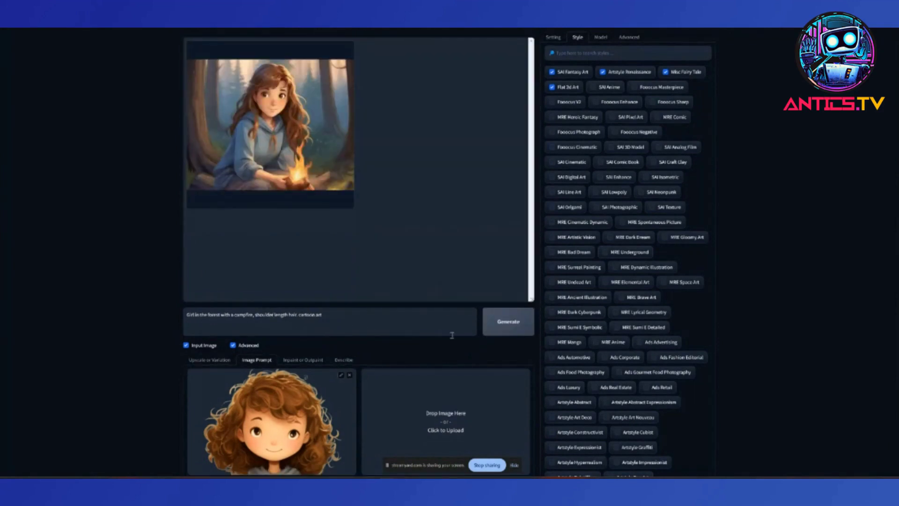
left_click(509, 328)
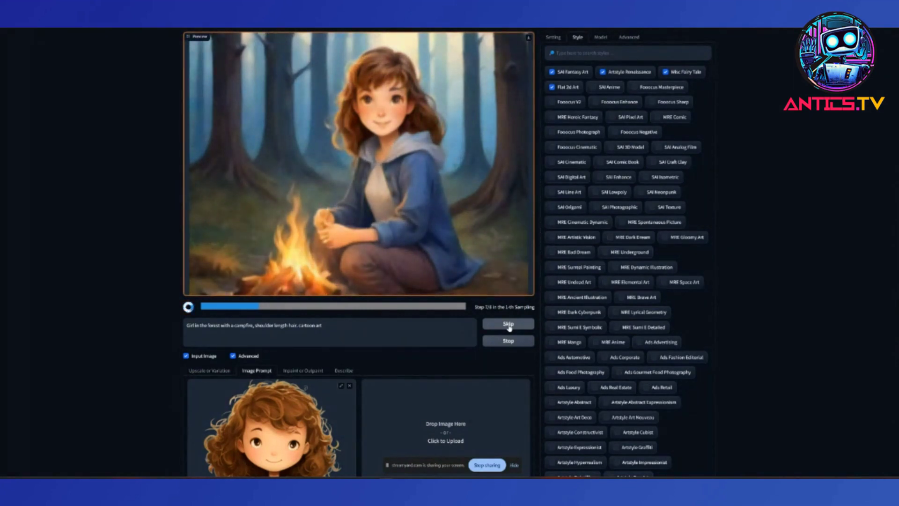
left_click(508, 324)
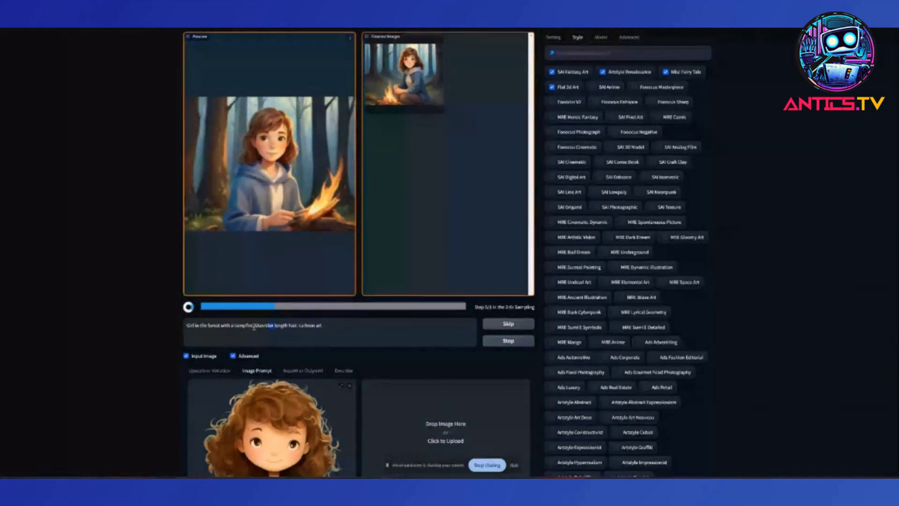
- Highlight the phrase "shoulder length hair" in the prompt
double_click(257, 326)
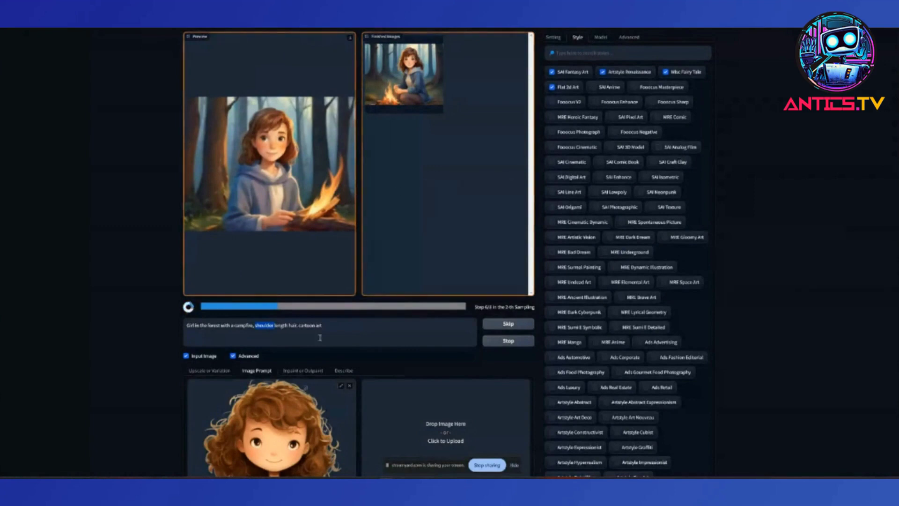
left_click(275, 331)
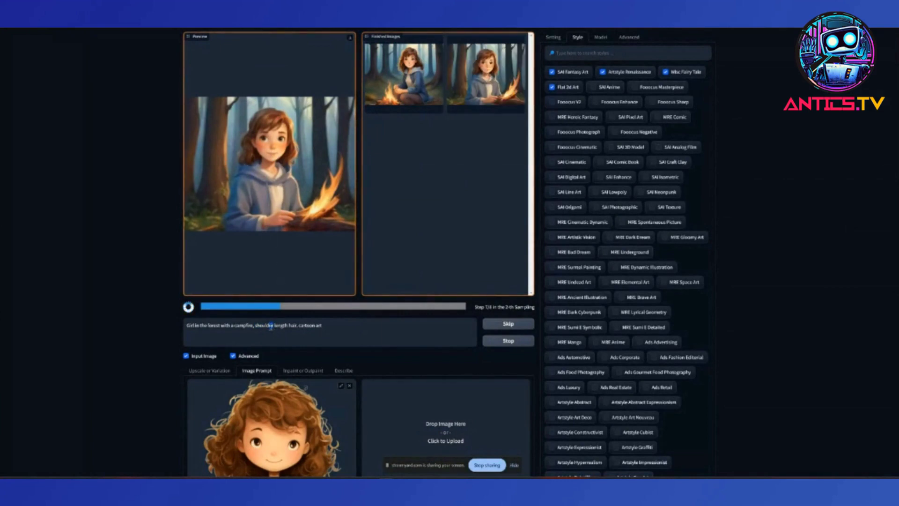
left_click_drag(256, 325, 297, 327)
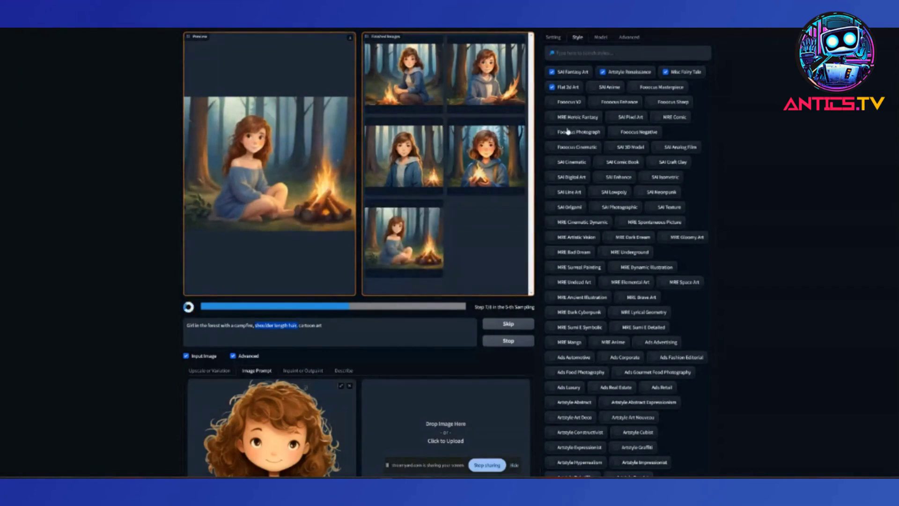
- Open the fourth result of the girl holding the fire, enlarge it, and close the enlarged view
left_click(498, 148)
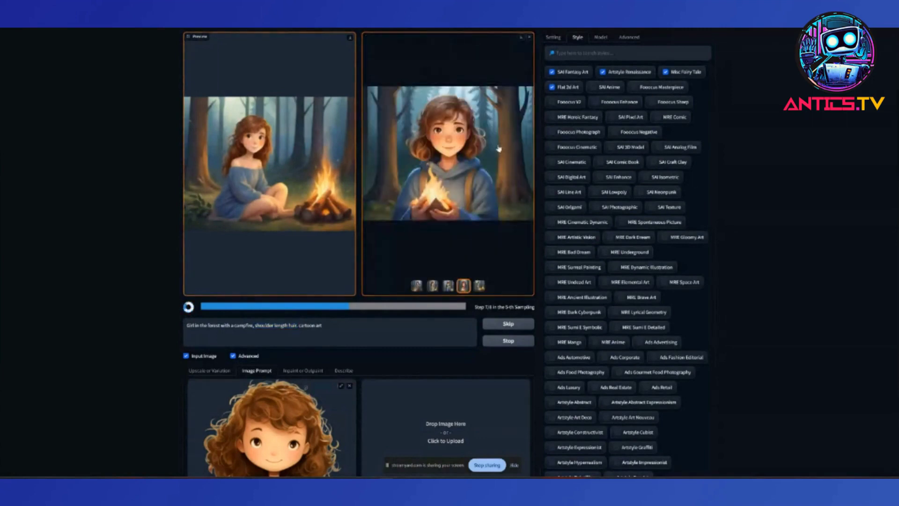
left_click(498, 149)
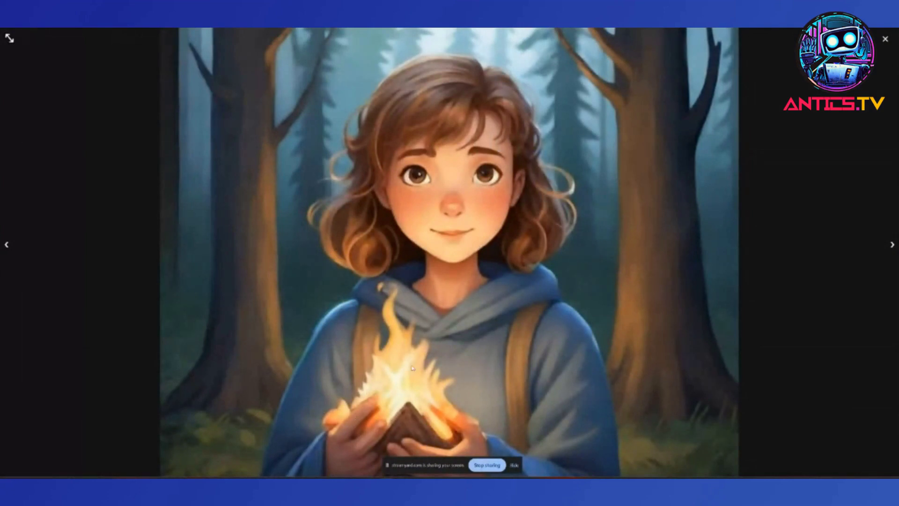
key("Escape")
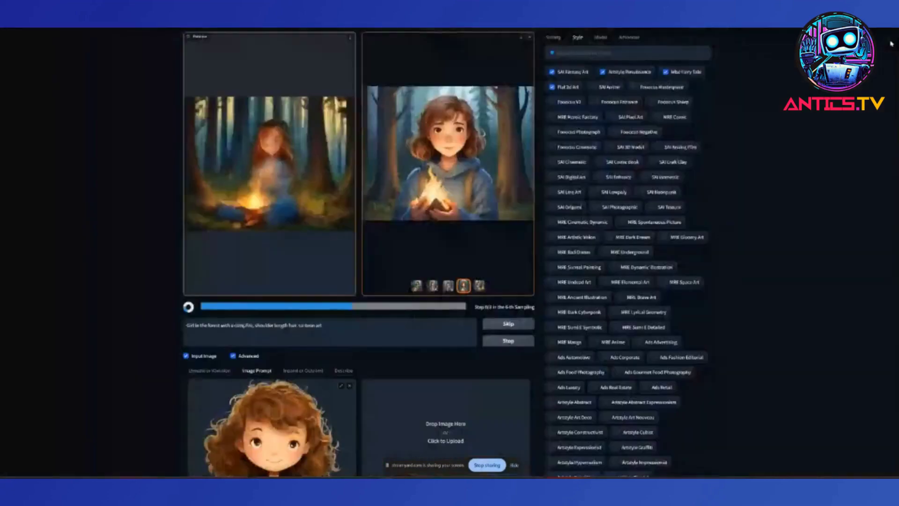
- View the third and fifth results, and compare all five finished images one after another from the first
left_click(449, 285)
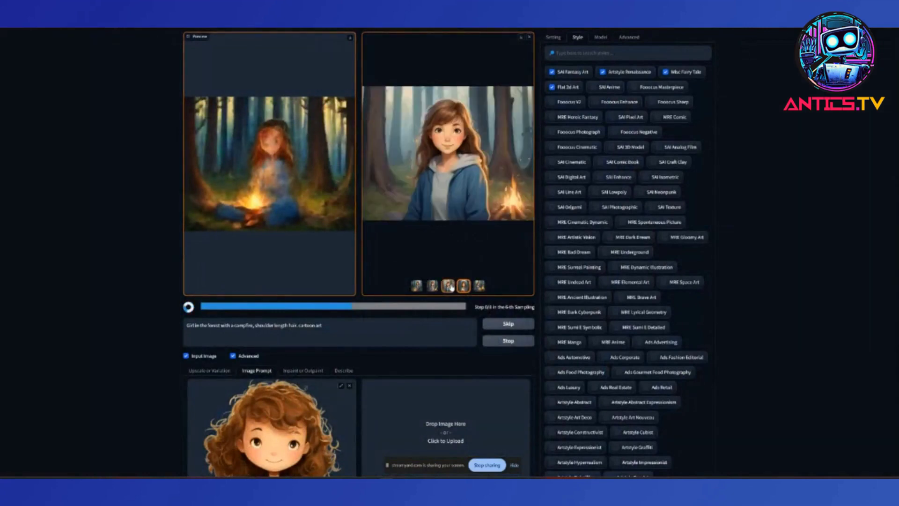
left_click(480, 285)
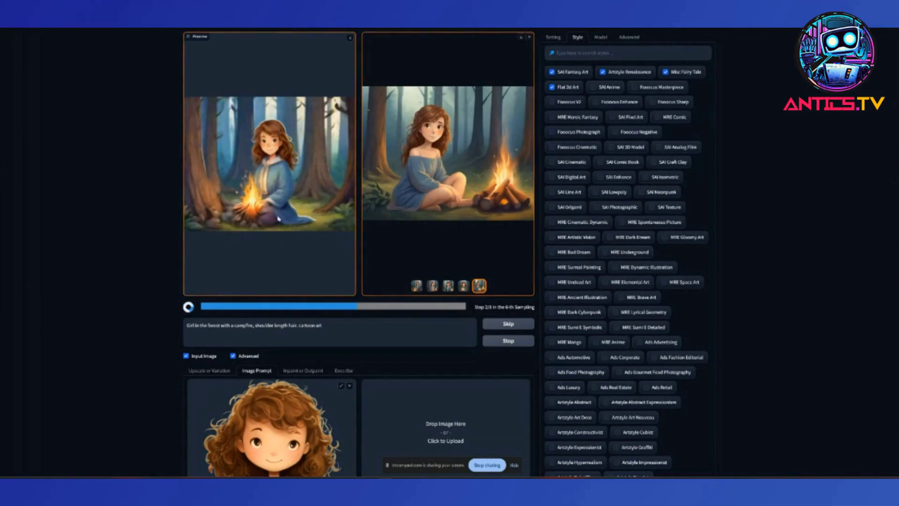
left_click(416, 286)
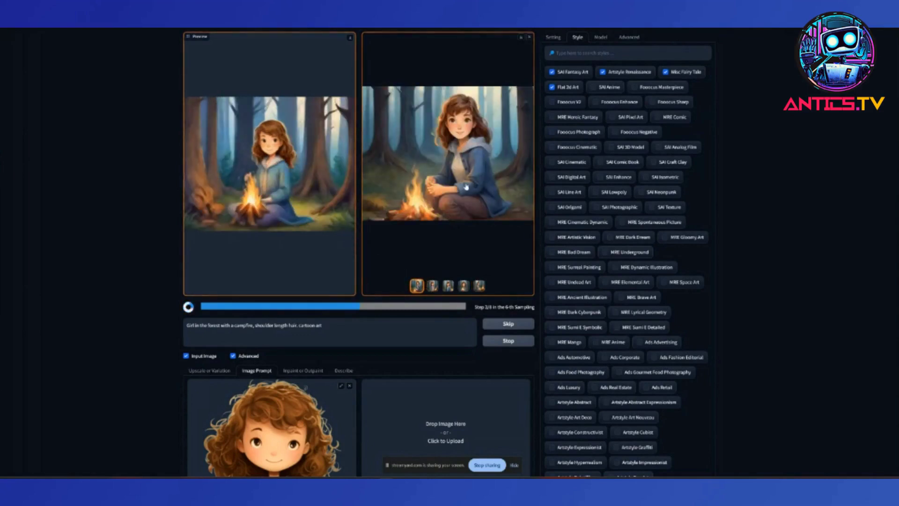
left_click(432, 286)
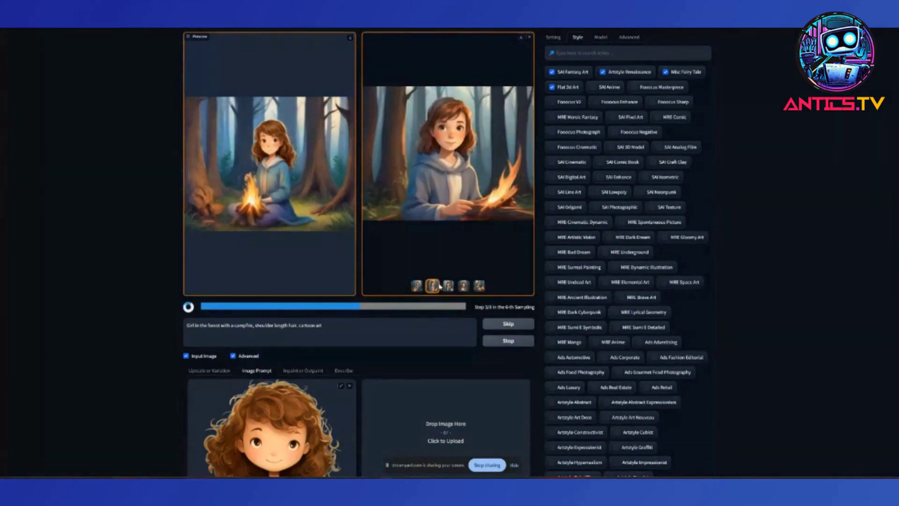
left_click(450, 286)
left_click(464, 287)
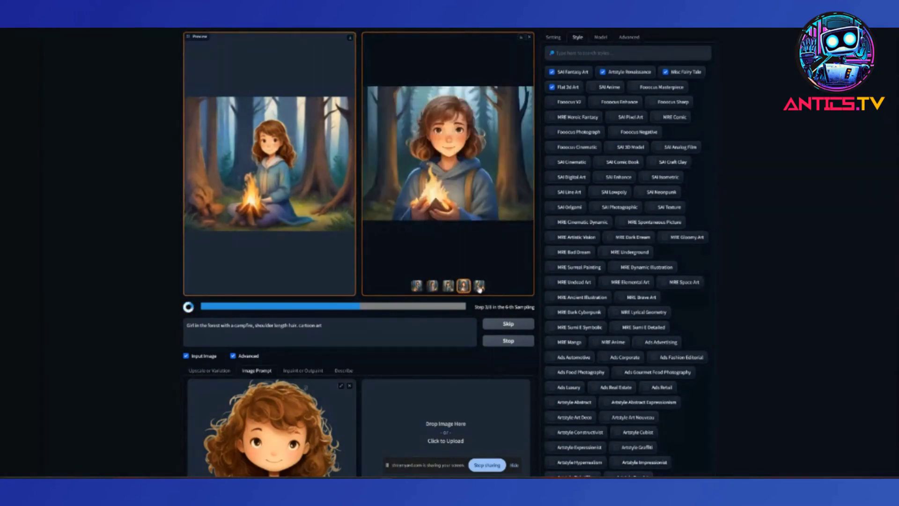
left_click(479, 286)
- Find the Pencil Sketch Drawing style in the style list and enable it
scroll(482, 262, "down", 4)
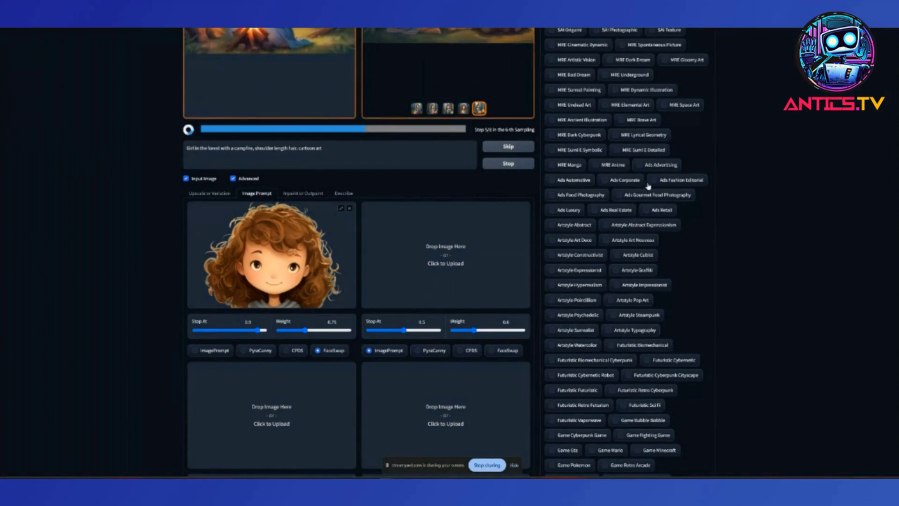
scroll(633, 190, "down", 3)
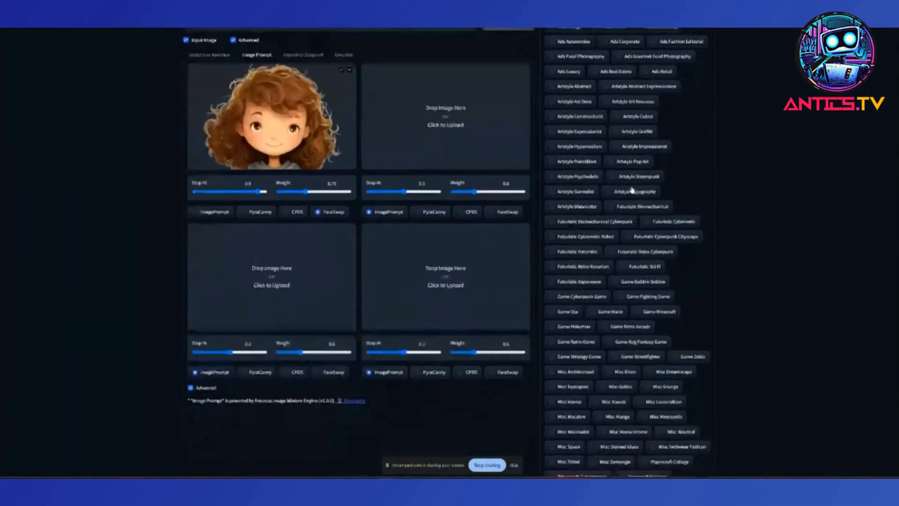
scroll(632, 190, "down", 4)
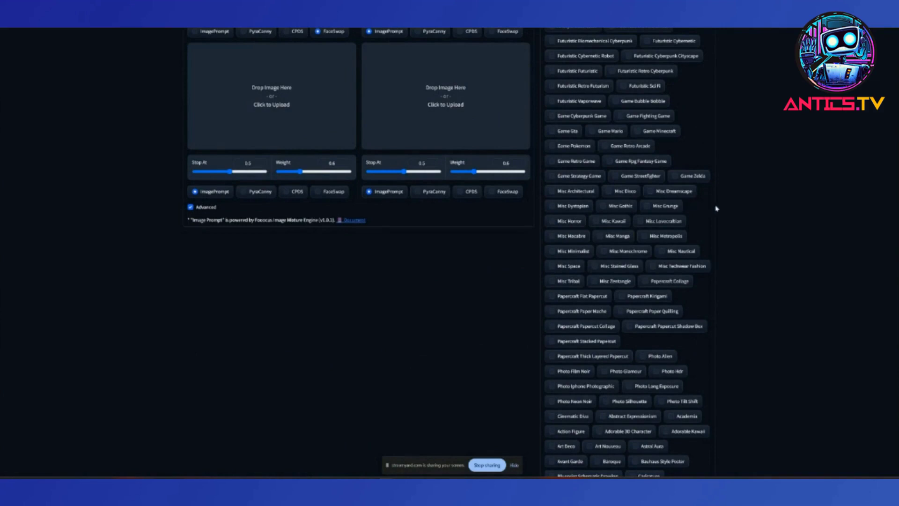
scroll(716, 208, "down", 8)
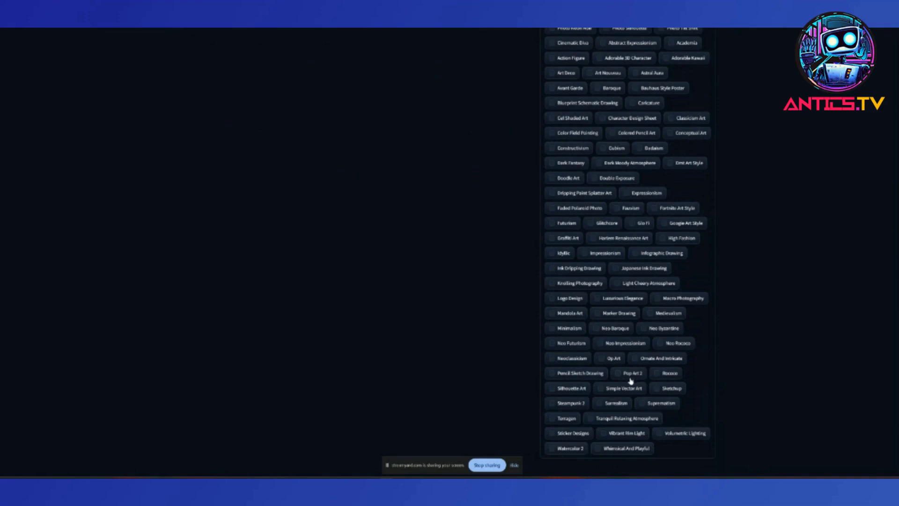
left_click(562, 378)
scroll(751, 202, "up", 15)
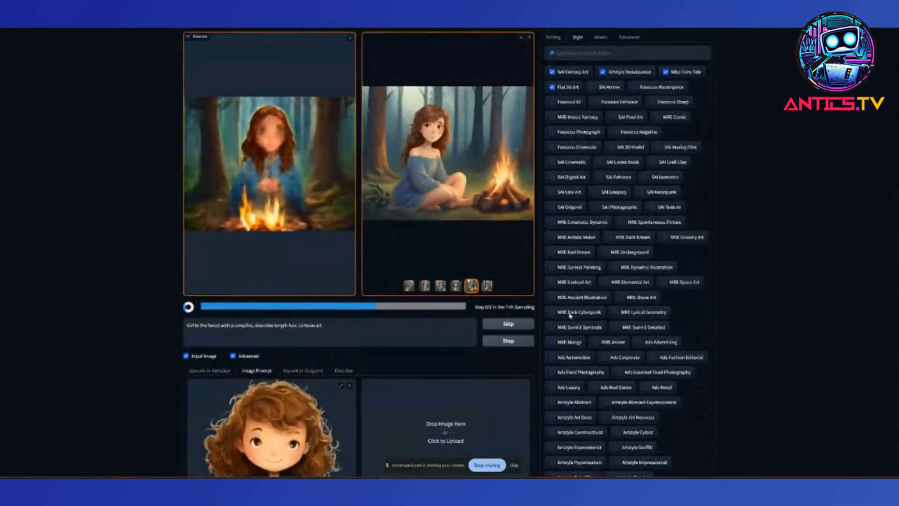
- Stop the running batch, look through the finished images in the gallery, and open the third one
left_click(508, 341)
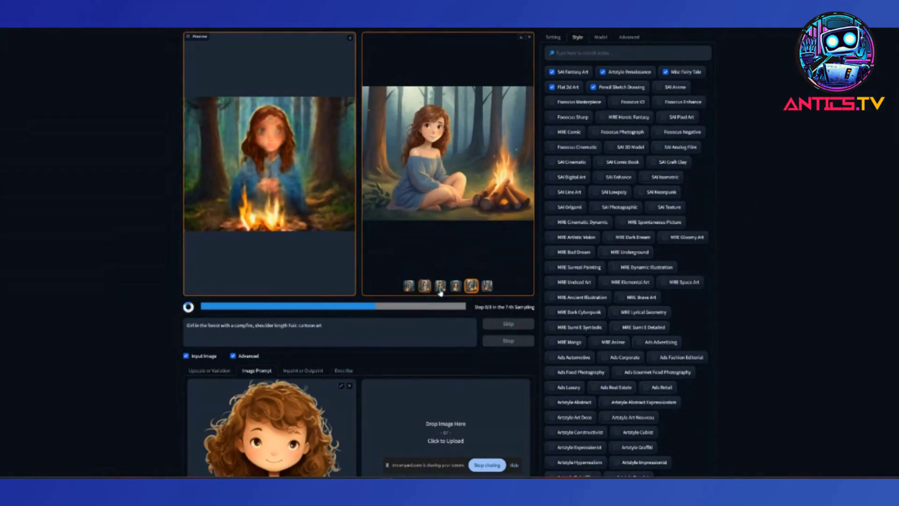
left_click(455, 286)
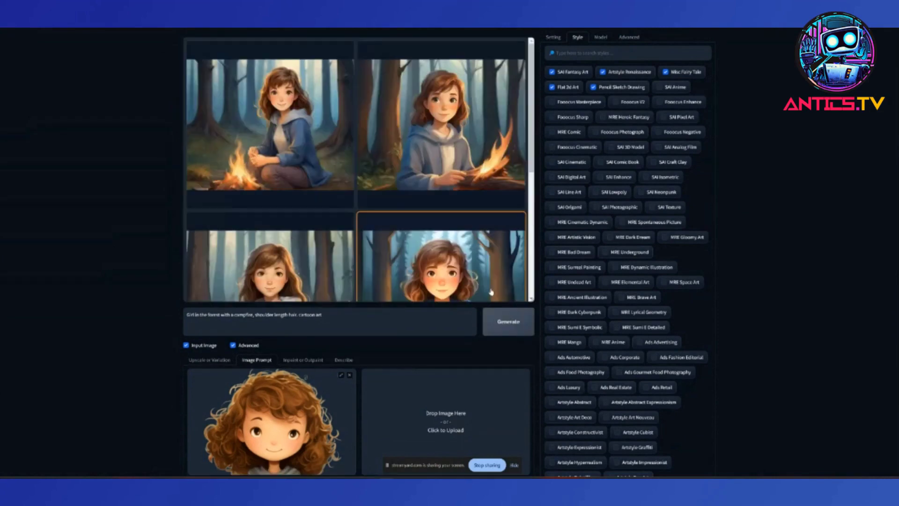
scroll(474, 192, "down", 3)
scroll(468, 211, "down", 3)
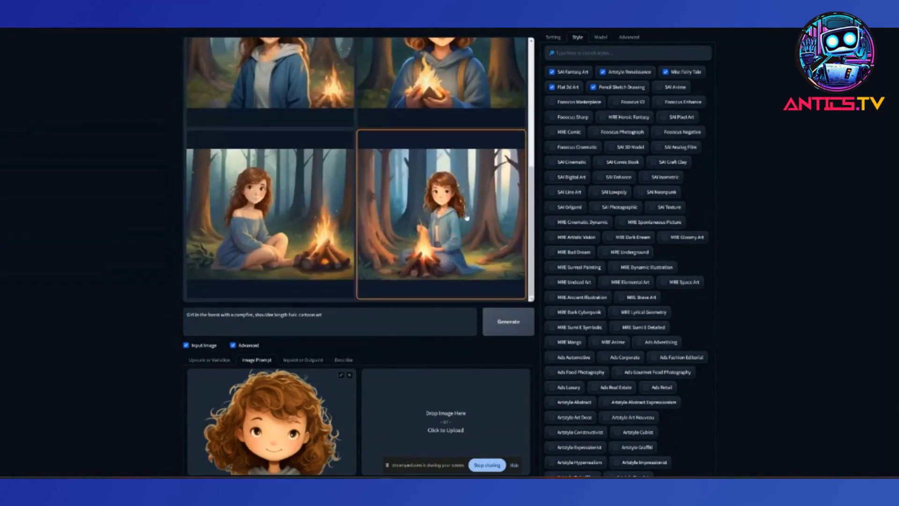
scroll(375, 205, "up", 1)
scroll(328, 201, "up", 2)
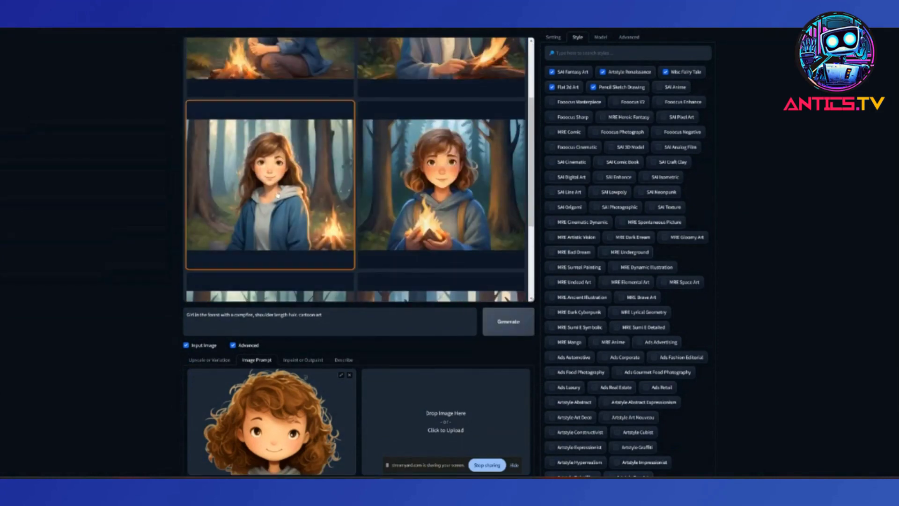
left_click(277, 196)
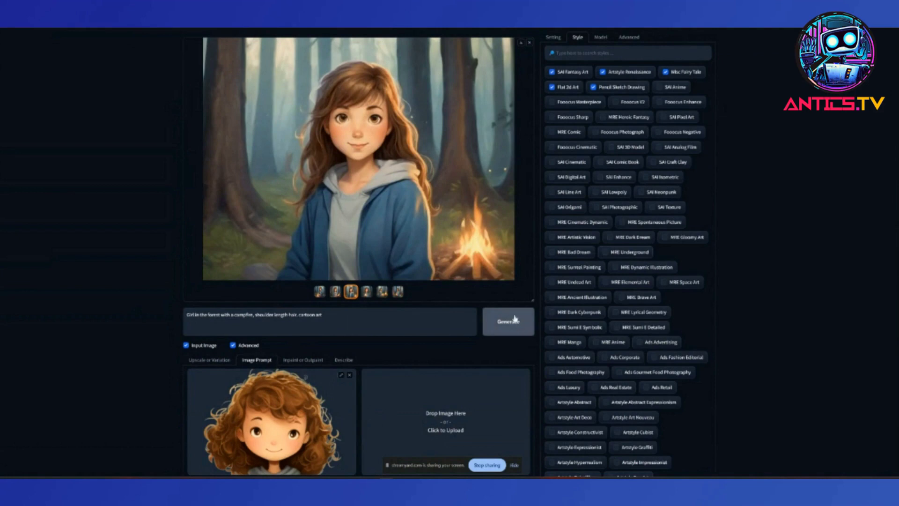
- Disable every enabled style except Misc Fairy Tale and generate a new batch of campfire images
left_click(553, 73)
left_click(553, 87)
left_click(594, 88)
left_click(506, 323)
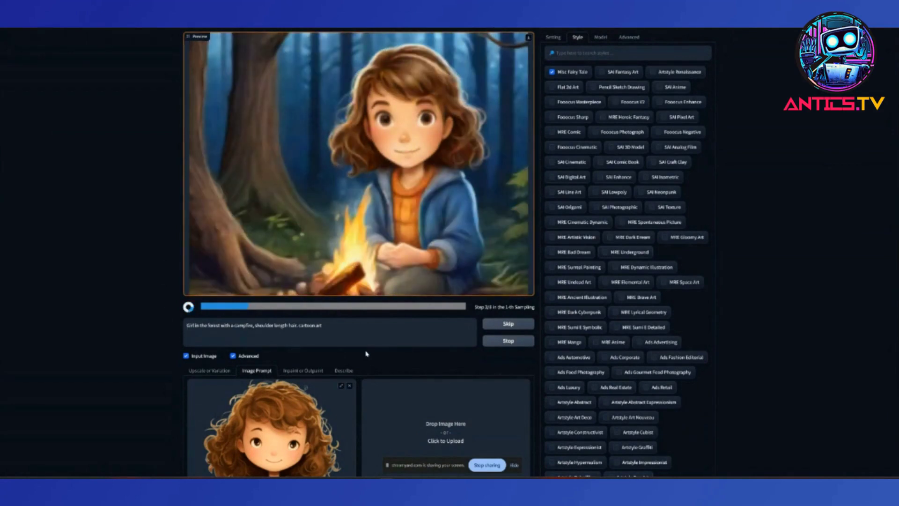
- Change the start of the prompt to "8 year old girl in the forest 5 feet away from a campfire"
type("8 year old(")
key("Right")
key("Right")
key("Right")
key("Right")
type(")")
type("5 feet away from")
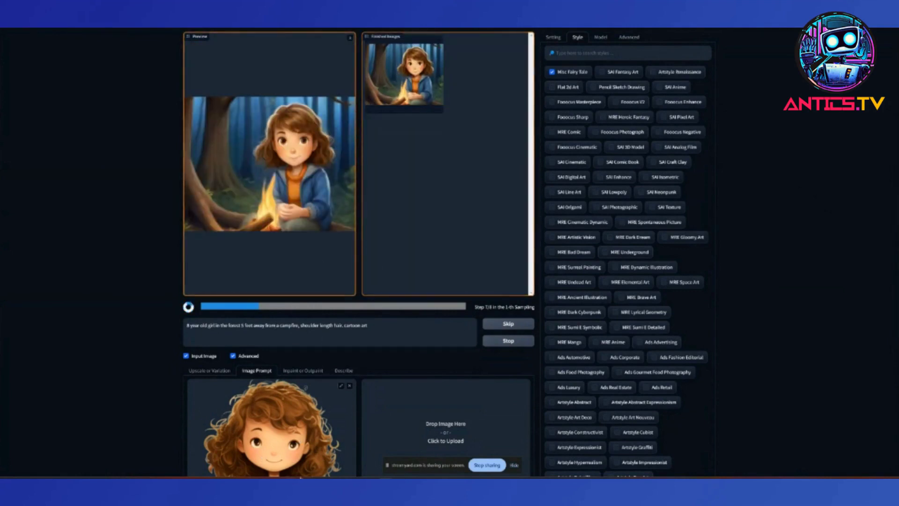
- Enlarge the first Misc Fairy Tale result, close the enlarged view, and stop the running batch
left_click(434, 105)
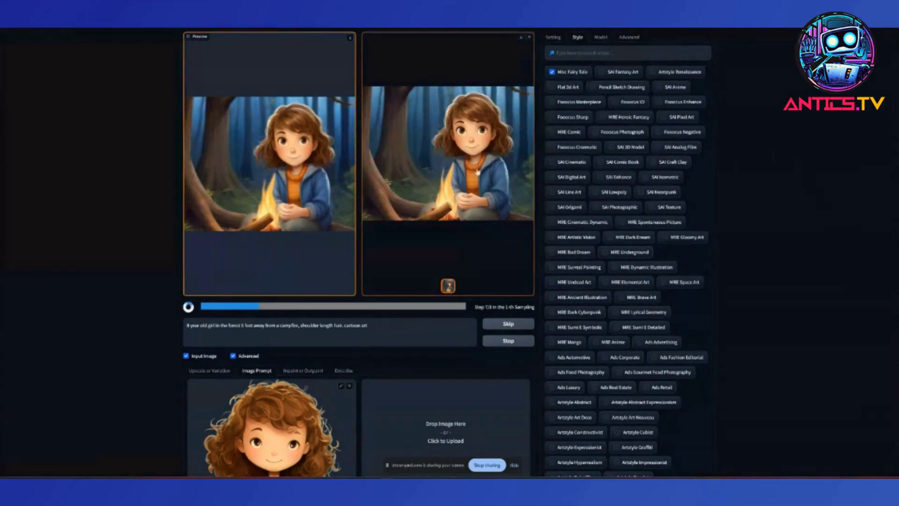
left_click(452, 164)
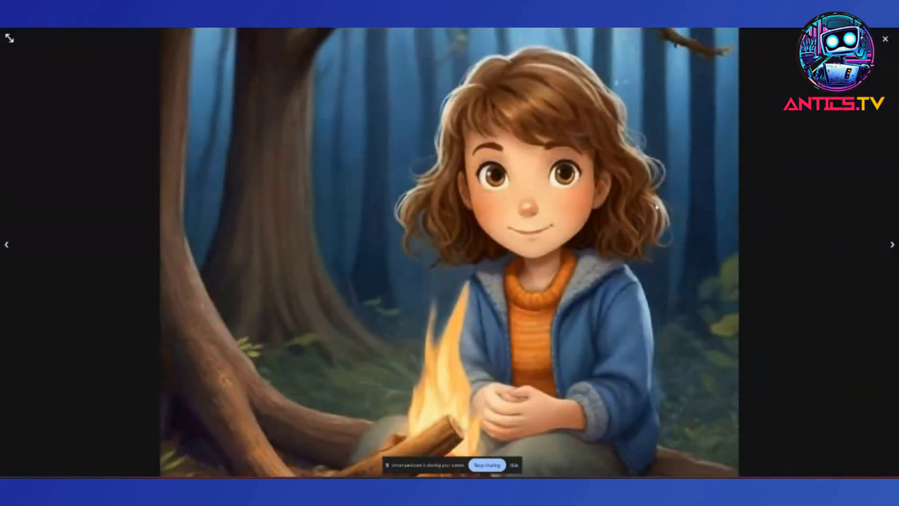
left_click(886, 38)
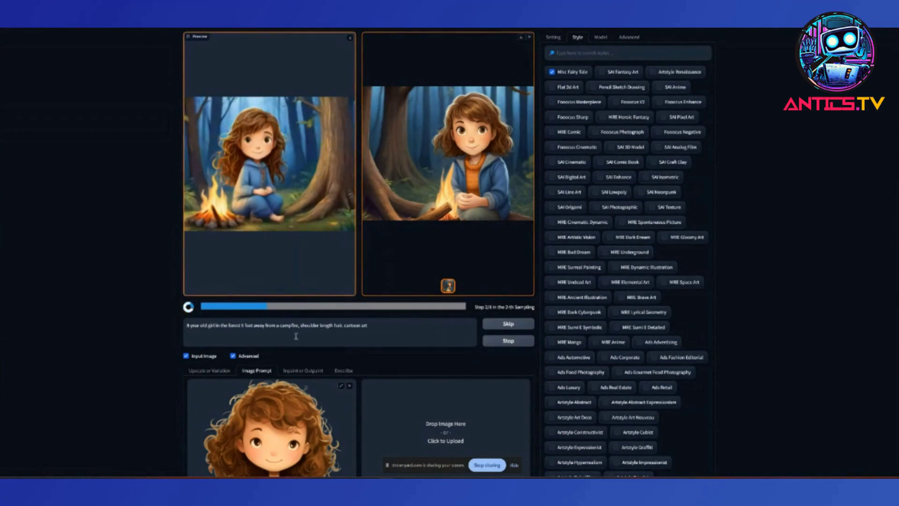
left_click(509, 341)
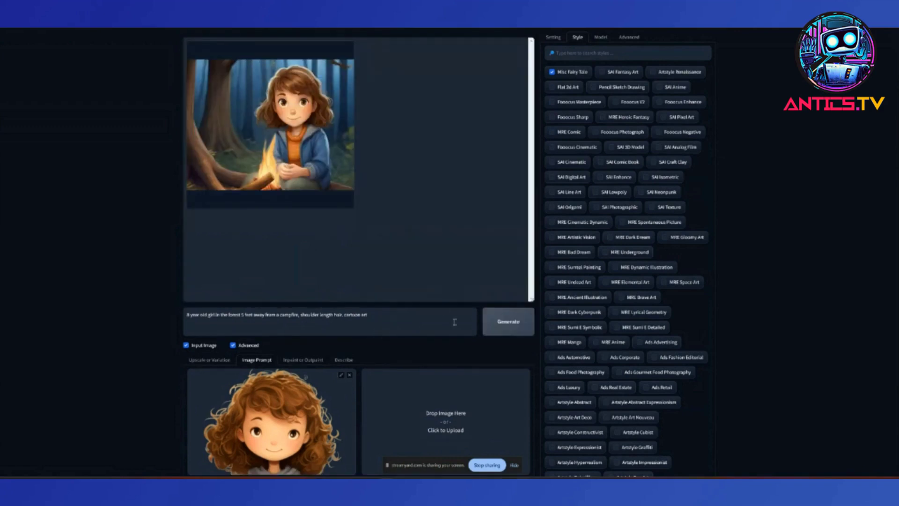
- Enlarge the finished image of the girl in the blue jacket, save it to Downloads as a PNG, and close the enlarged view
left_click(282, 122)
left_click(423, 158)
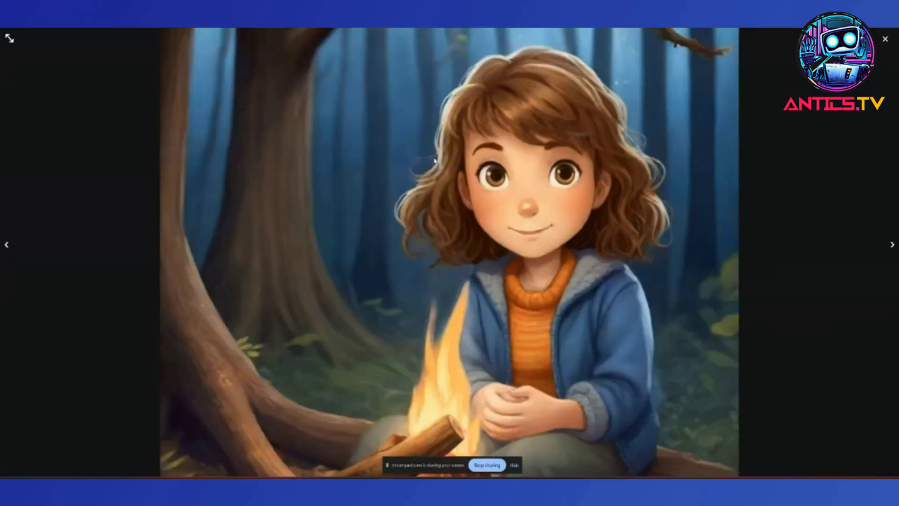
left_click(522, 177)
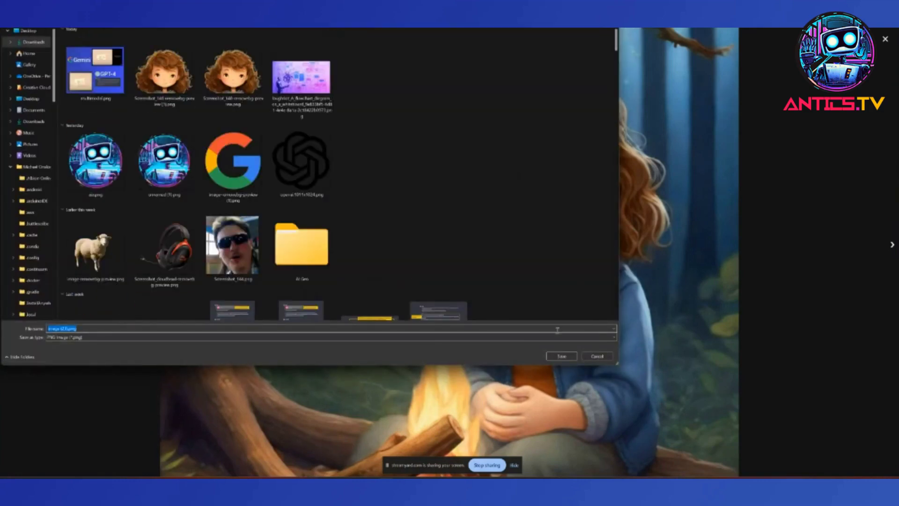
left_click(561, 356)
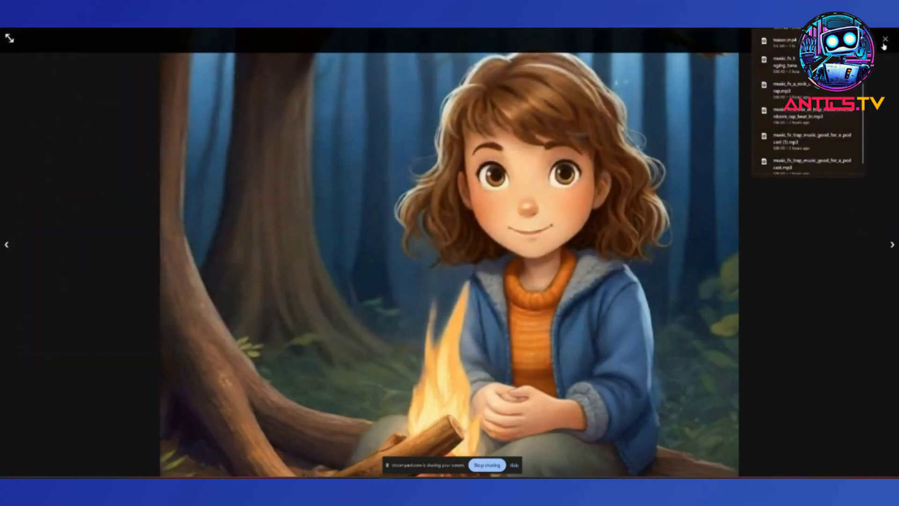
left_click(885, 39)
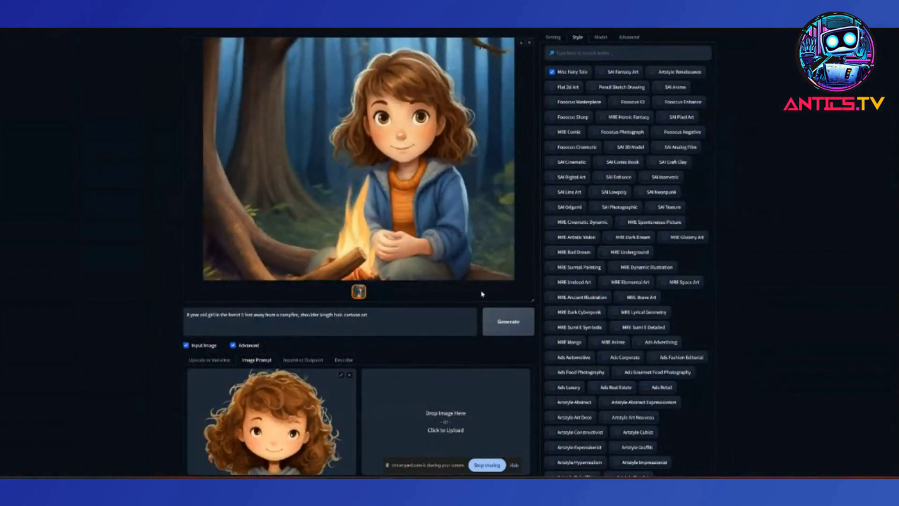
- Generate a new batch from the revised campfire prompt, then enlarge the first finished image and close it
left_click(509, 321)
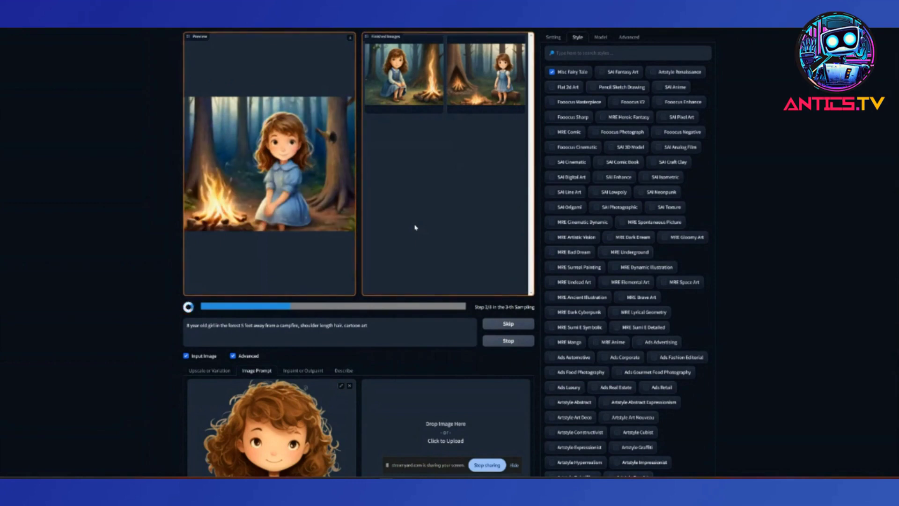
left_click(424, 89)
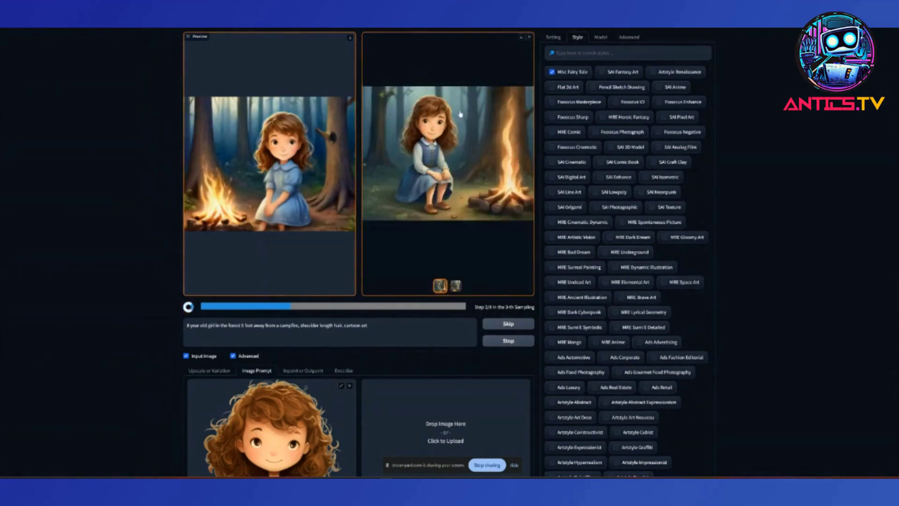
left_click(459, 114)
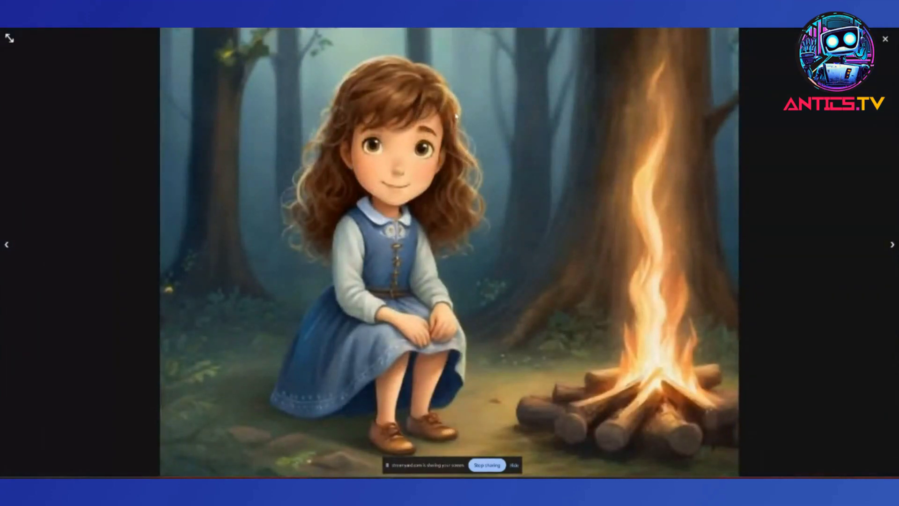
left_click(799, 147)
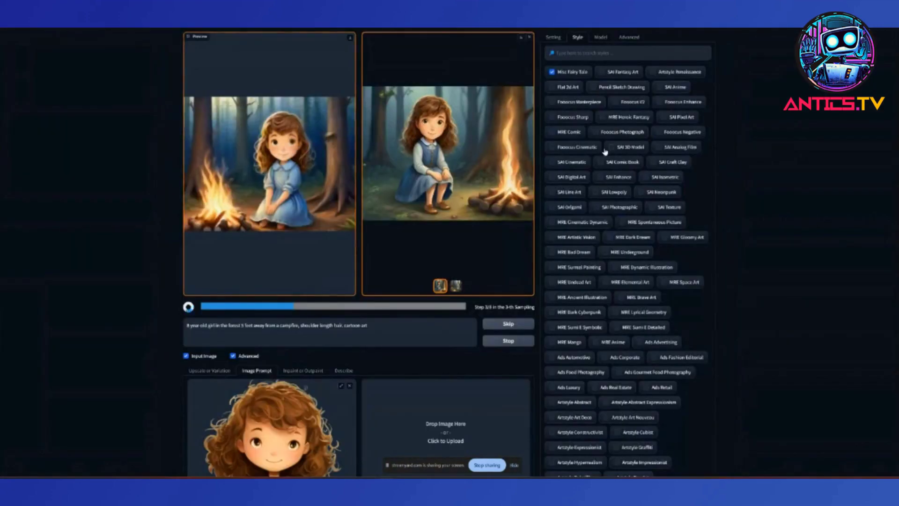
- Show the generation settings and compare the finished images one by one, from the fourth back to the first
left_click(554, 37)
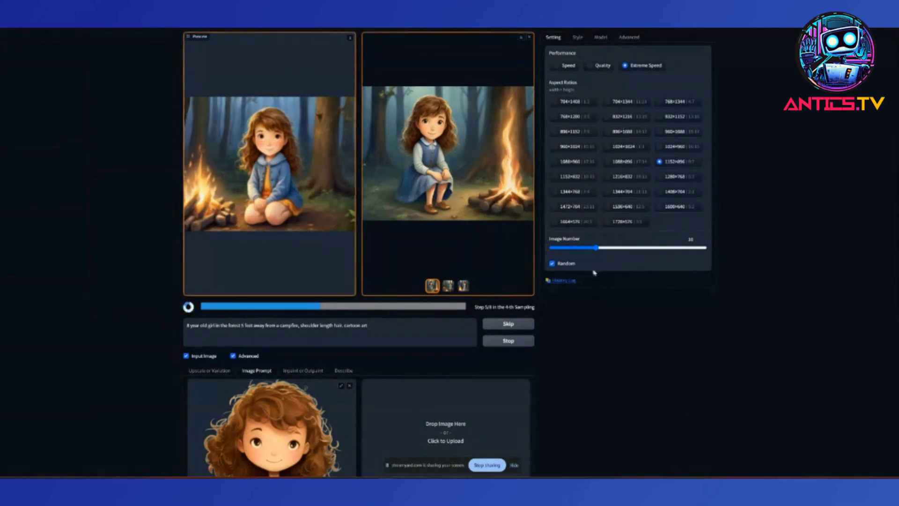
scroll(534, 266, "down", 3)
scroll(533, 266, "up", 2)
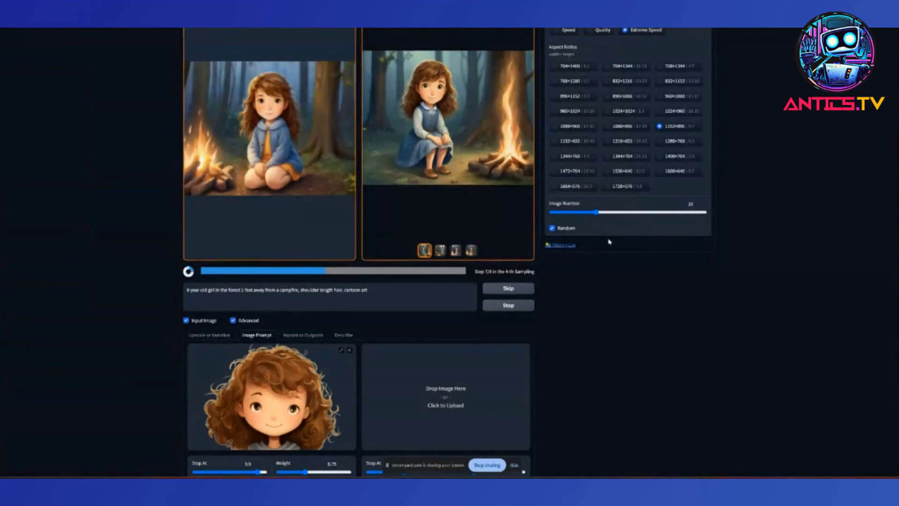
left_click(472, 251)
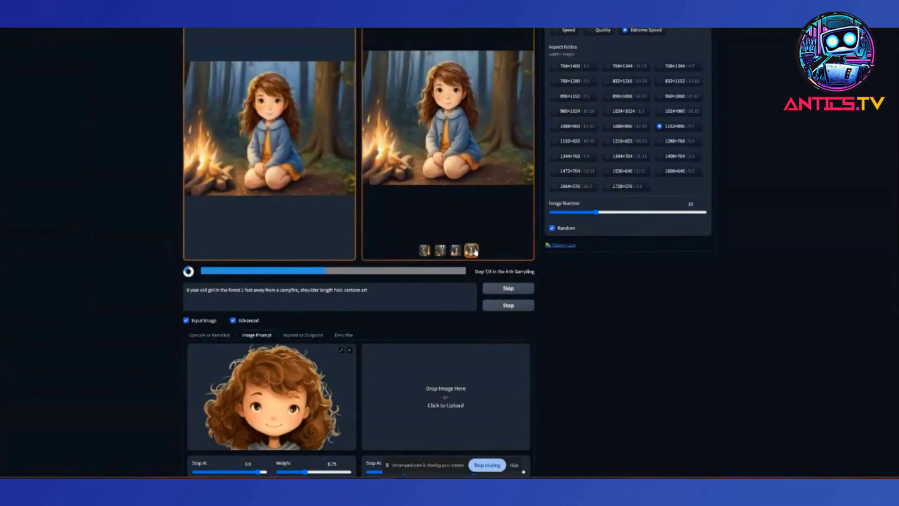
left_click(457, 251)
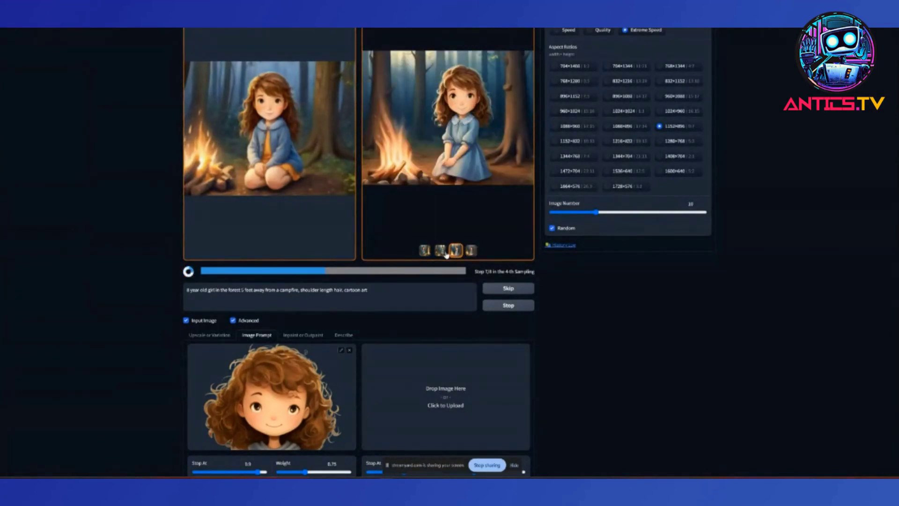
left_click(442, 252)
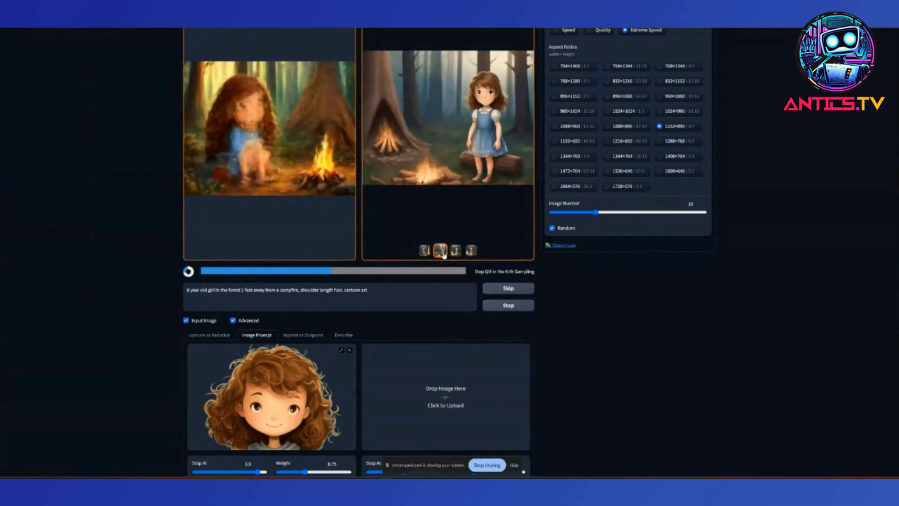
left_click(424, 251)
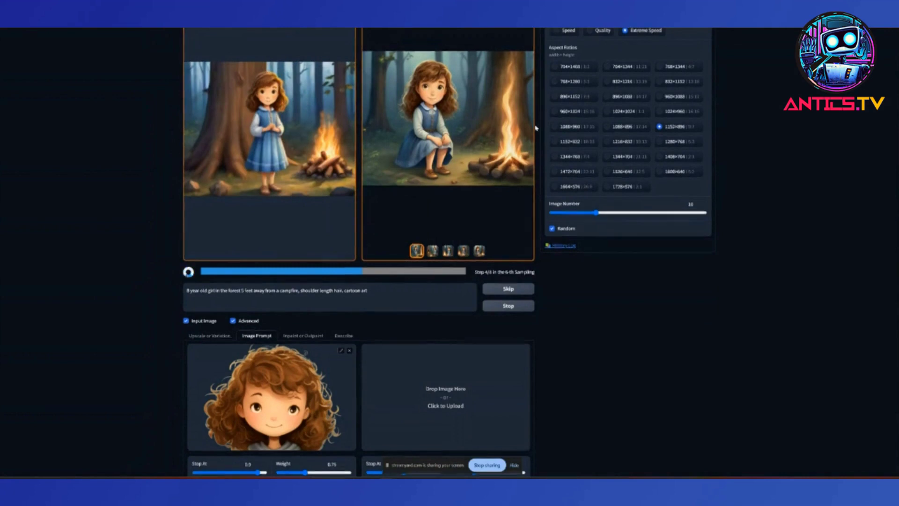
- Examine the first finished image, the girl sitting in a blue dress, at full size and close the enlarged view
scroll(539, 108, "up", 1)
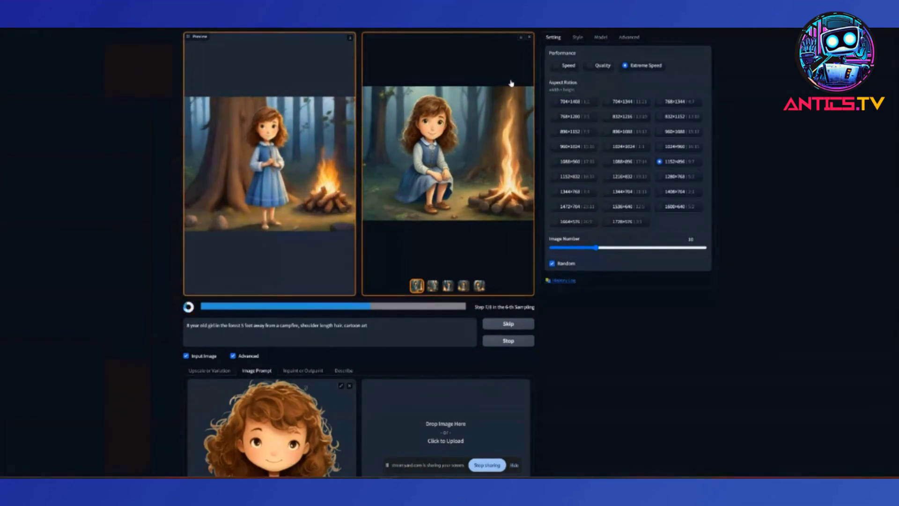
left_click(479, 131)
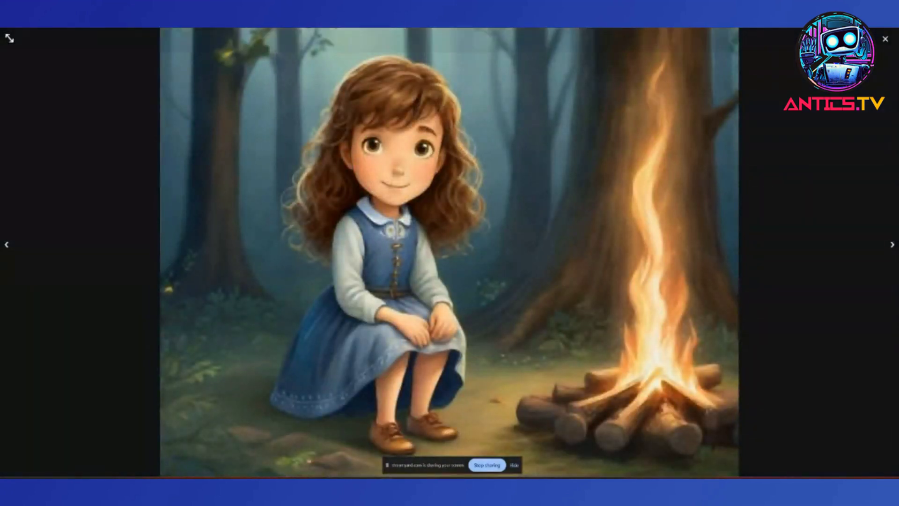
key("Escape")
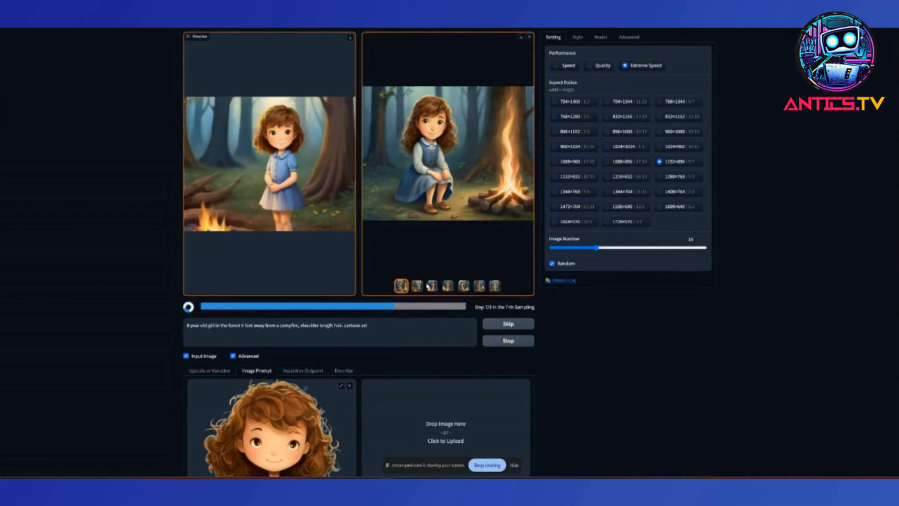
- Enlarge the seventh finished image, the girl standing with folded hands, and save it as a PNG image
left_click(496, 286)
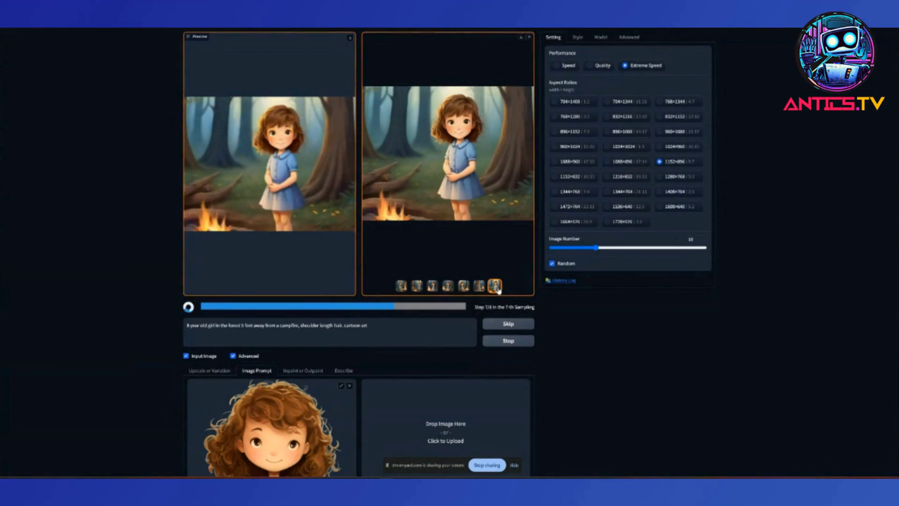
left_click(480, 162)
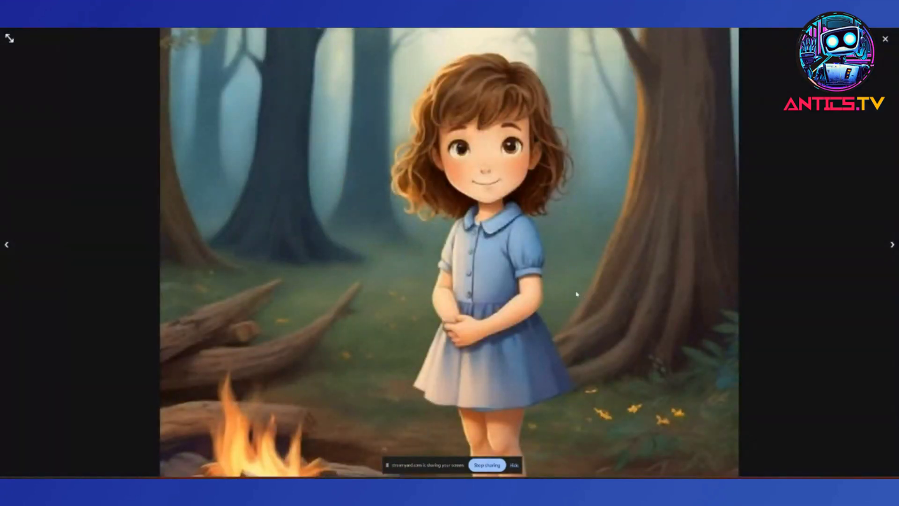
right_click(328, 124)
left_click(350, 148)
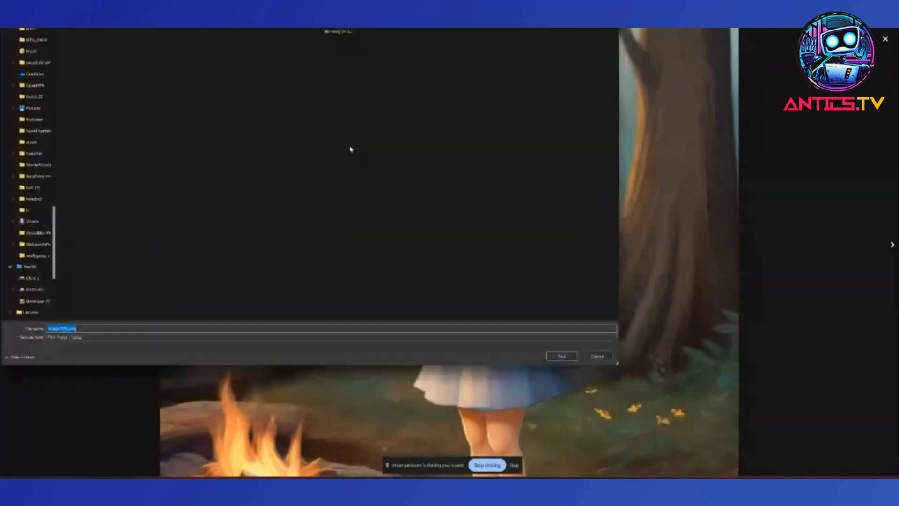
left_click(562, 355)
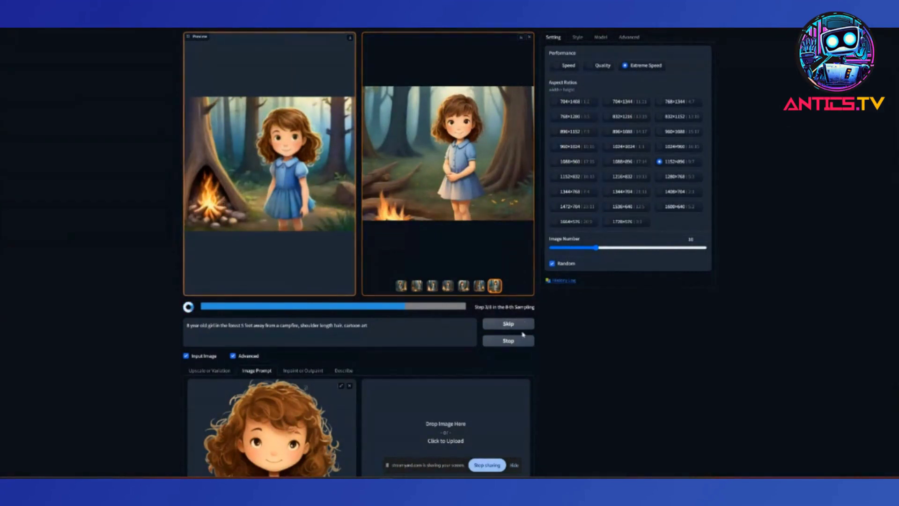
- Stop the running batch and look through all its finished images in the gallery
left_click(519, 346)
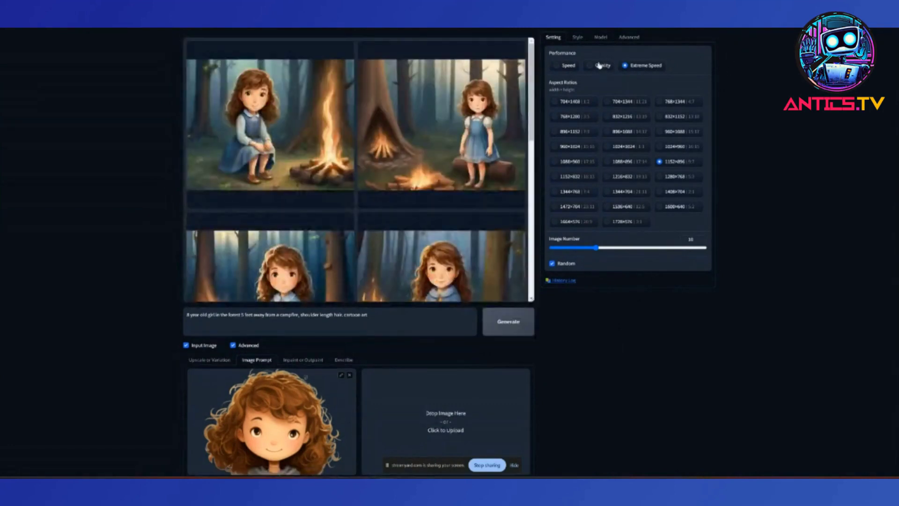
scroll(446, 116, "down", 5)
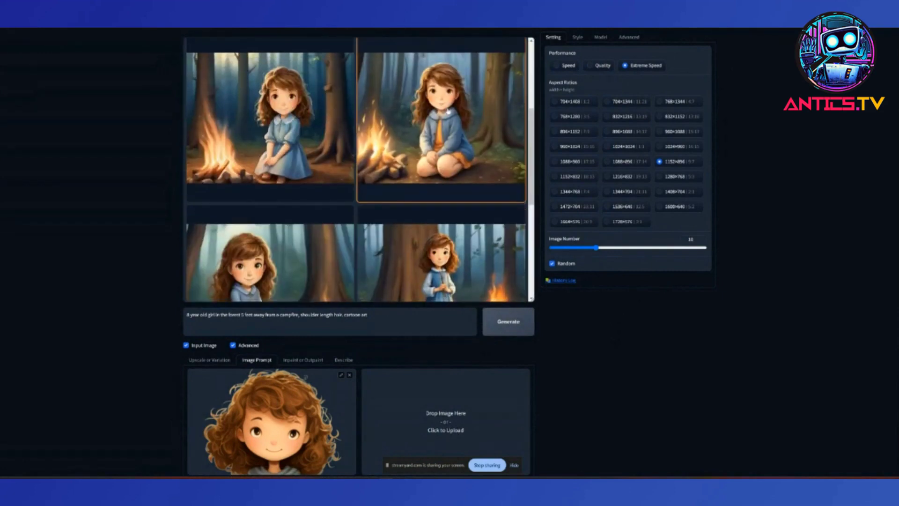
scroll(455, 115, "down", 2)
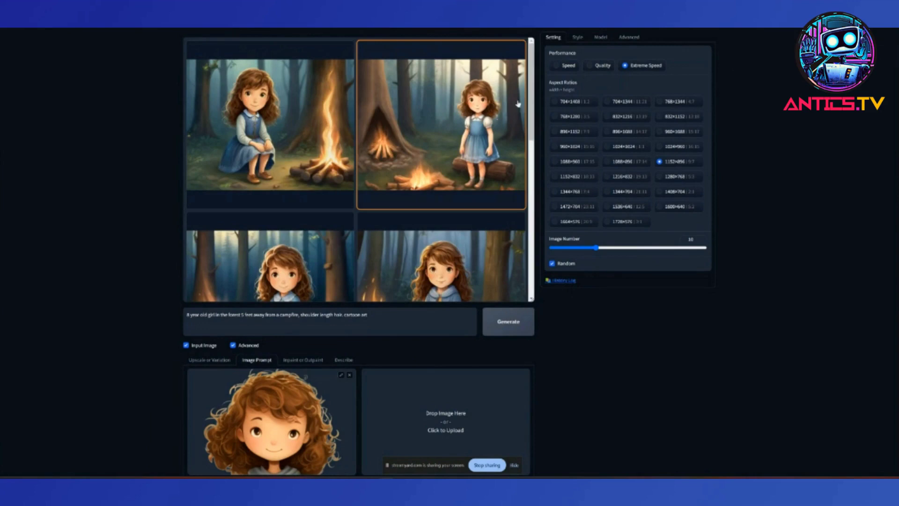
- Enlarge the second gallery image, the girl standing by the log, save it as a PNG, and close the enlarged view
left_click(434, 132)
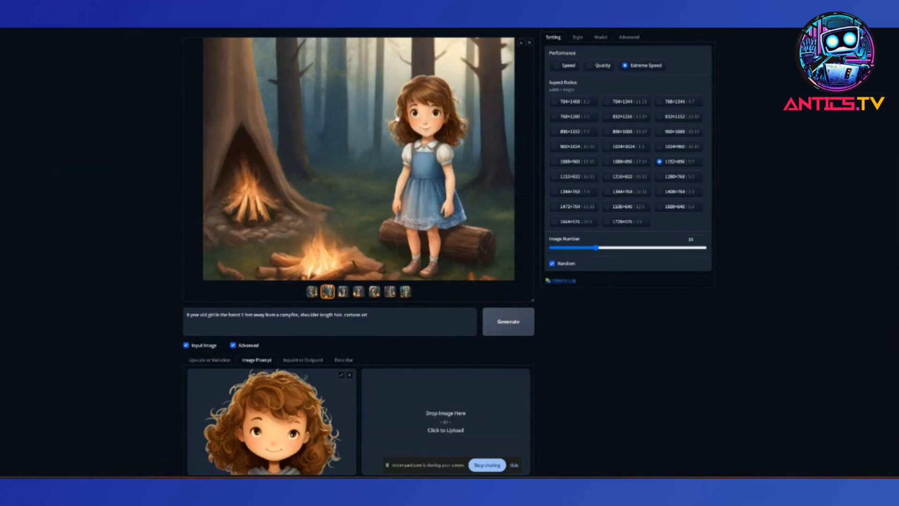
left_click(370, 143)
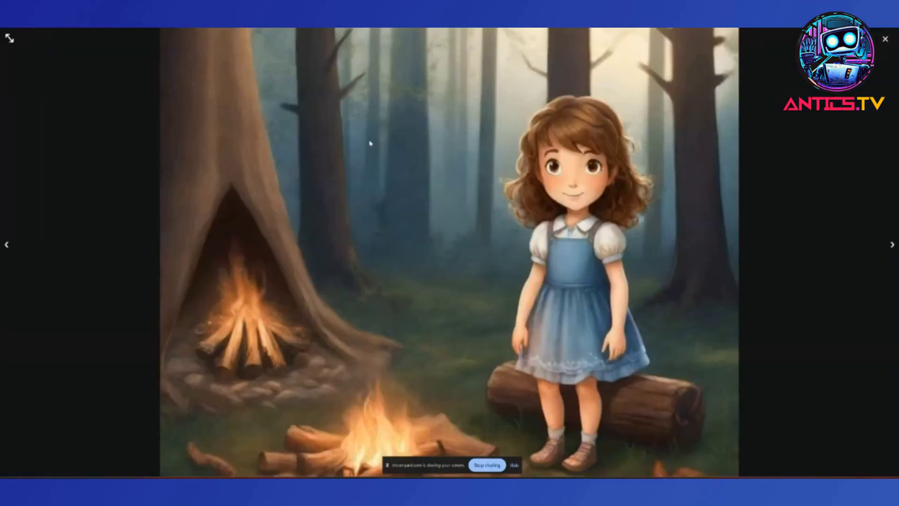
right_click(466, 135)
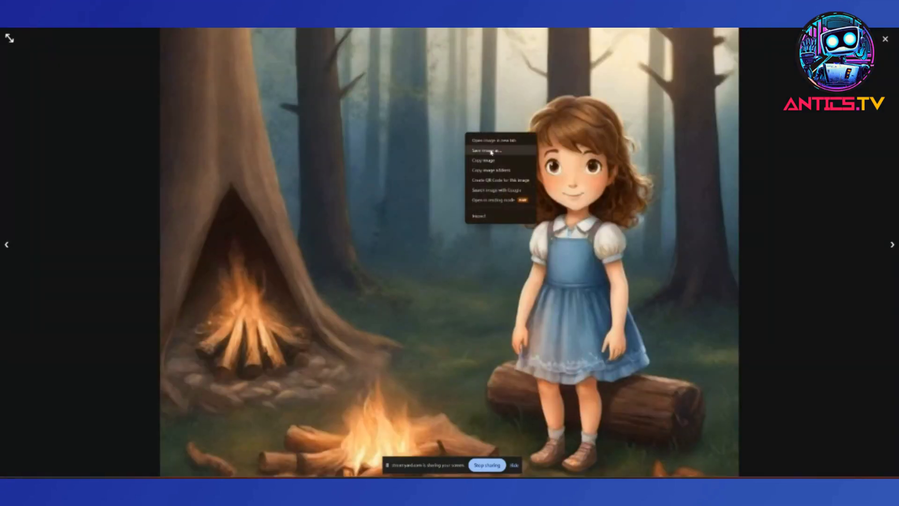
left_click(491, 151)
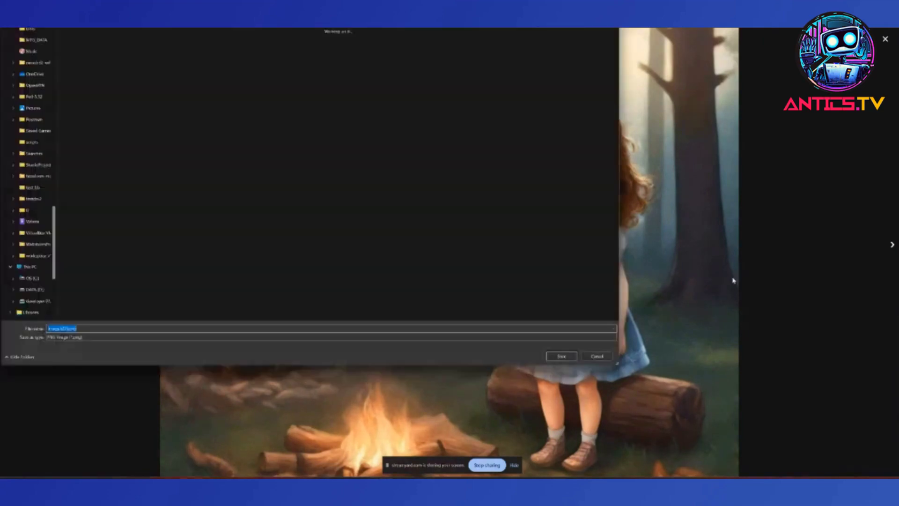
left_click(561, 357)
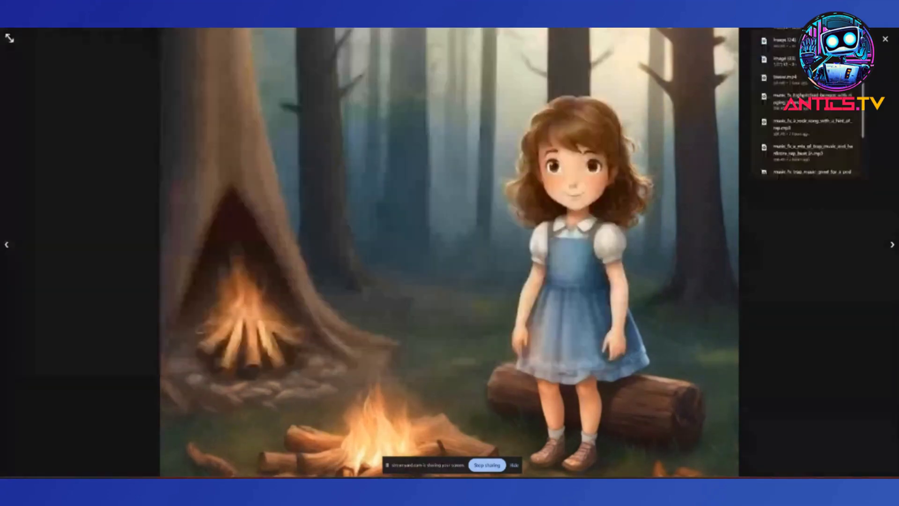
key("Escape")
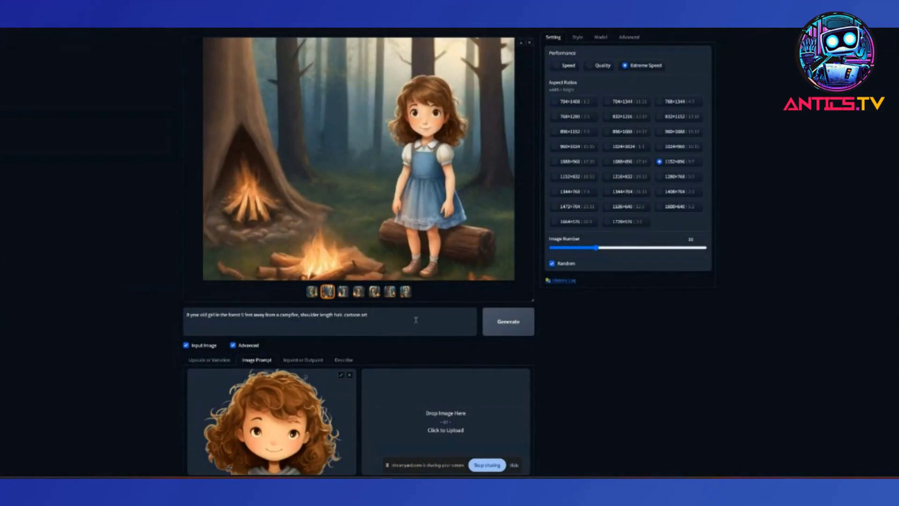
- Try adding the newly saved campfire image from Downloads as the second image prompt, and remove it again
scroll(480, 319, "down", 3)
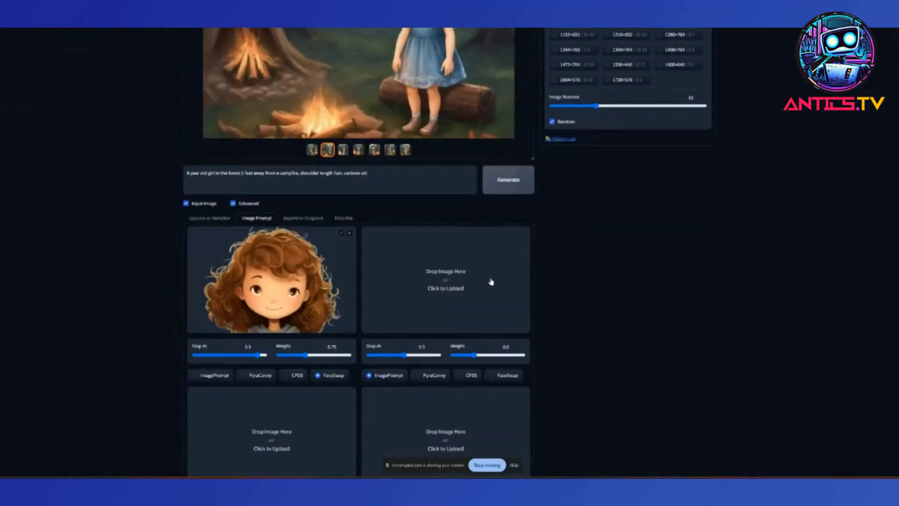
left_click(471, 282)
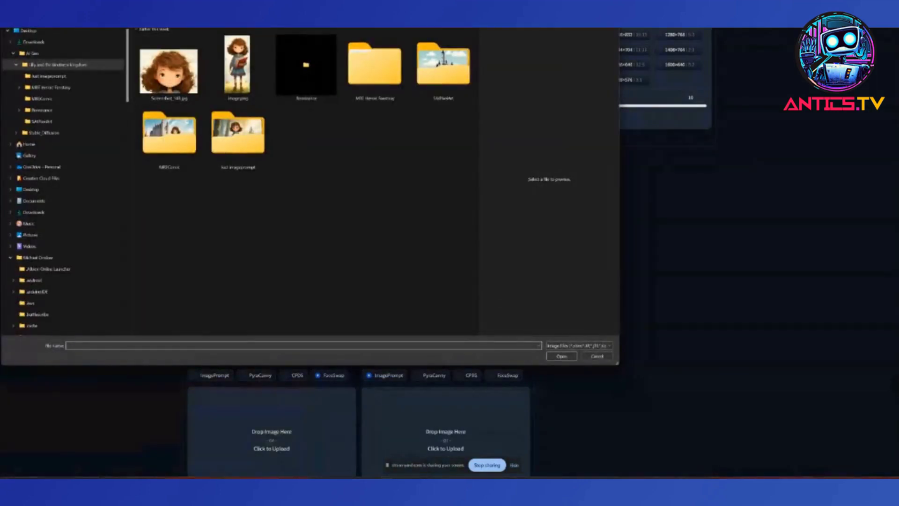
left_click(33, 42)
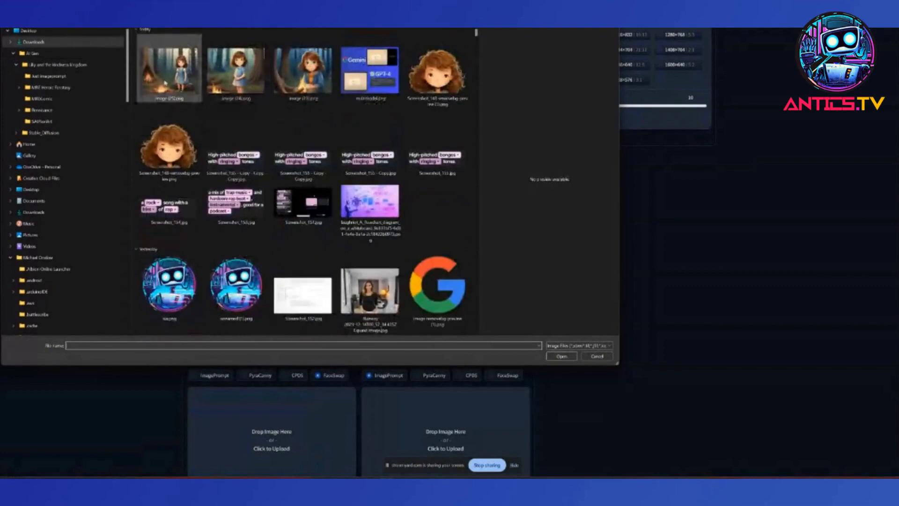
double_click(165, 83)
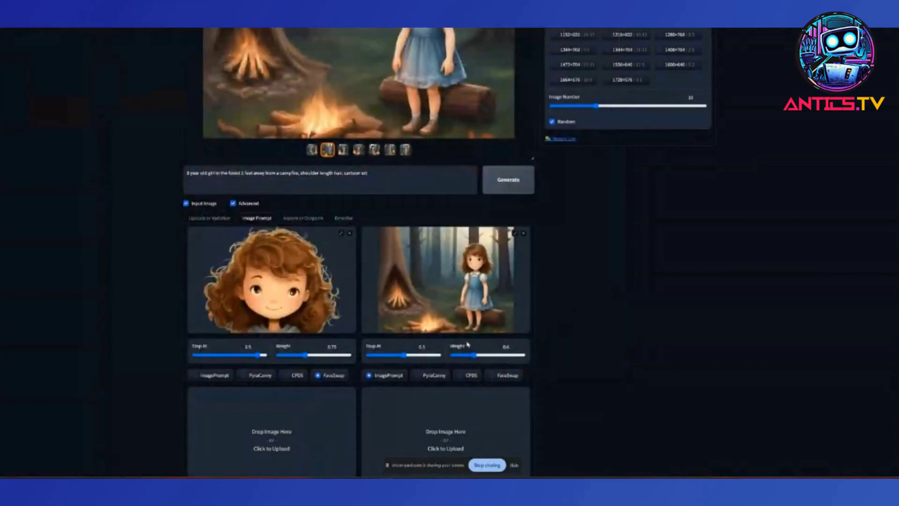
left_click(523, 233)
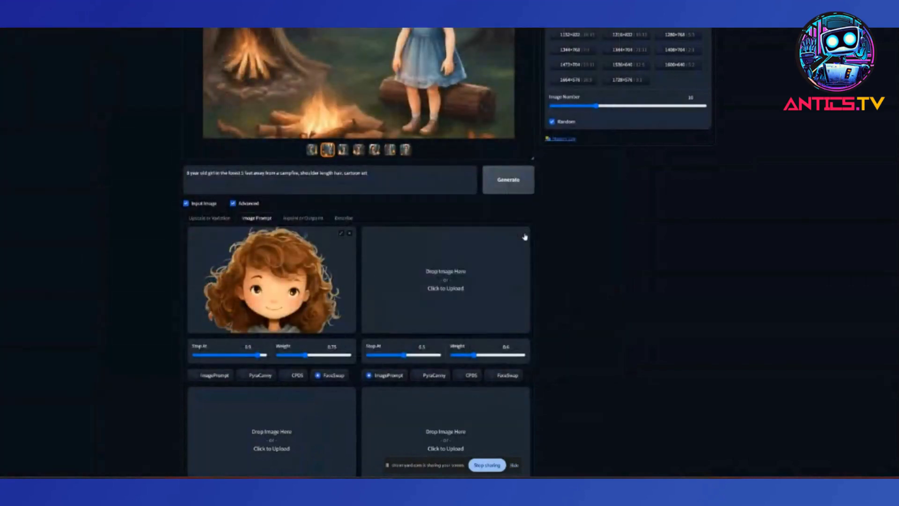
- Load the saved campfire image from Downloads for inpainting and set the method to Modify Content (add objects, change background, etc.)
left_click(299, 219)
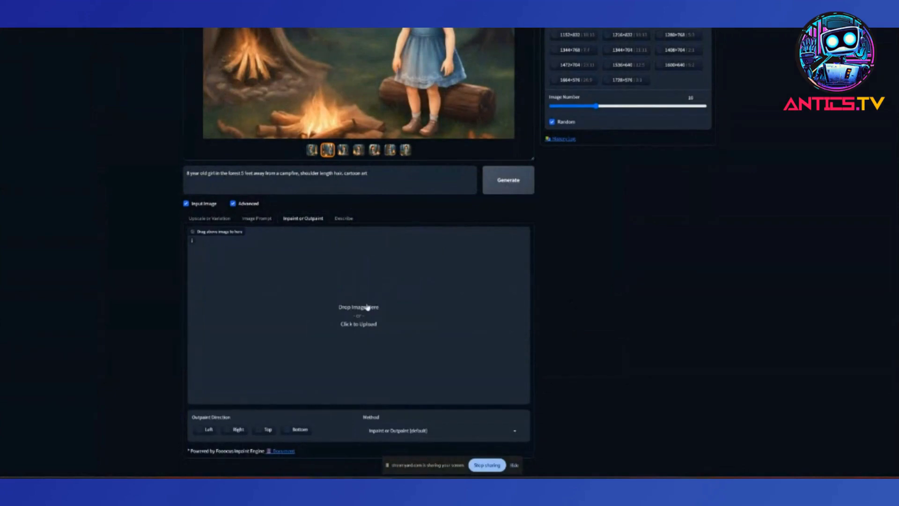
left_click(476, 315)
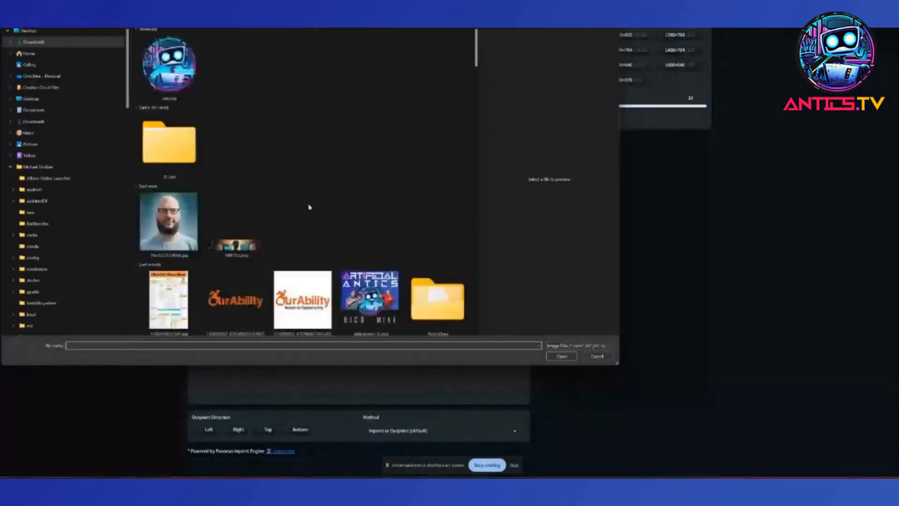
double_click(146, 86)
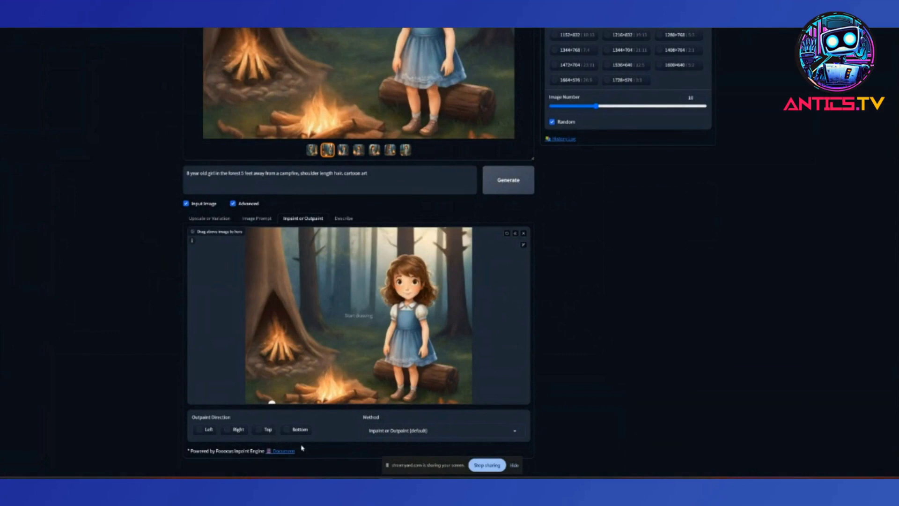
left_click(517, 434)
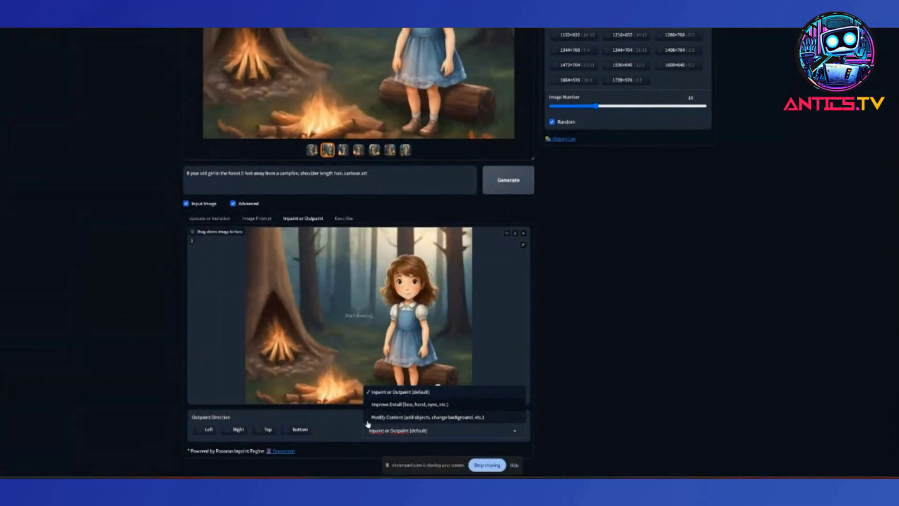
left_click(442, 418)
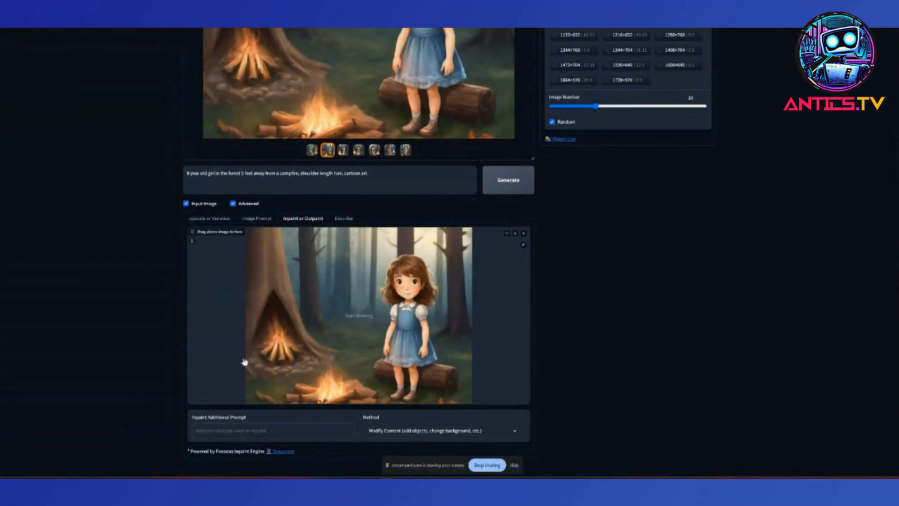
- Paint an inpaint mask covering the entire fire and hollow at the base of the tree
mouse_move(246, 360)
left_mouse_down()
mouse_move(256, 330)
mouse_move(327, 363)
mouse_move(247, 374)
mouse_move(273, 311)
mouse_move(272, 336)
mouse_move(259, 330)
mouse_move(265, 362)
mouse_move(256, 355)
mouse_move(253, 372)
mouse_move(320, 364)
mouse_move(262, 368)
left_mouse_up()
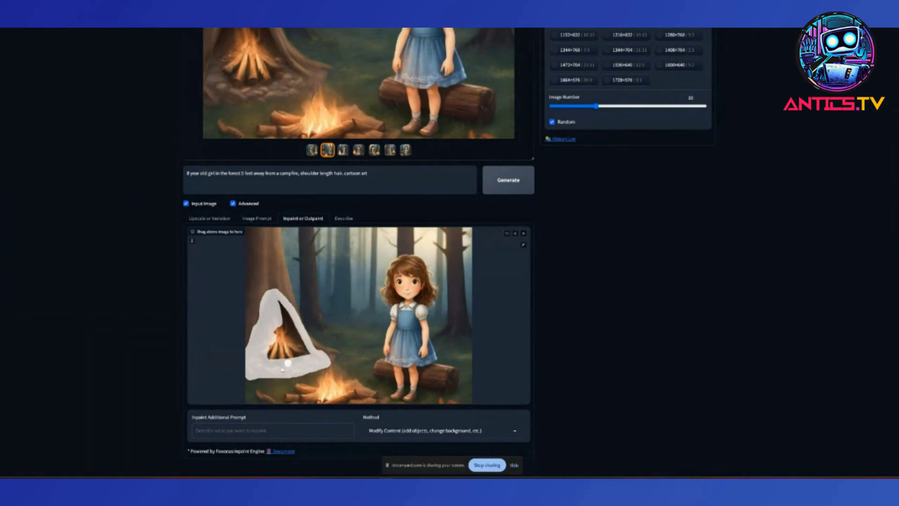
mouse_move(276, 349)
left_mouse_down()
mouse_move(277, 330)
mouse_move(309, 359)
mouse_move(284, 318)
mouse_move(284, 352)
mouse_move(296, 356)
mouse_move(289, 333)
left_mouse_up()
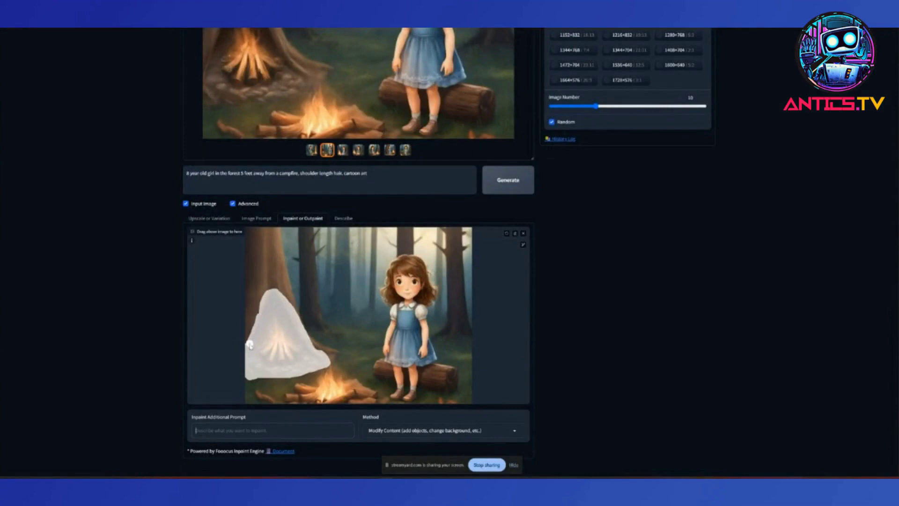
mouse_move(274, 294)
left_mouse_down()
mouse_move(300, 318)
mouse_move(318, 357)
left_mouse_up()
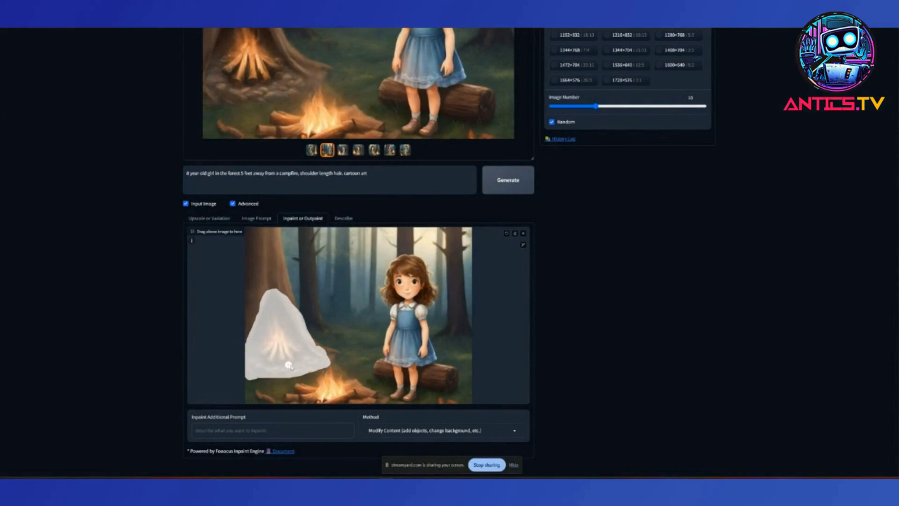
- Enter "Remove the fire and just have the tree bark there" as the inpaint additional prompt and generate the images
left_click(283, 436)
type("Remove the fire and just have the tree")
type("bark there")
left_click_drag(435, 469, 639, 466)
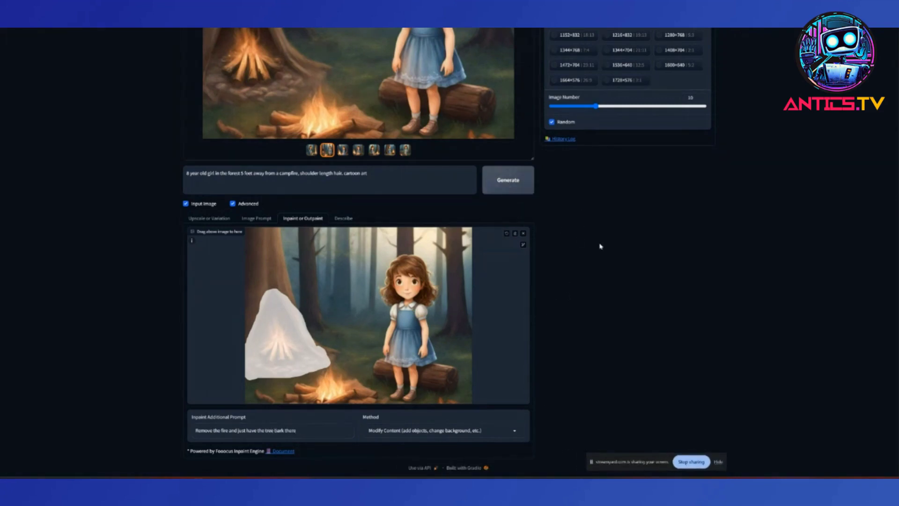
scroll(601, 247, "up", 3)
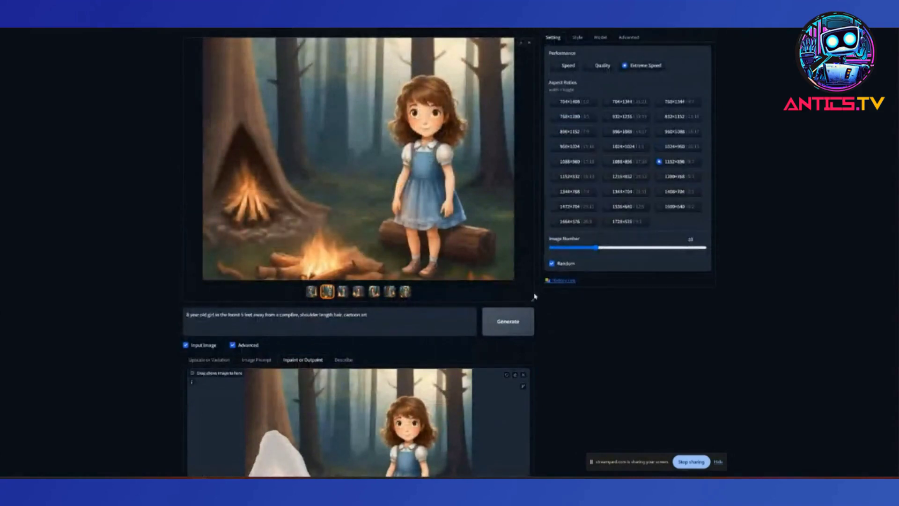
left_click(505, 330)
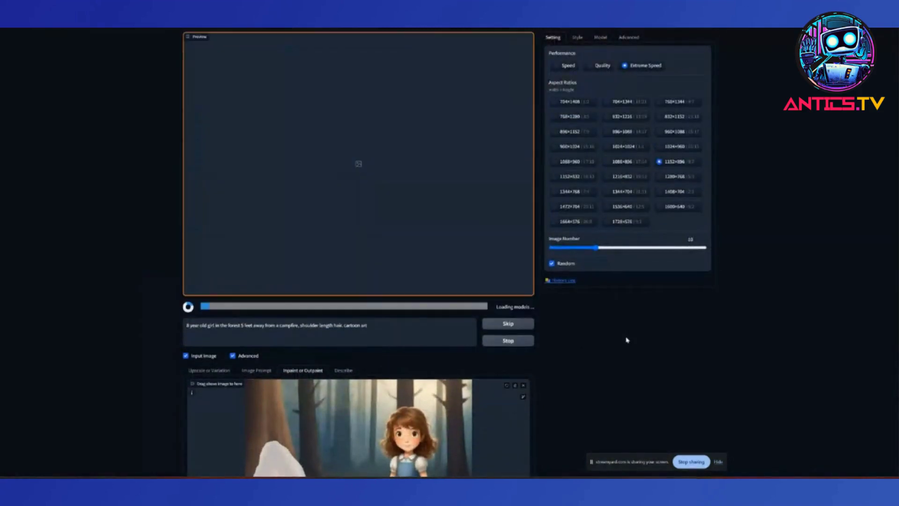
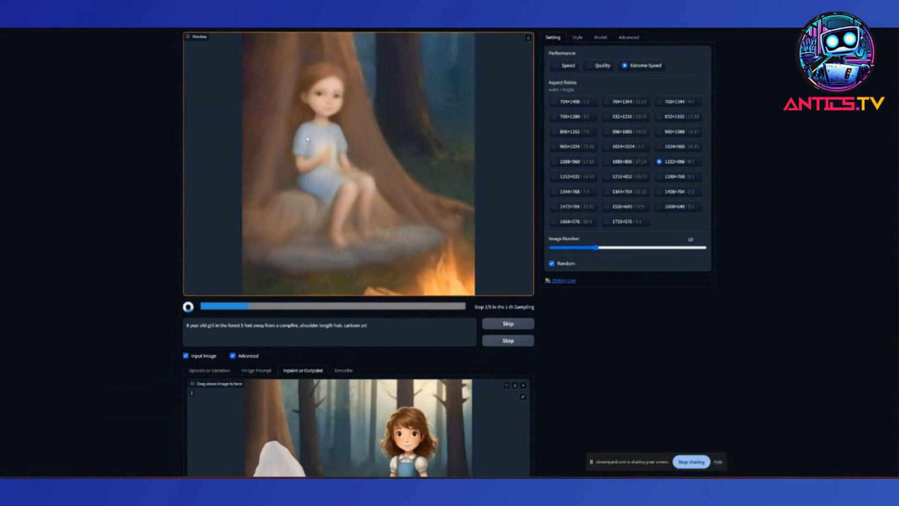
- Compare the generation preview with the masked inpaint image and review the image prompt settings
scroll(438, 209, "down", 4)
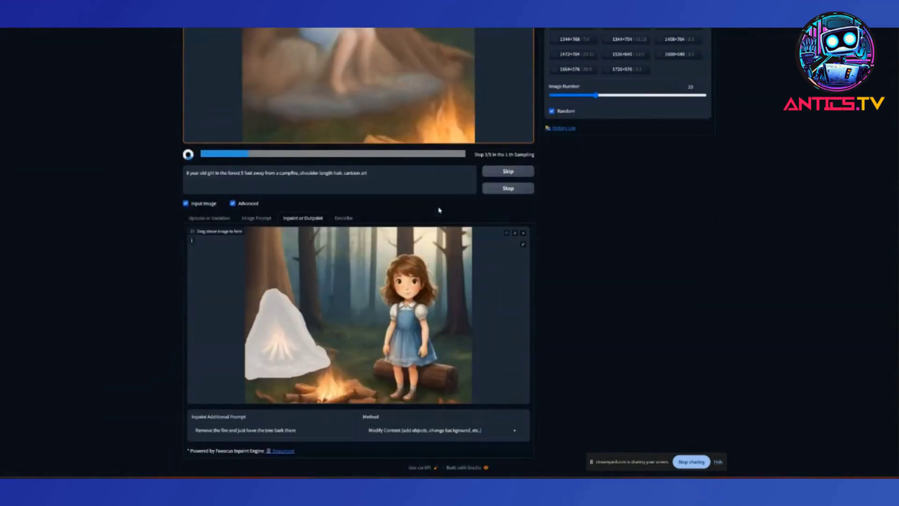
scroll(438, 209, "up", 4)
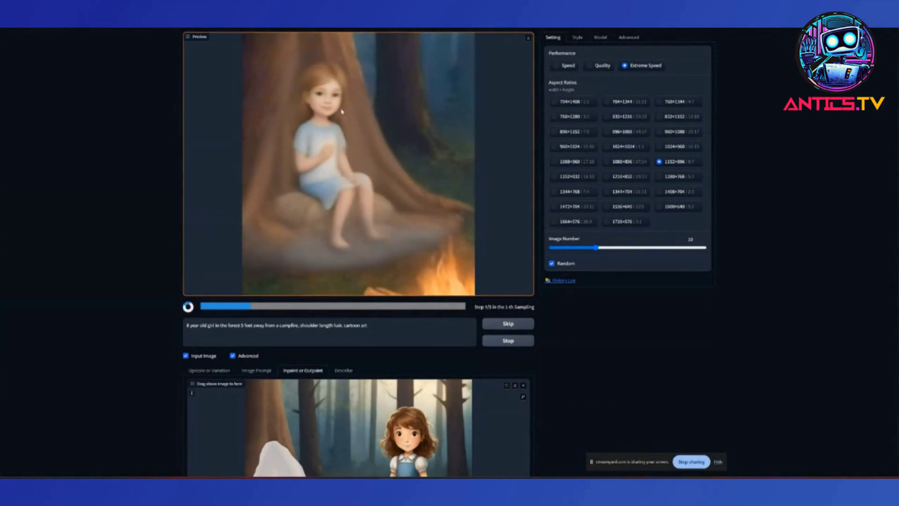
left_click(253, 372)
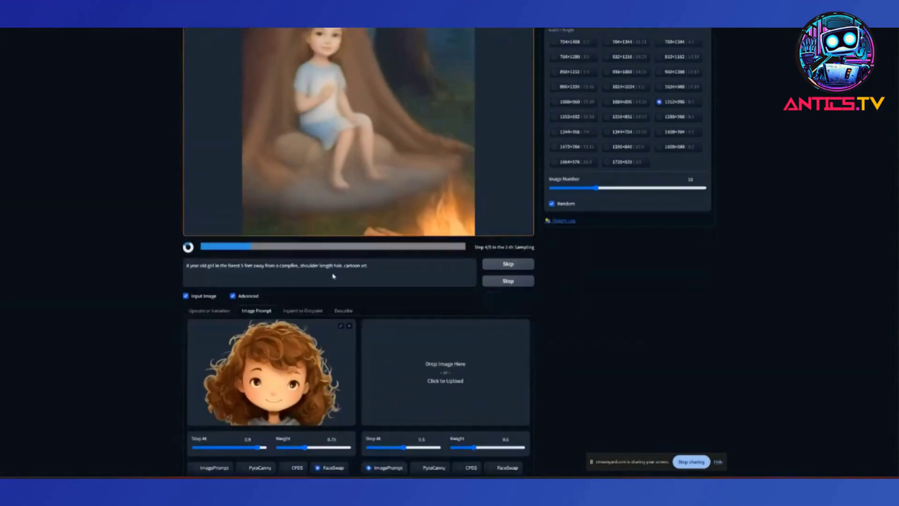
scroll(267, 328, "down", 5)
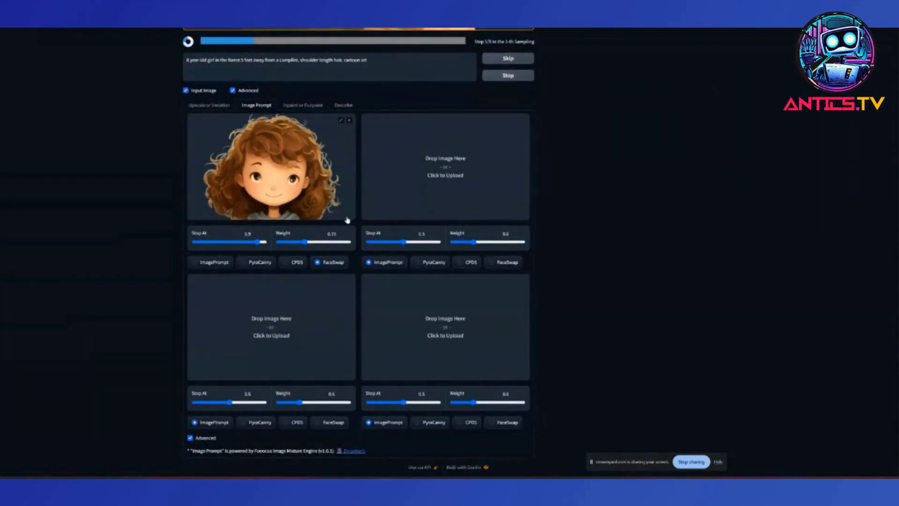
scroll(349, 217, "up", 3)
left_click(308, 283)
scroll(328, 283, "down", 1)
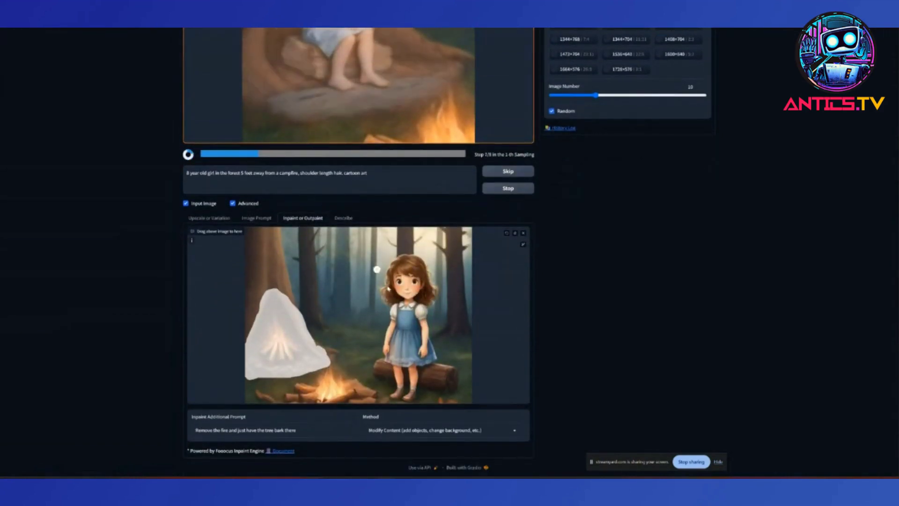
scroll(372, 268, "up", 3)
scroll(371, 268, "down", 3)
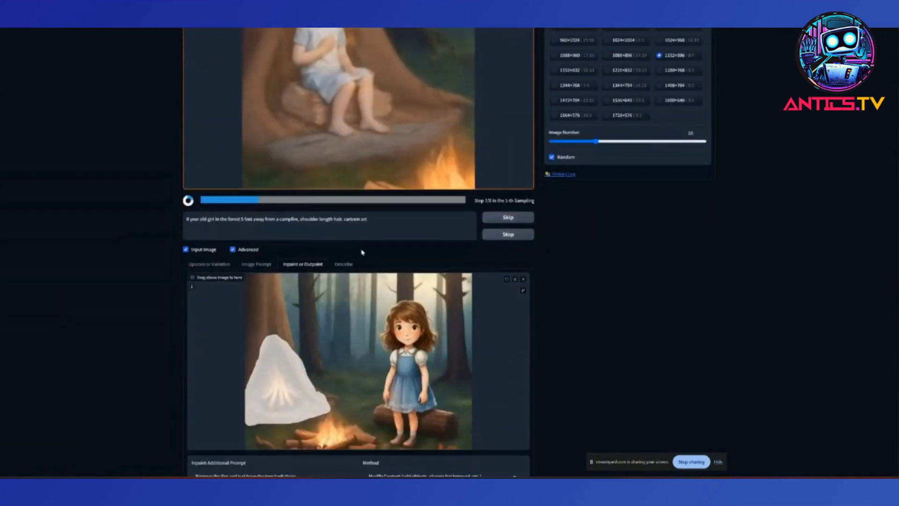
scroll(371, 269, "up", 3)
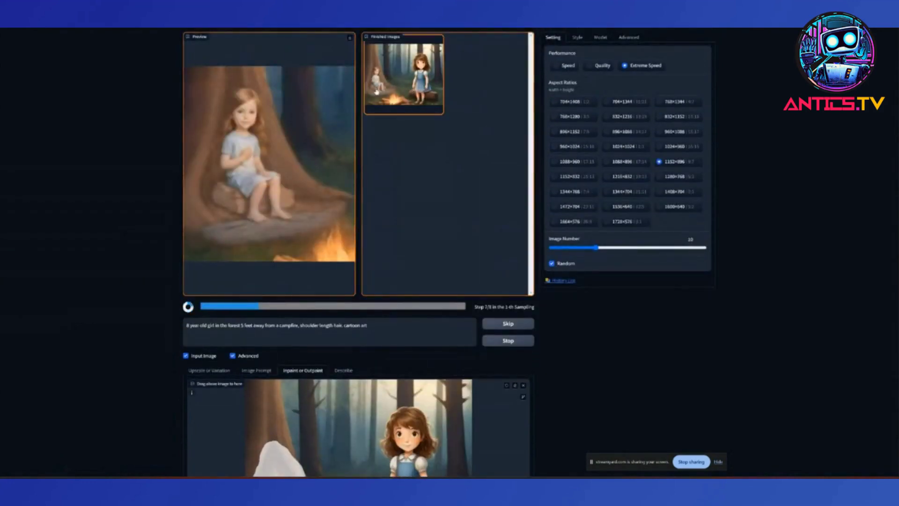
- Enlarge the first inpainted image to examine it, close it, and stop the running batch
left_click(407, 89)
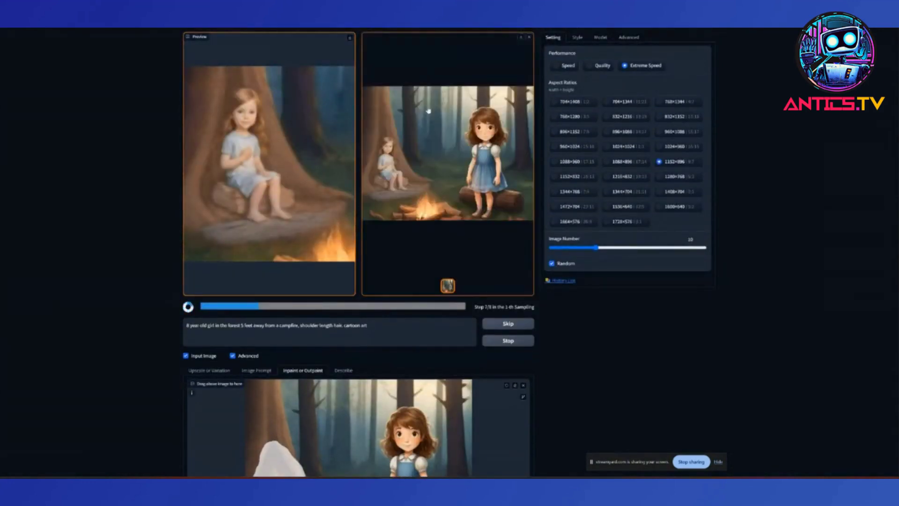
left_click(449, 142)
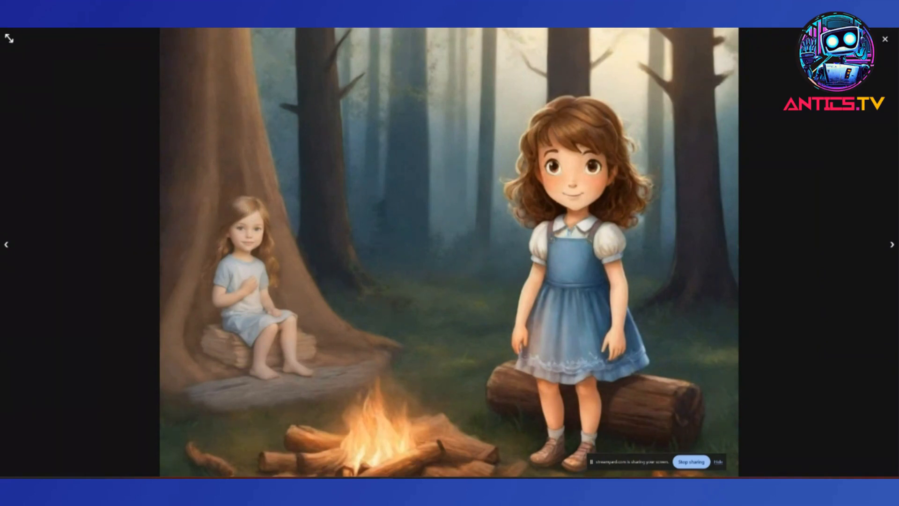
left_click(885, 39)
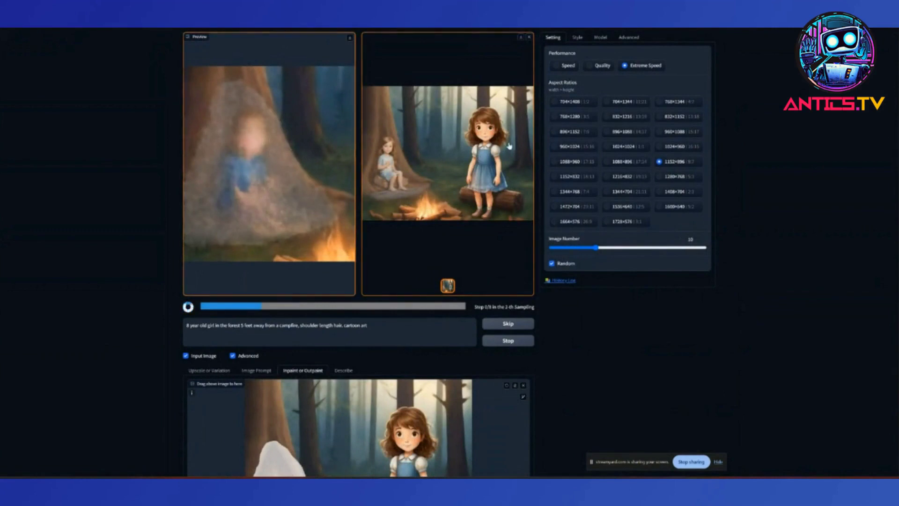
left_click(512, 341)
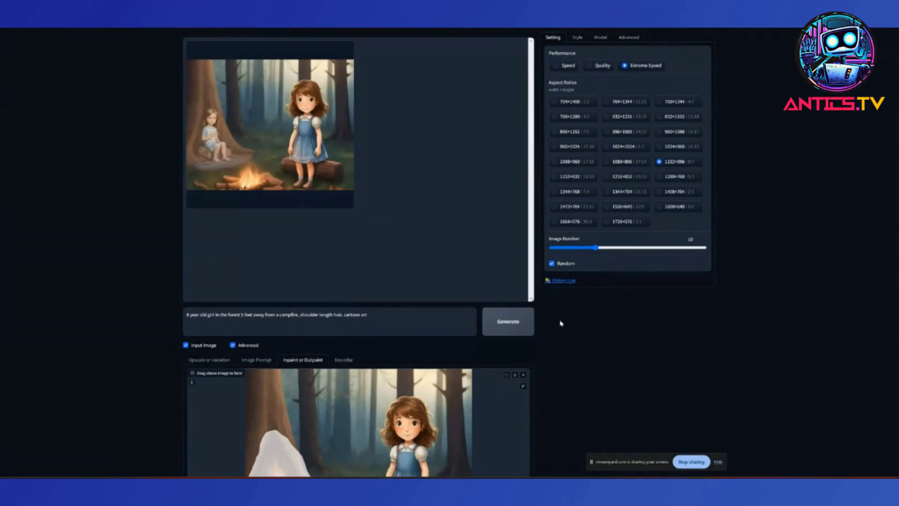
- Shorten the inpaint additional prompt to "tree bark" and generate the images again
scroll(576, 318, "down", 3)
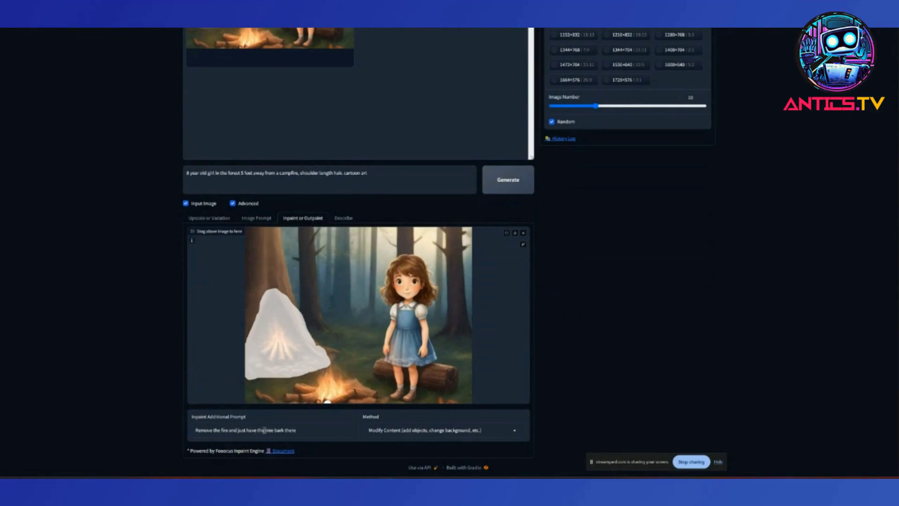
left_click_drag(266, 430, 214, 430)
key("BackSpace")
key("BackSpace")
scroll(612, 222, "up", 3)
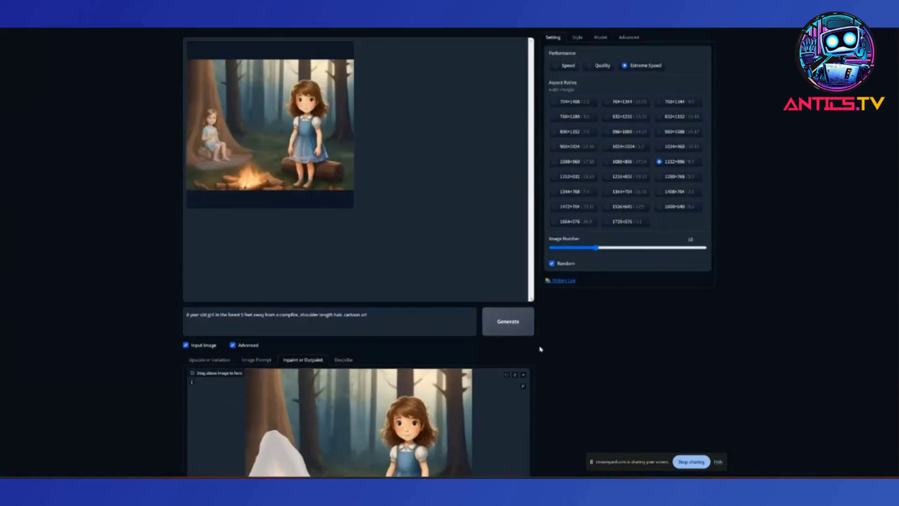
left_click(515, 324)
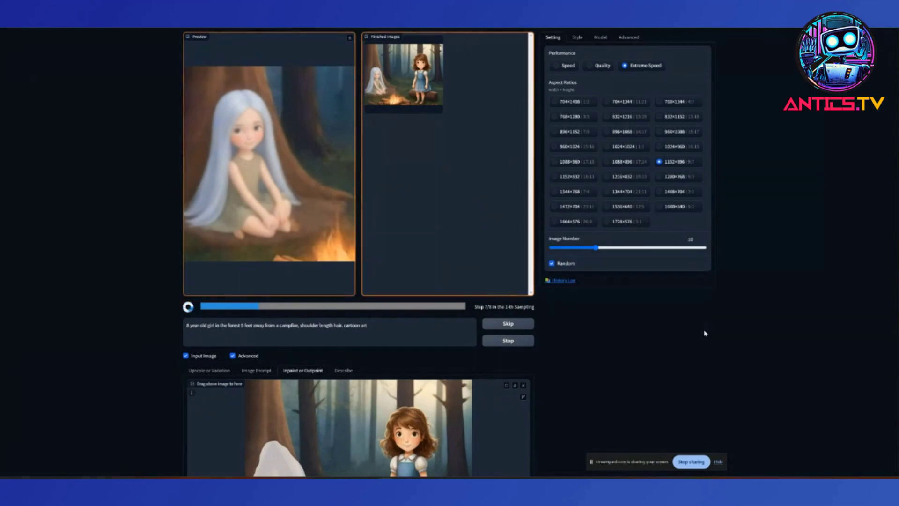
- View the new inpainted image in the finished gallery, stop the batch, and close the view
left_click(427, 91)
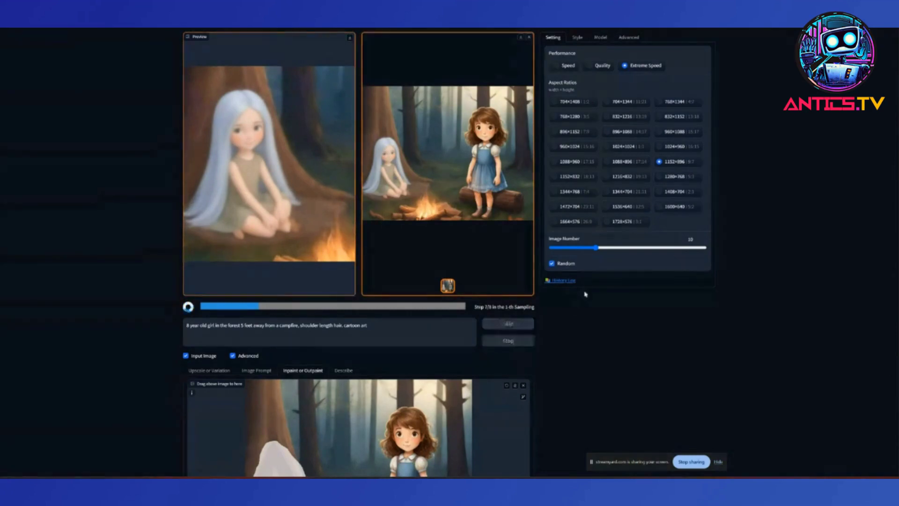
left_click(528, 40)
- Clear the inpaint additional prompt "tree bark"
scroll(477, 106, "down", 3)
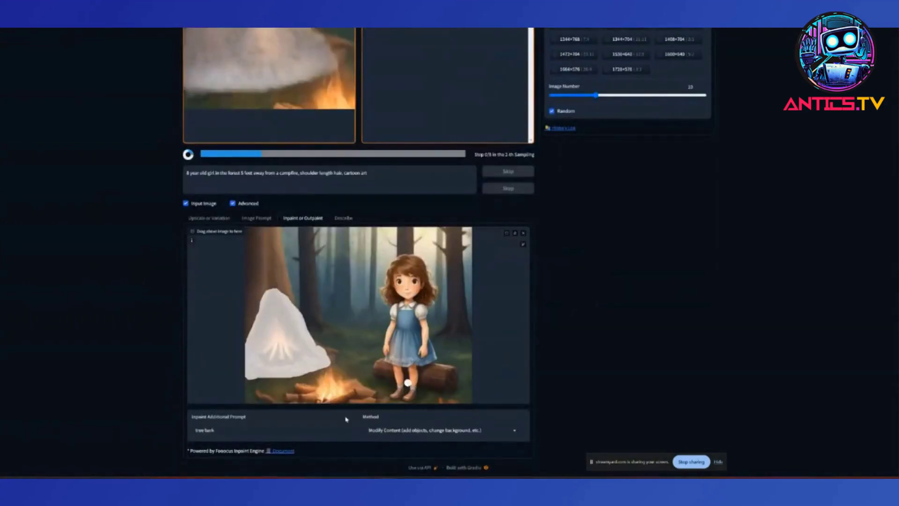
left_click_drag(217, 430, 184, 430)
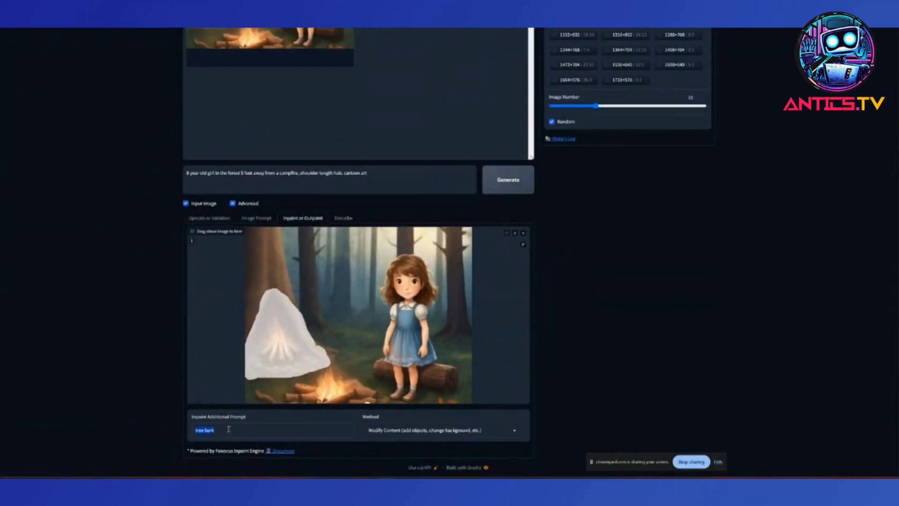
key("BackSpace")
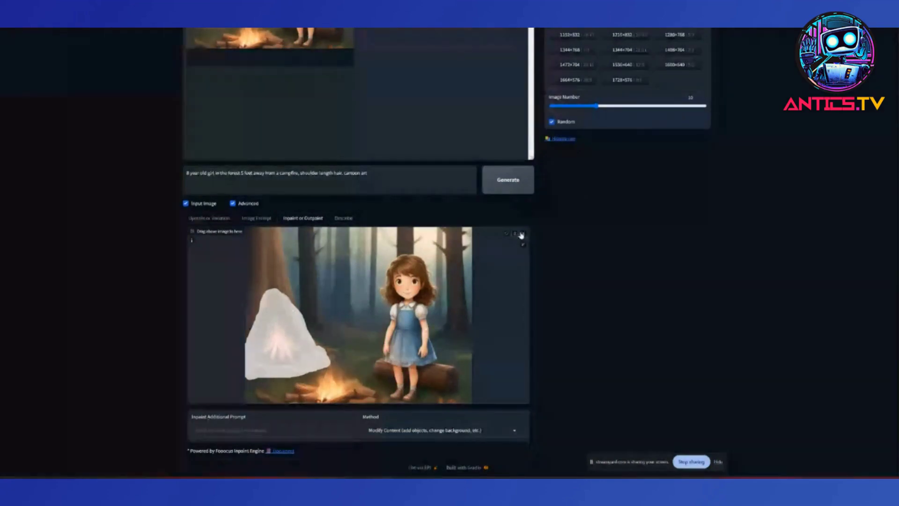
scroll(642, 275, "up", 3)
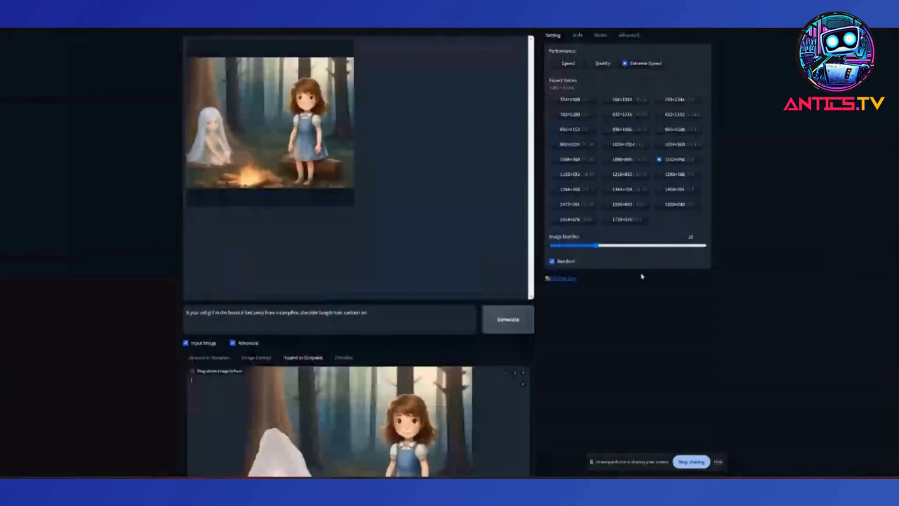